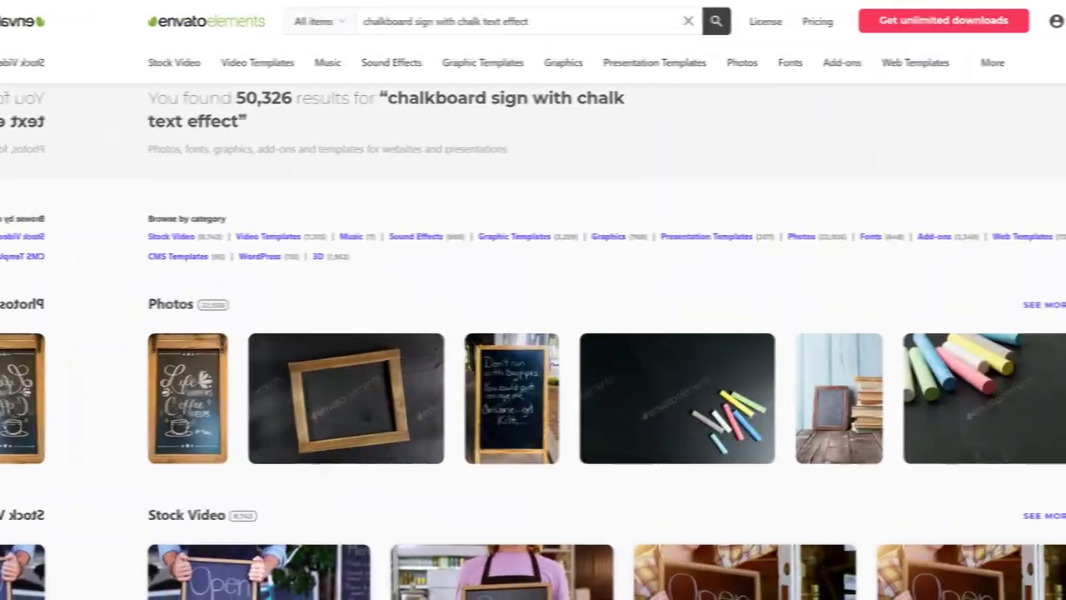
Step: Browse the Envato Elements results for the chalkboard sign with chalk text effect
scroll(1031, 397, down, 2)
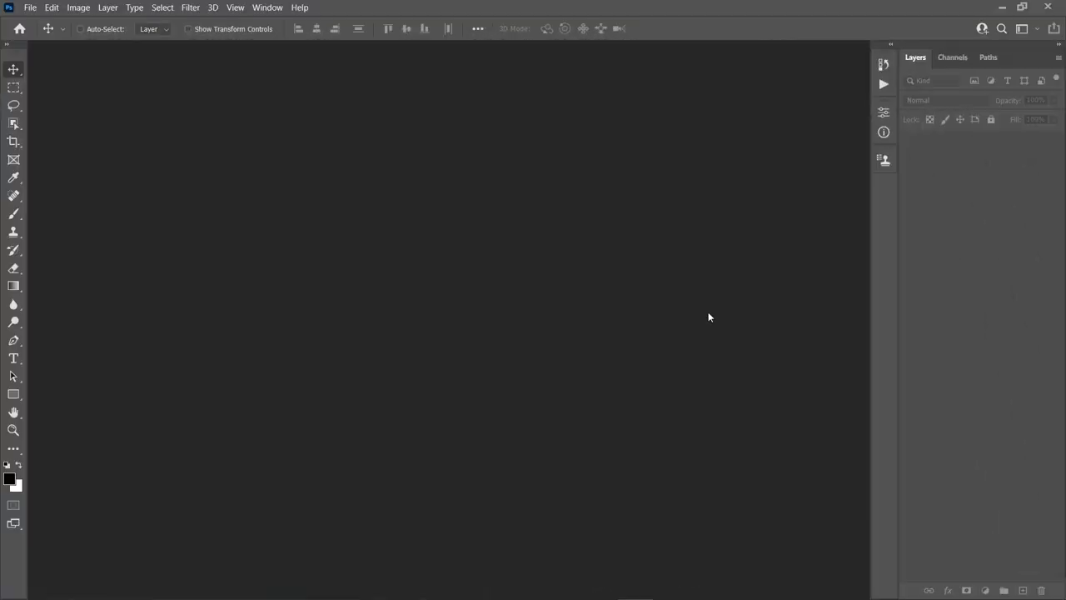
Step: Create a new 1000 × 1000 px document
click(30, 7)
click(63, 21)
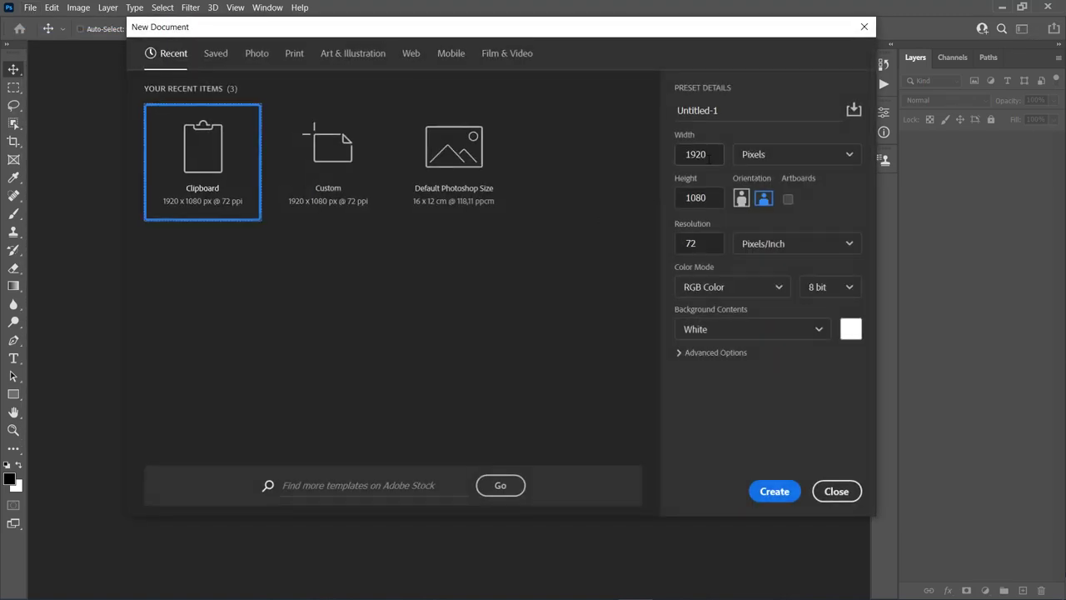
double_click(679, 155)
text(1000)
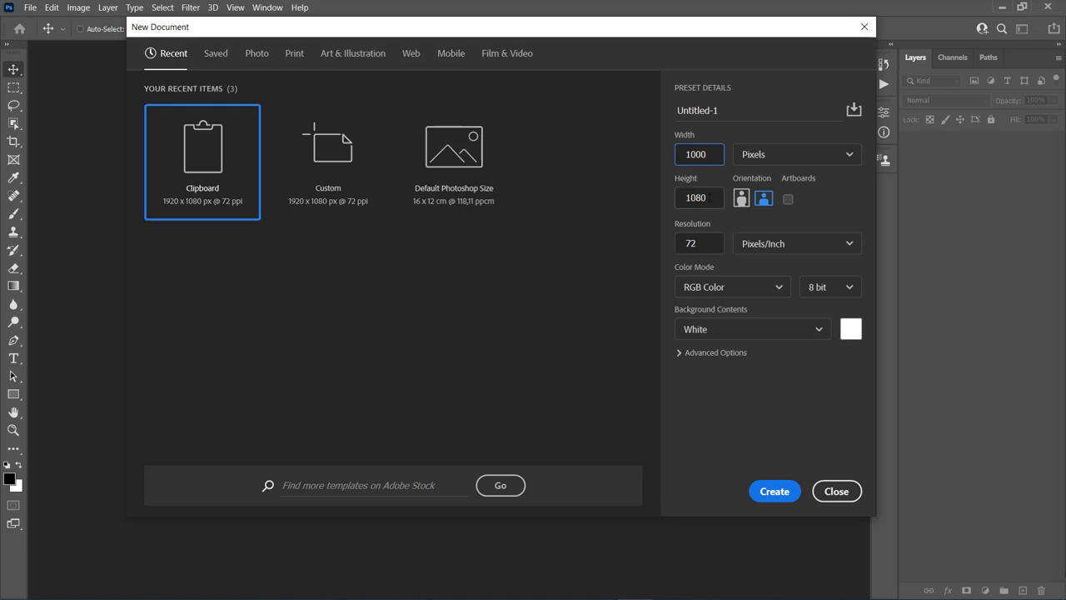
key(Tab)
text(1000)
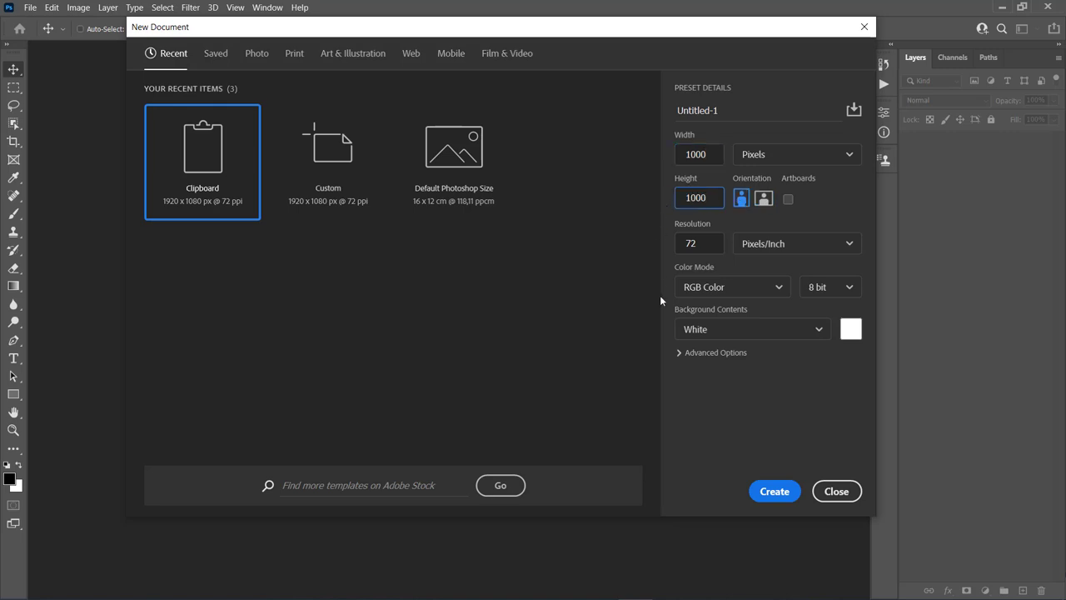
click(767, 490)
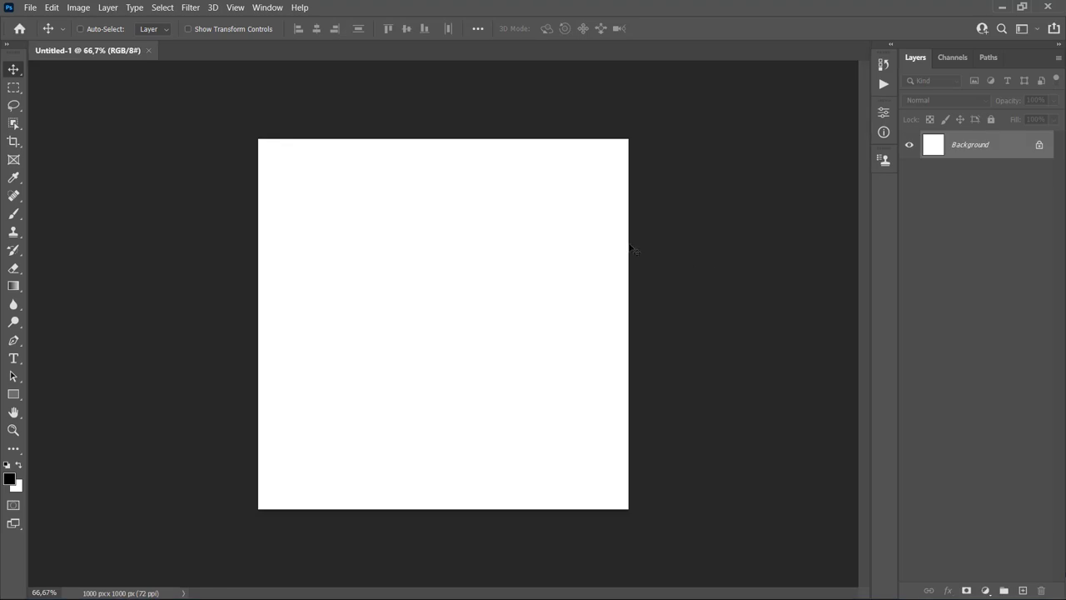
Step: Fill the background with the teal foreground colour 62c3c9
click(9, 478)
text(62c3c9)
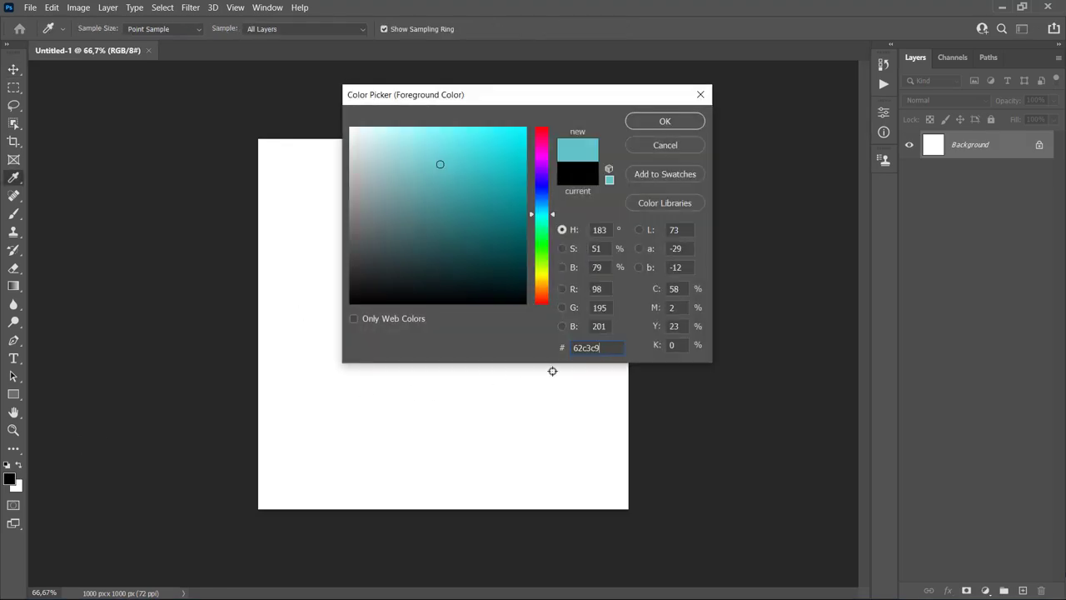
click(667, 122)
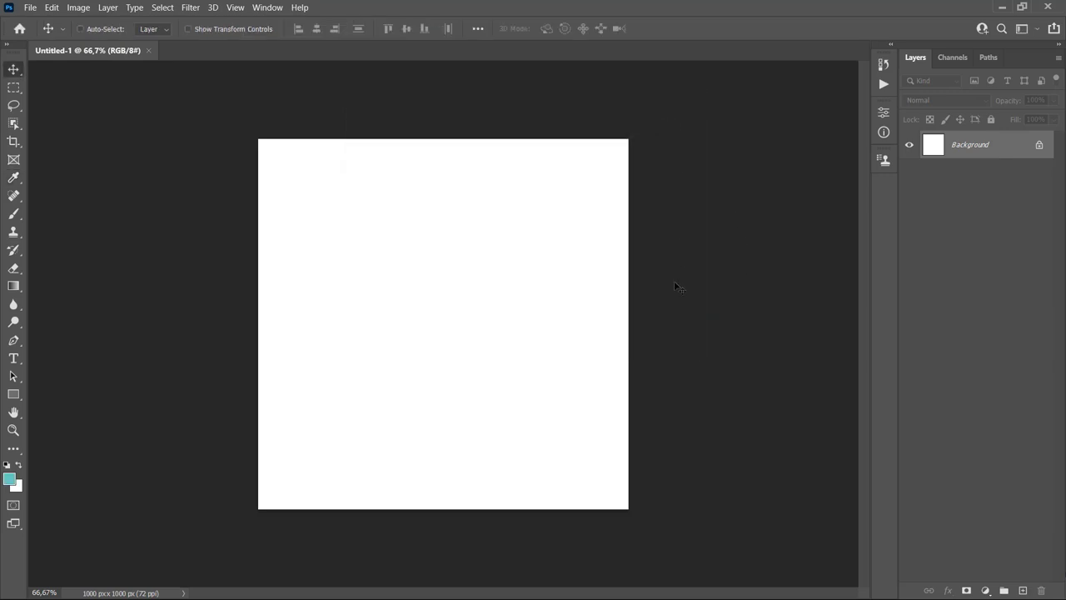
click(51, 9)
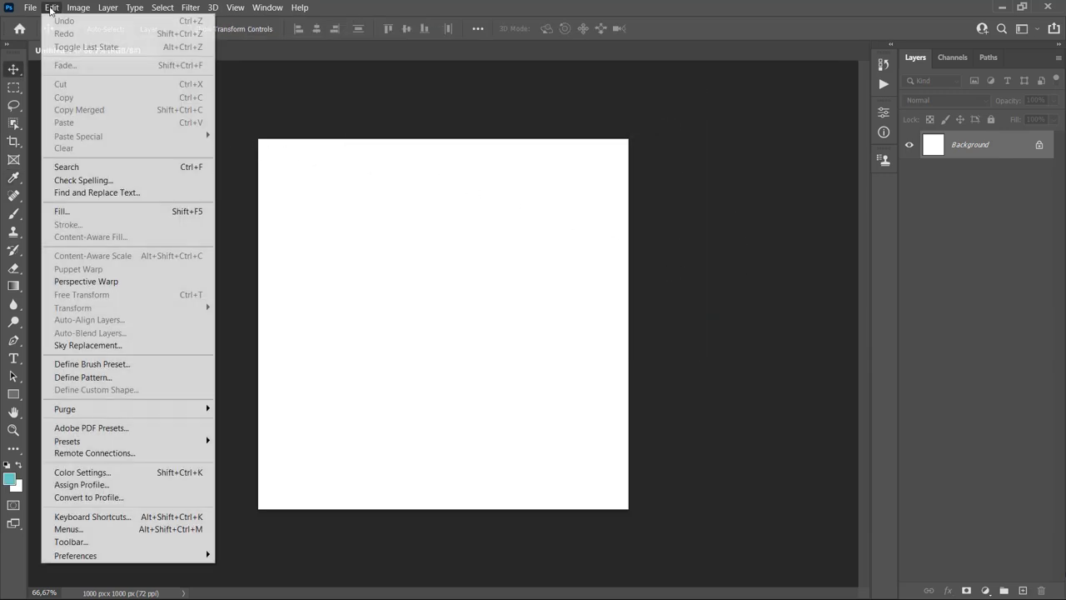
click(72, 213)
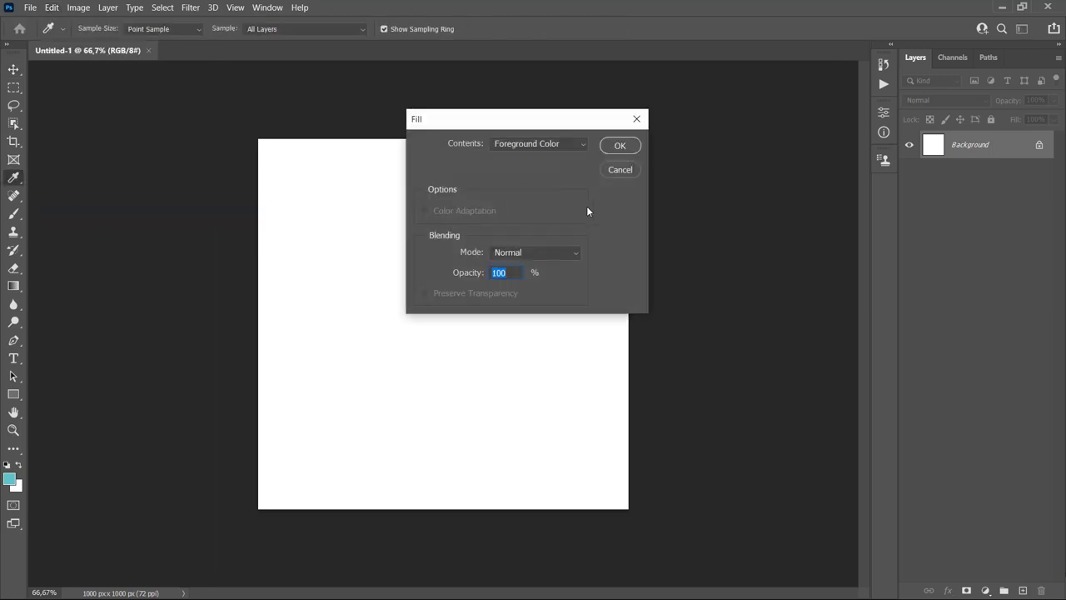
click(620, 146)
key(v)
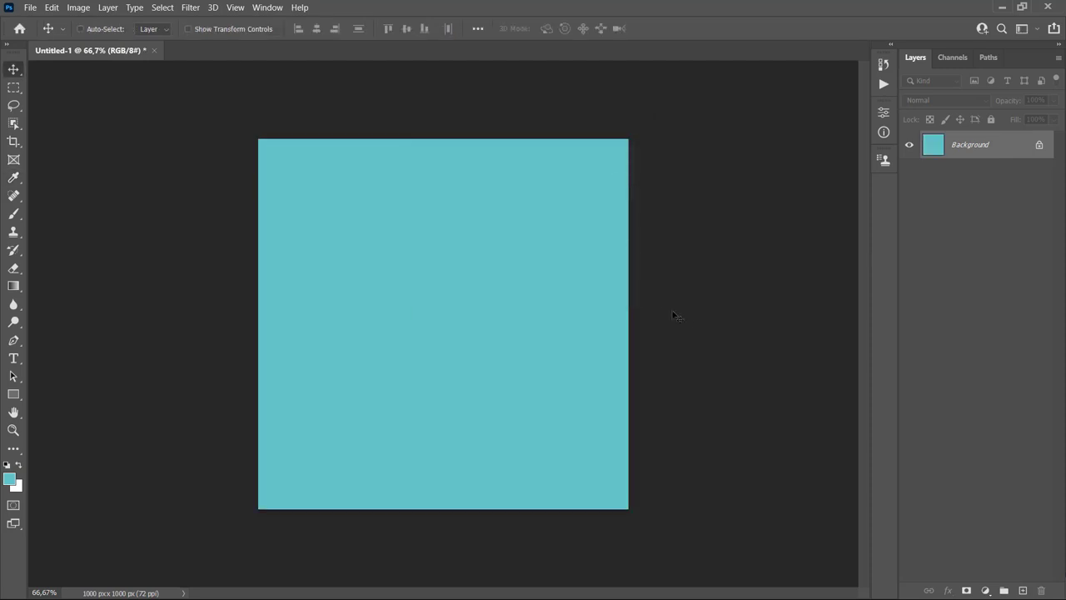
click(15, 395)
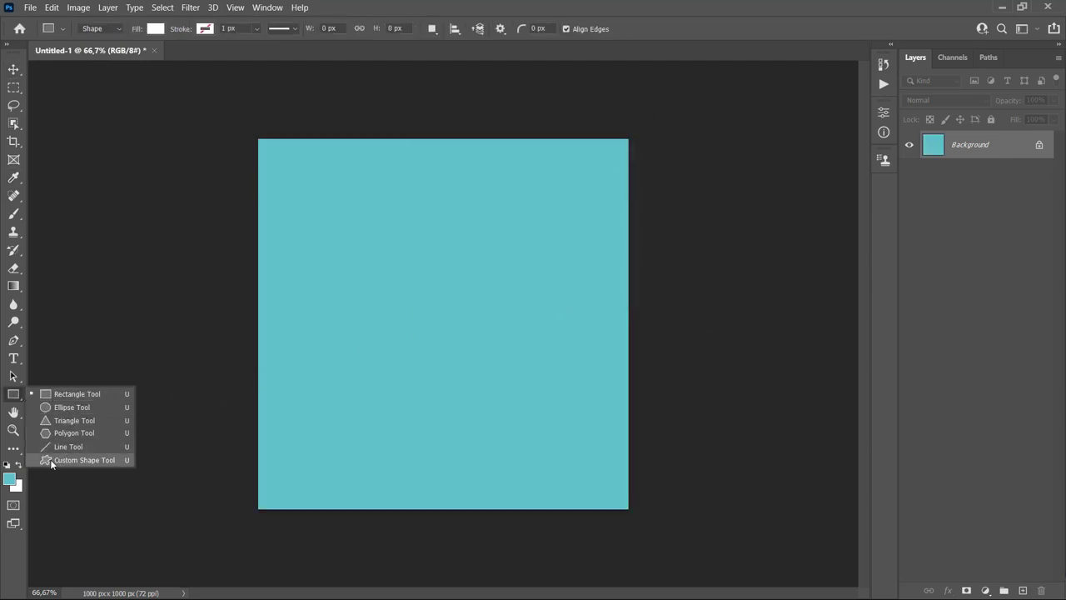
Step: Draw a speech bubble from the Tutorial Shapes set with the Custom Shape Tool
click(73, 460)
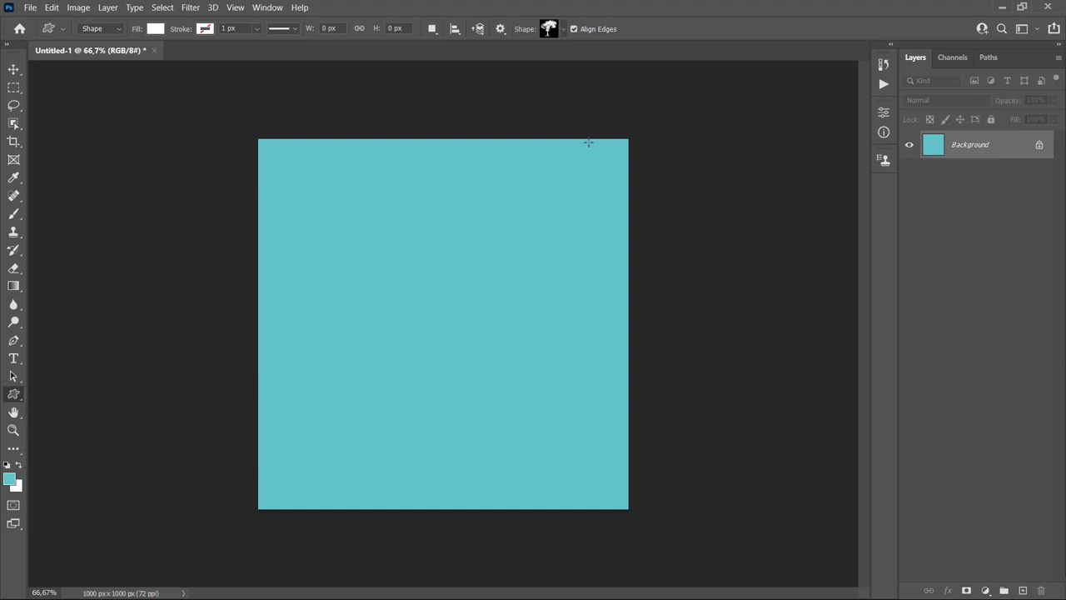
click(564, 30)
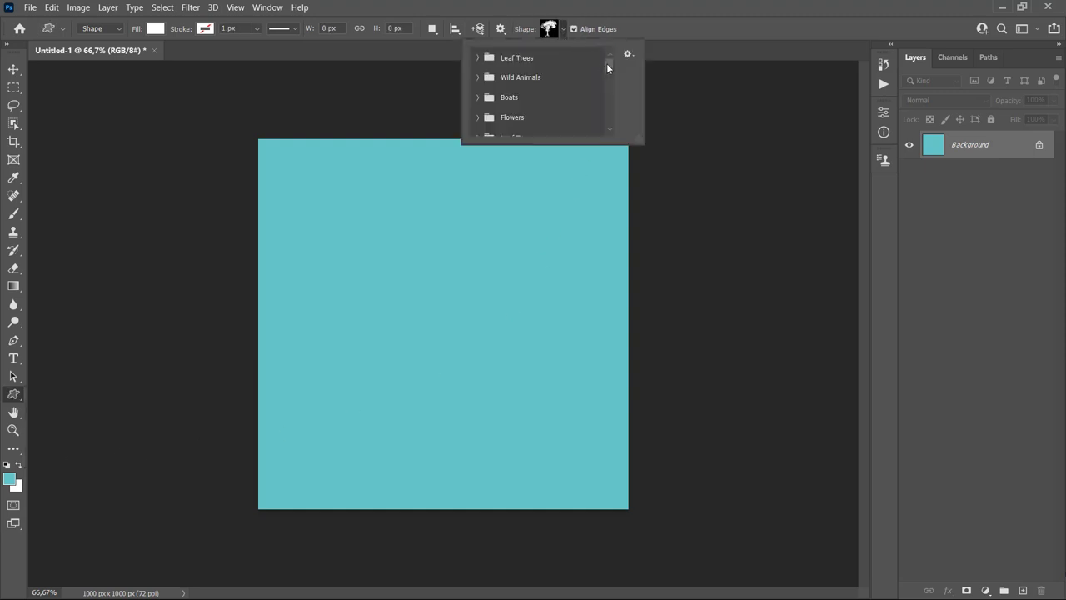
drag(607, 67, 583, 133)
click(478, 128)
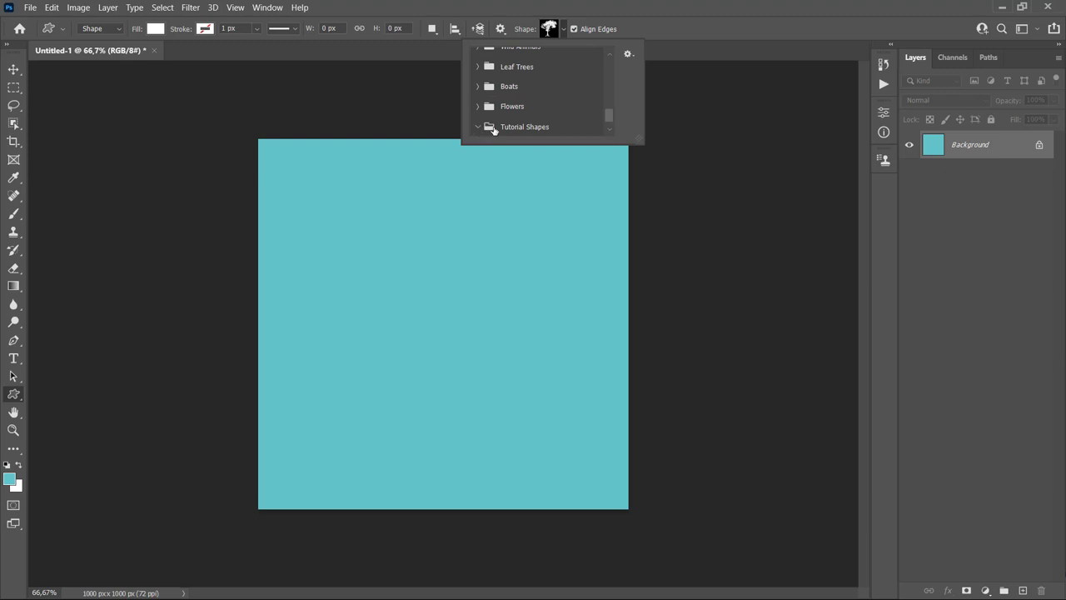
click(494, 127)
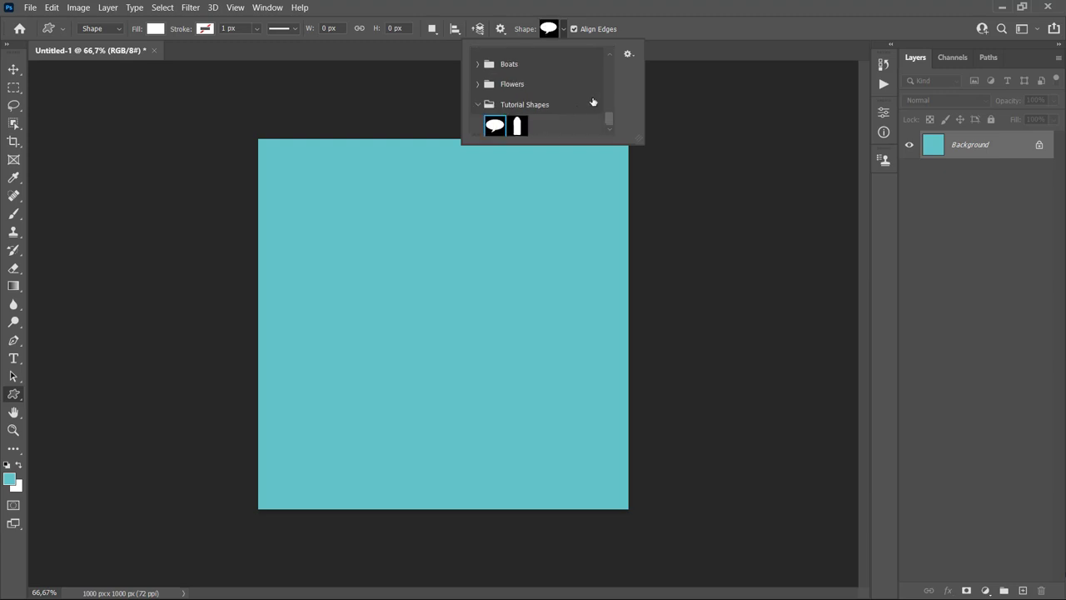
key(Return)
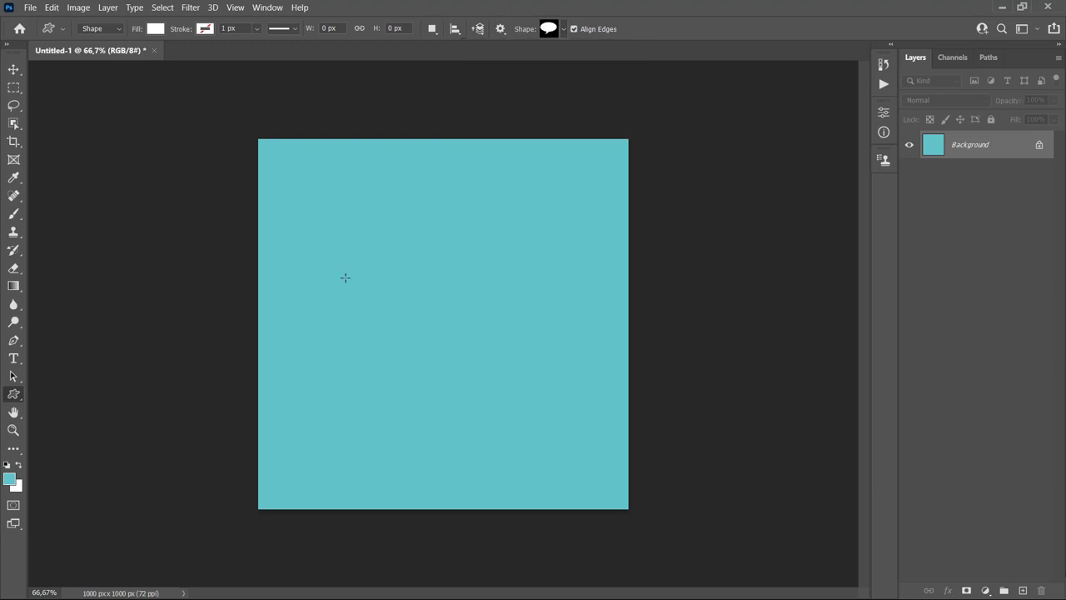
drag(443, 322, 588, 380)
key(Return)
Step: Centre the Talk 1 1 bubble horizontally and vertically on the canvas
key(v)
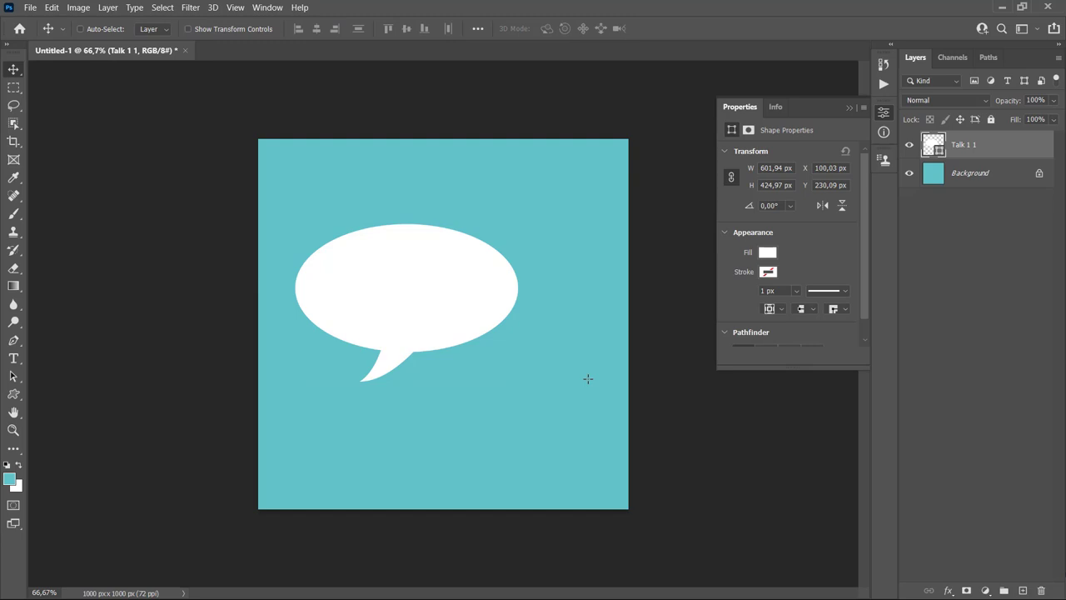
key(ctrl+a)
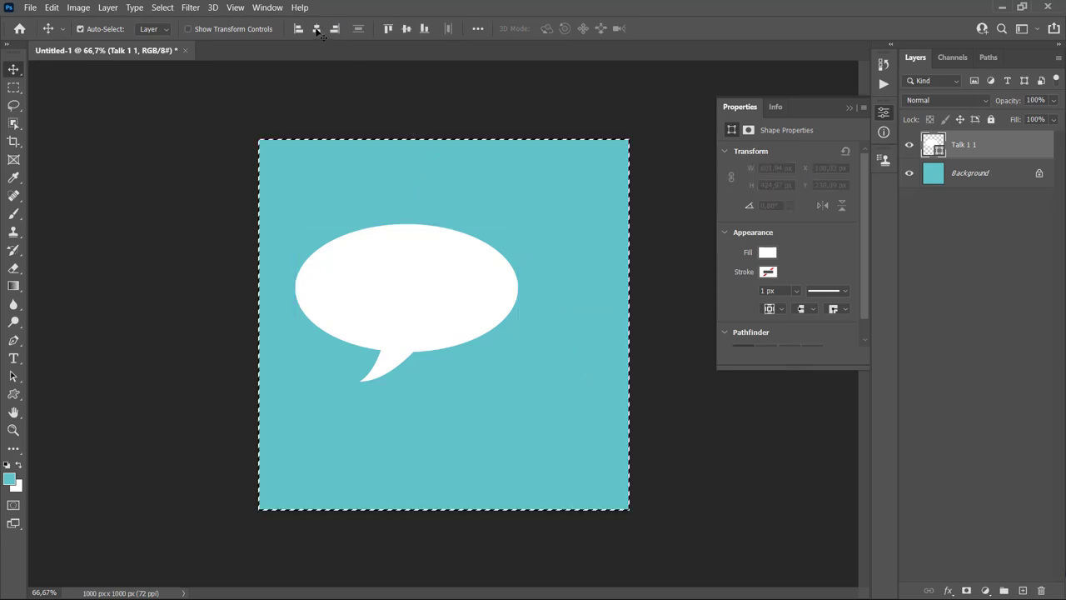
click(317, 28)
click(408, 29)
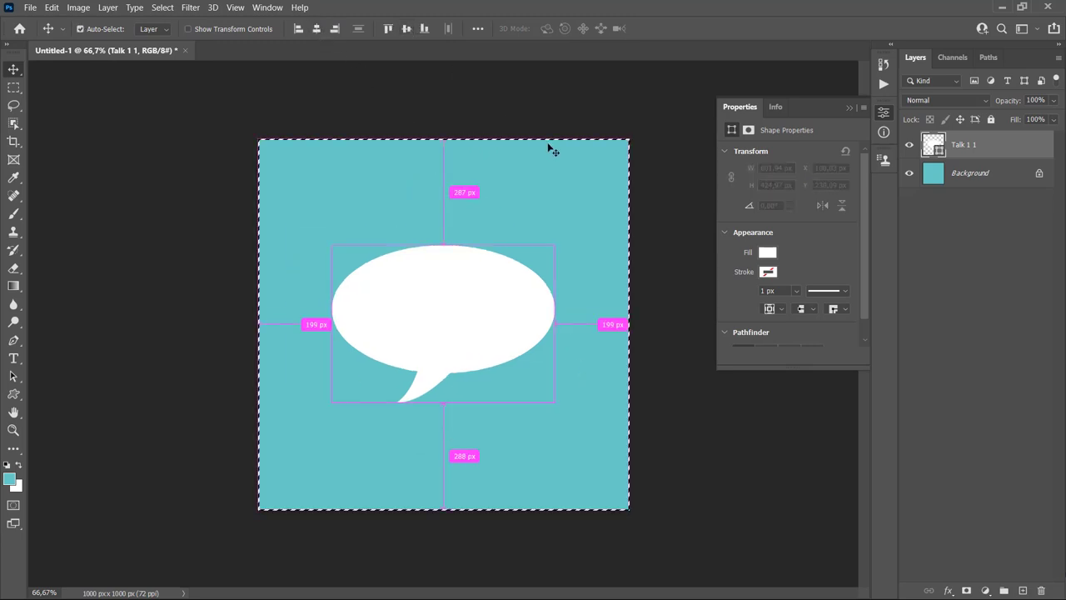
key(ctrl+d)
click(849, 108)
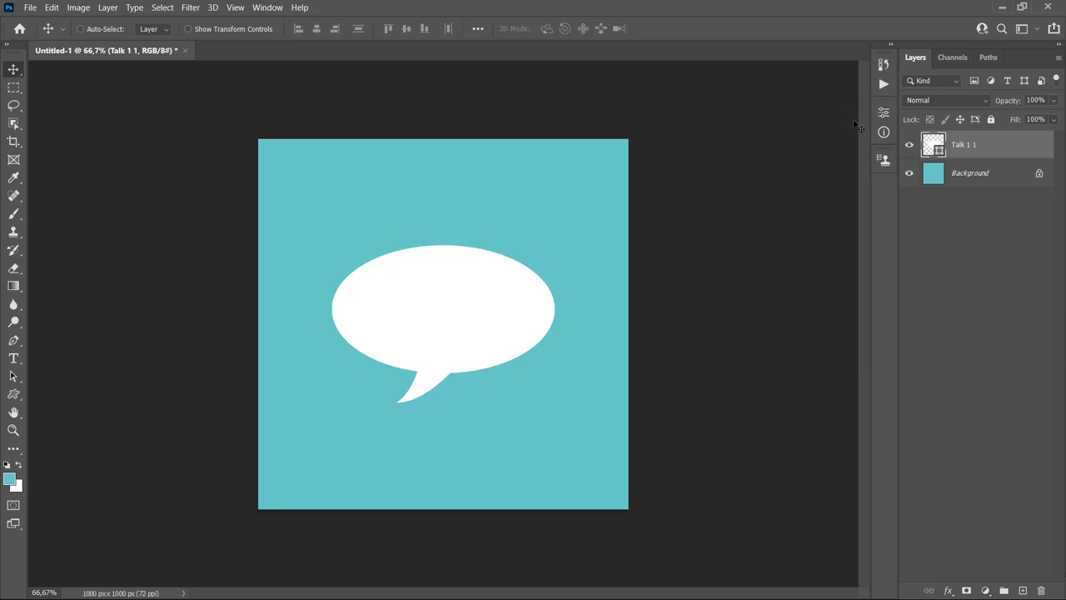
Step: Rename the Talk 1 1 layer to Speech Bubble
double_click(964, 146)
text(Speech Bubb)
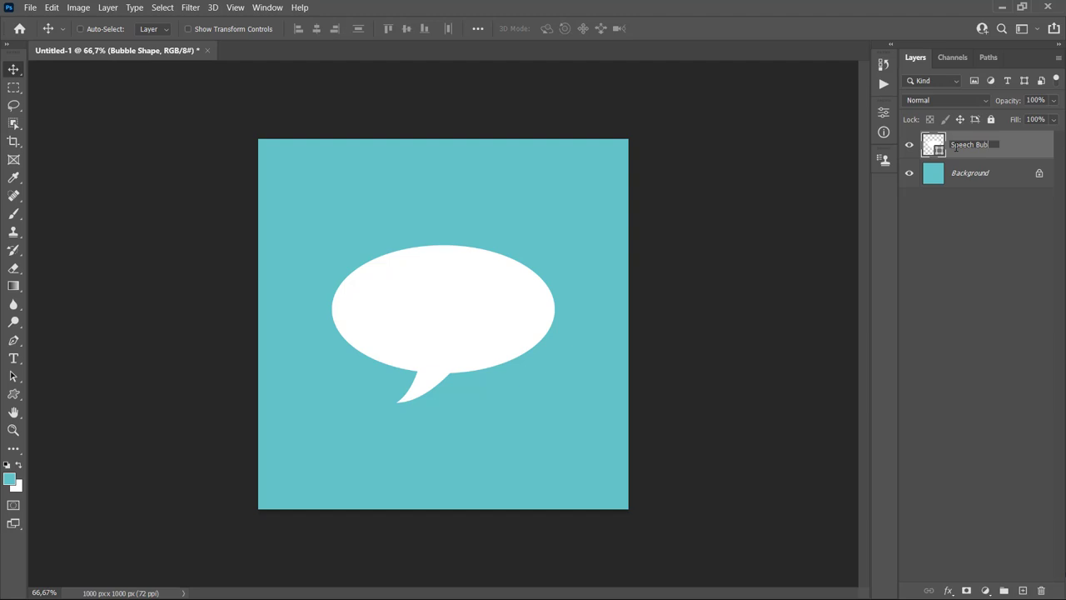
text(le)
key(Return)
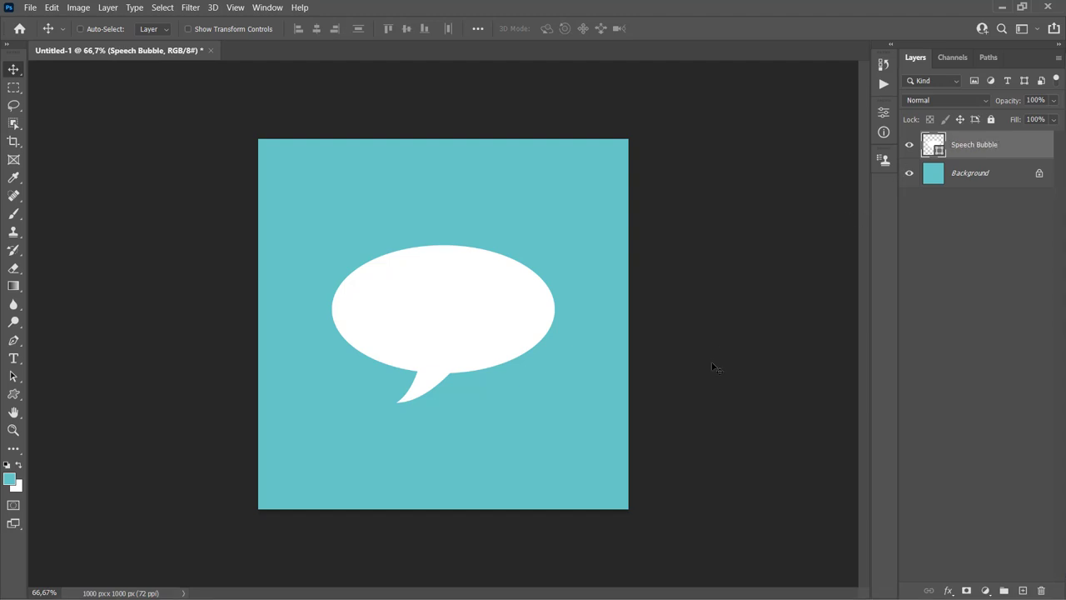
Step: Set foreground to 1a1a1a and background to white, then start a new Chalkboard Texture layer
click(13, 483)
text(1a1a1a)
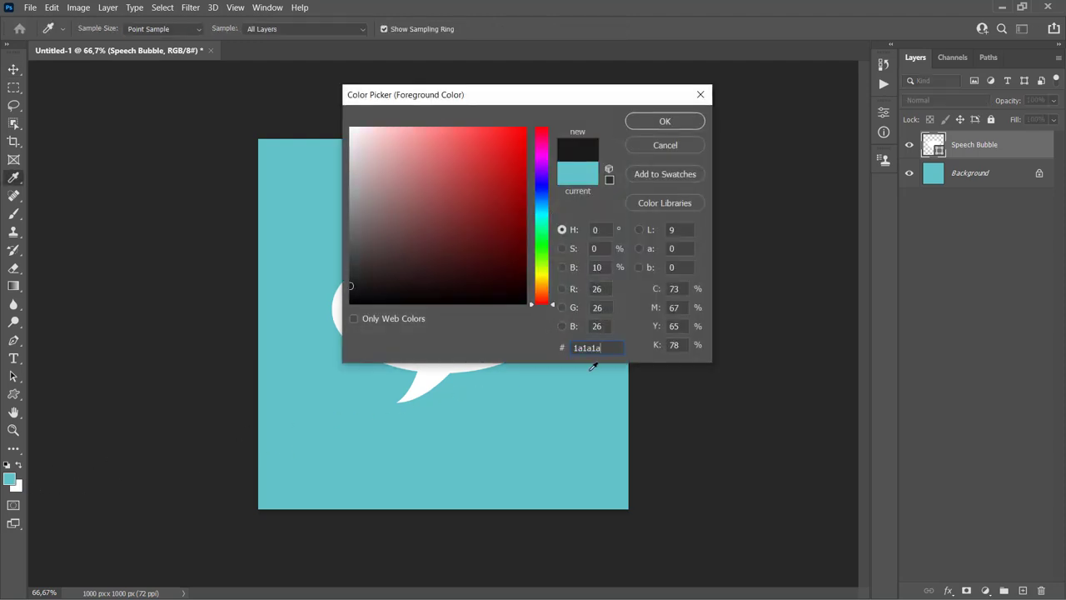
click(683, 126)
key(v)
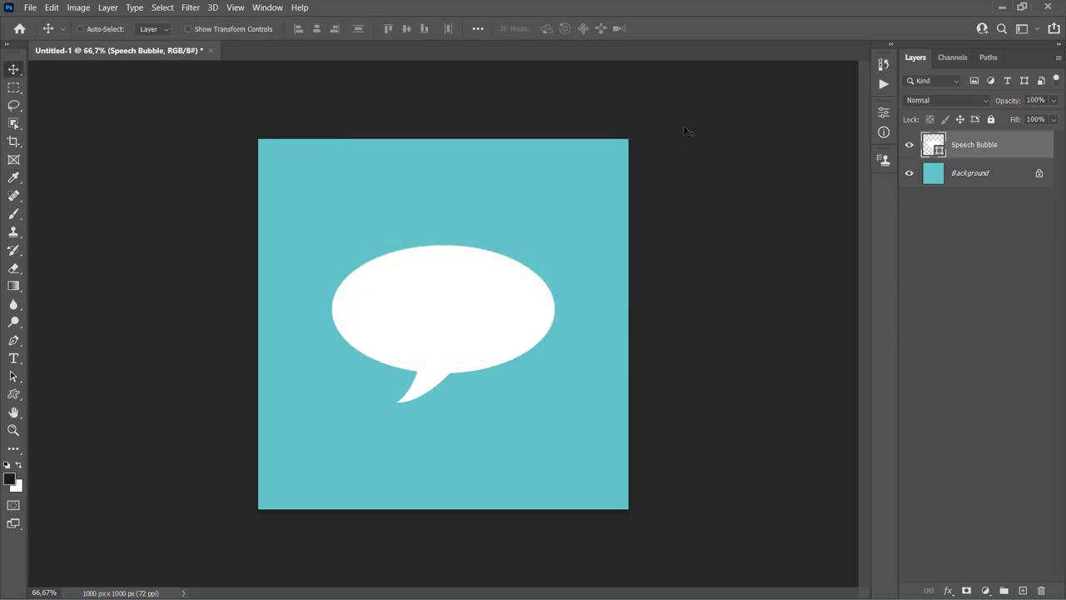
click(20, 490)
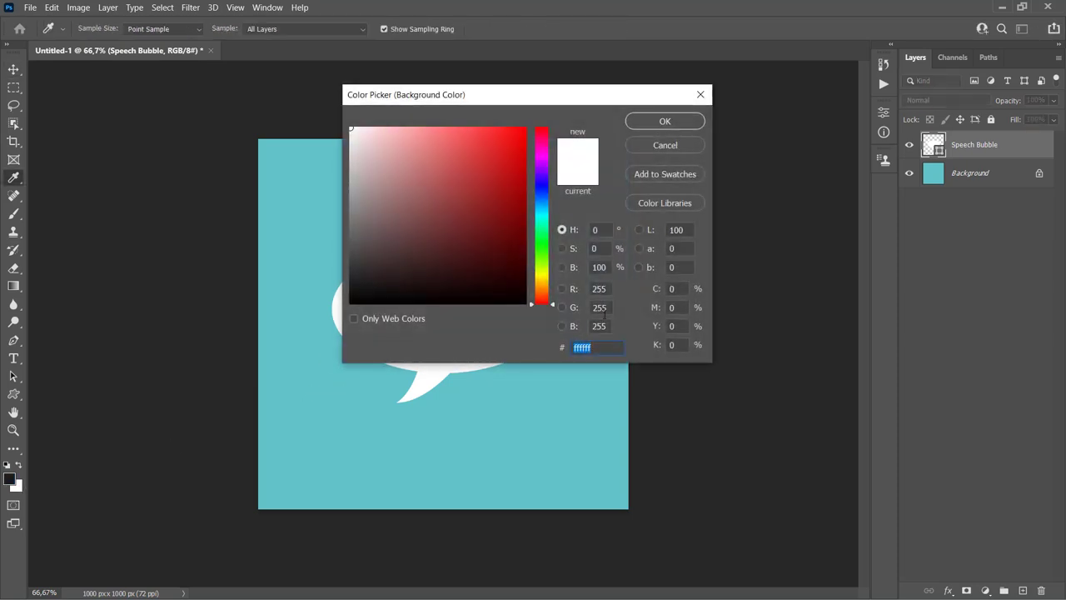
click(666, 122)
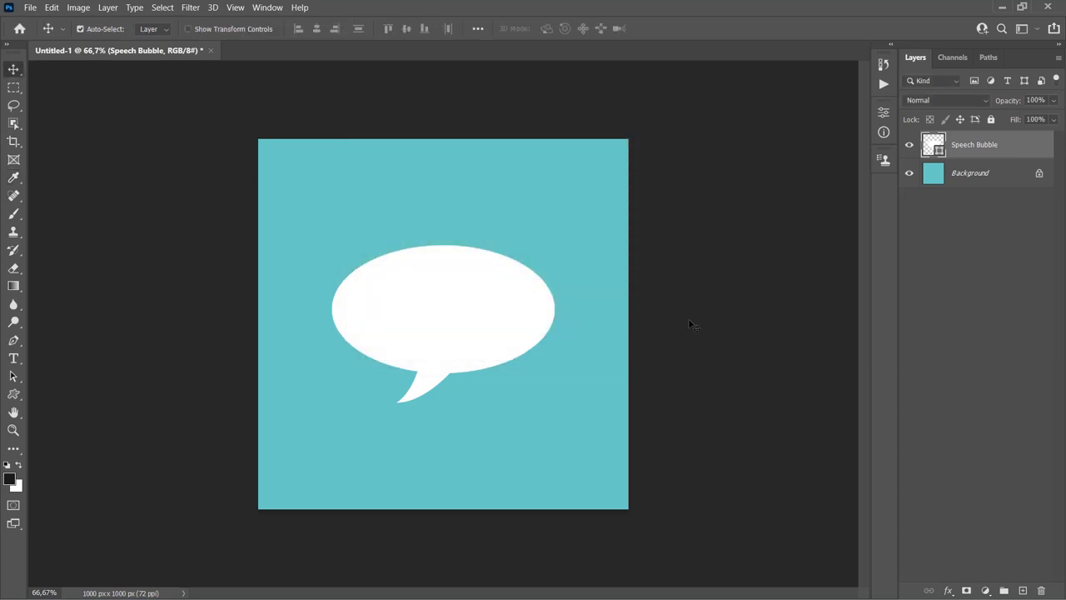
key(ctrl+shift+n)
text(Chalkboard Texture)
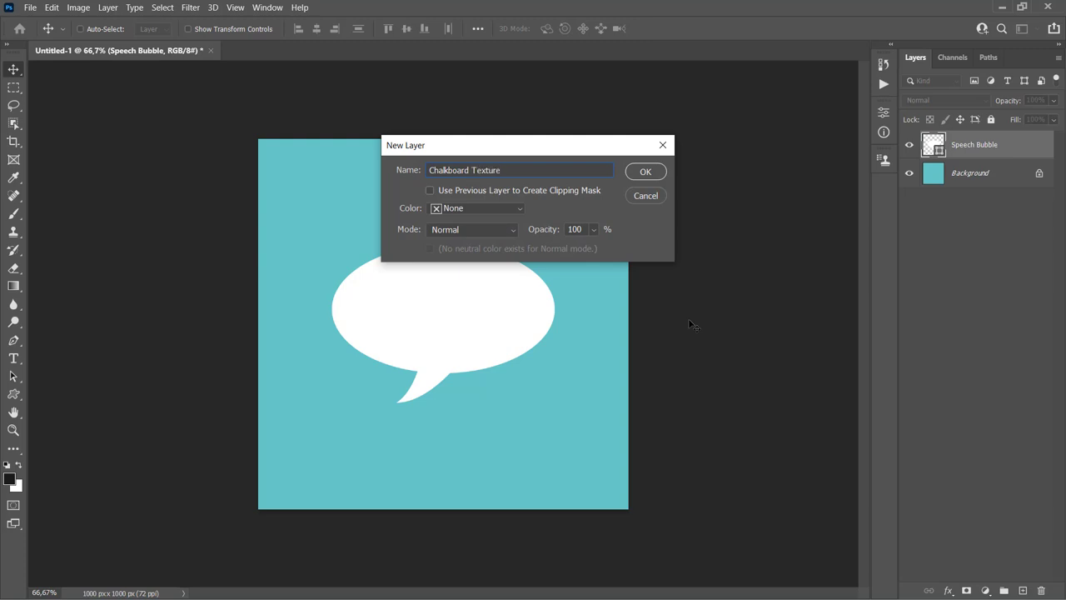
Step: Create the Chalkboard Texture layer and fill it with dark grey 1a1a1a
click(645, 173)
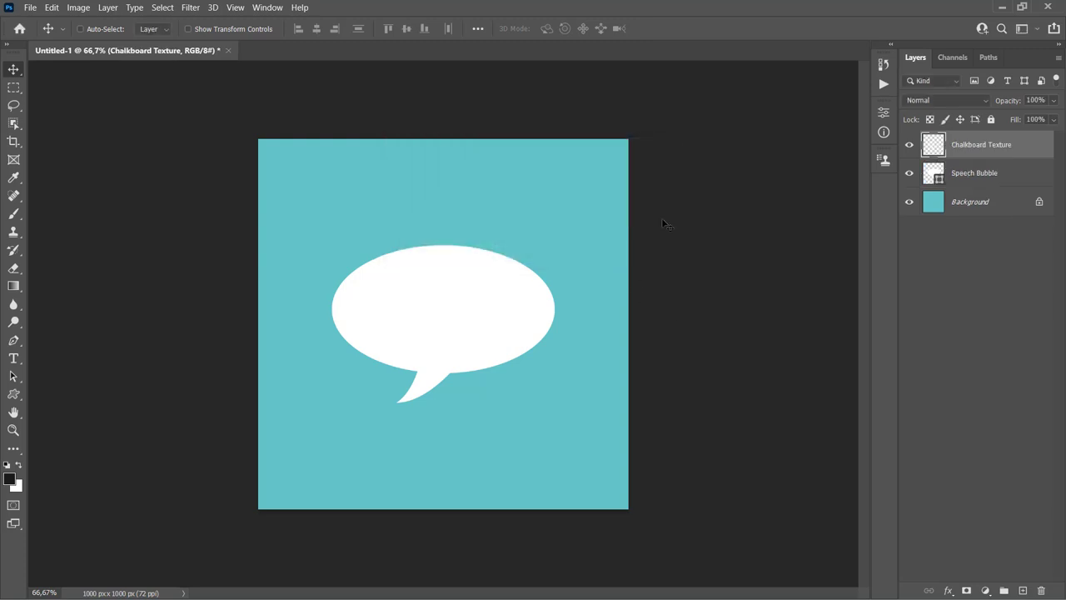
click(52, 7)
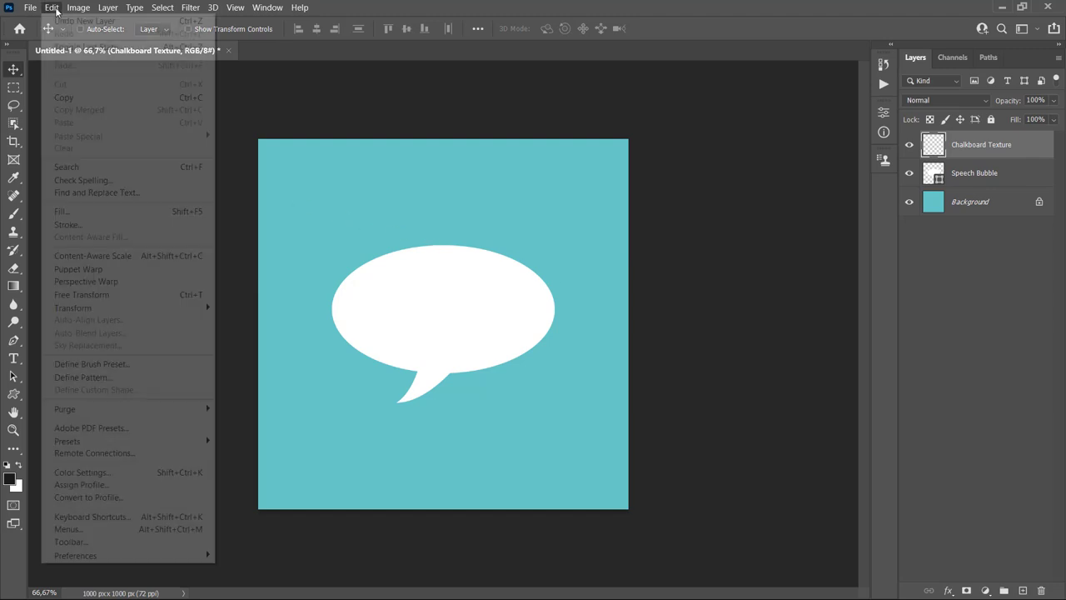
click(62, 211)
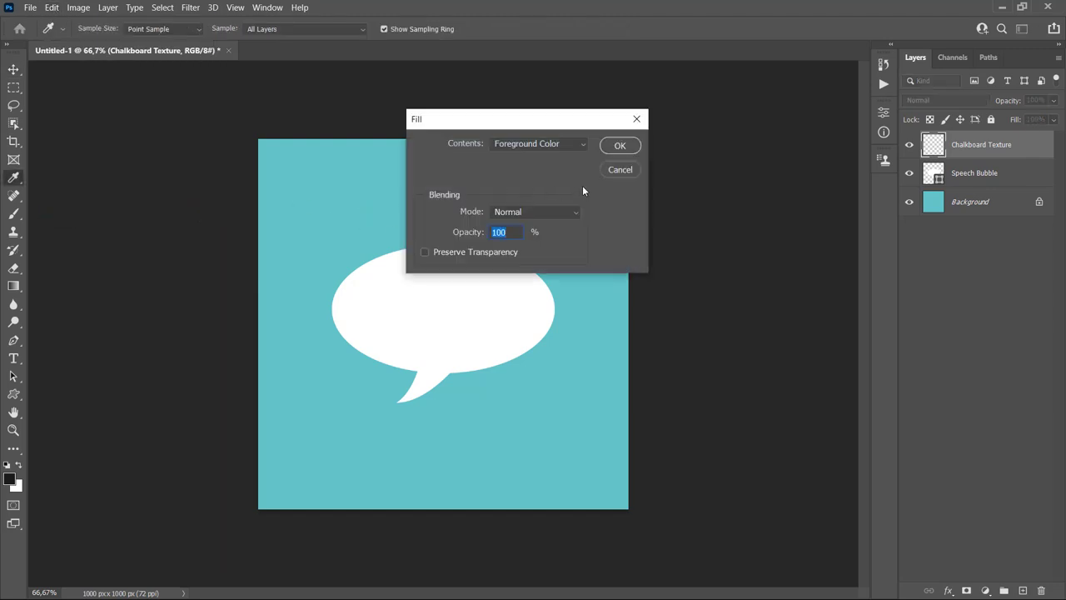
click(620, 147)
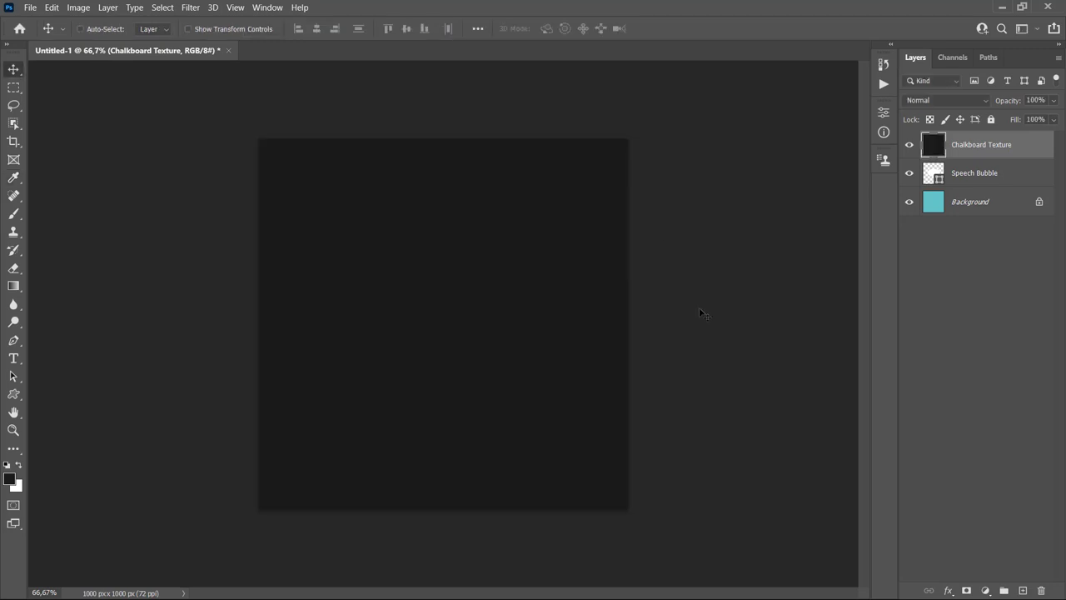
Step: Add 50% monochromatic noise to the Chalkboard Texture layer
click(191, 8)
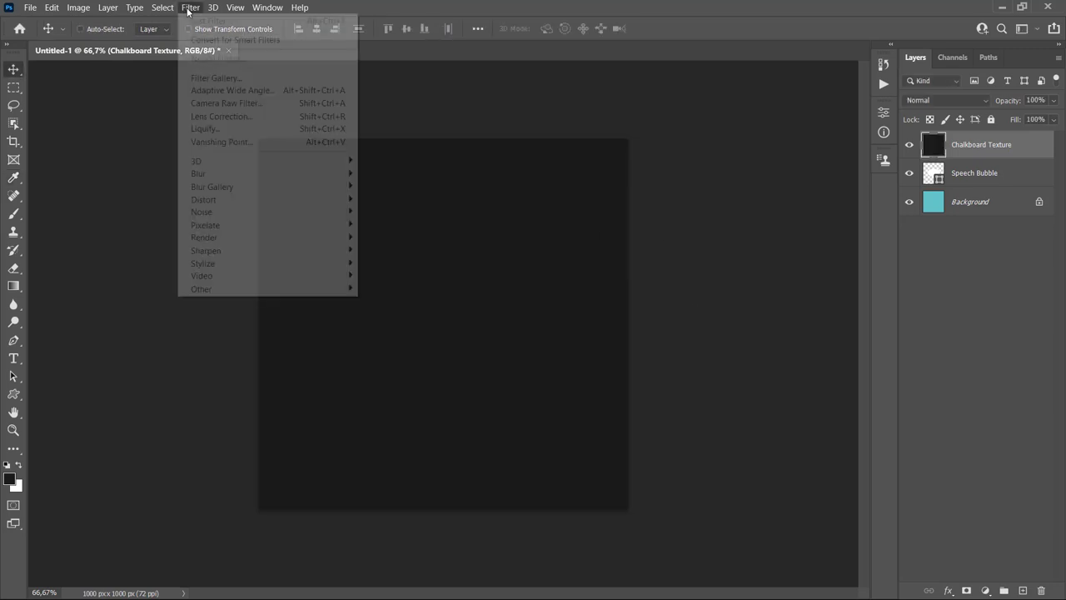
mouse_move(264, 213)
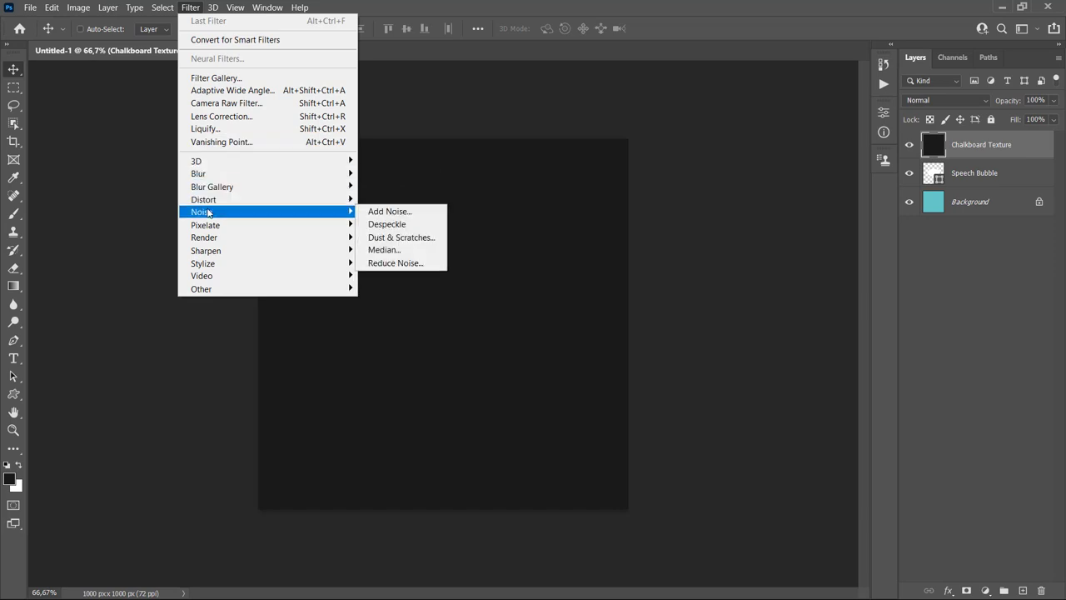
click(386, 213)
text(5)
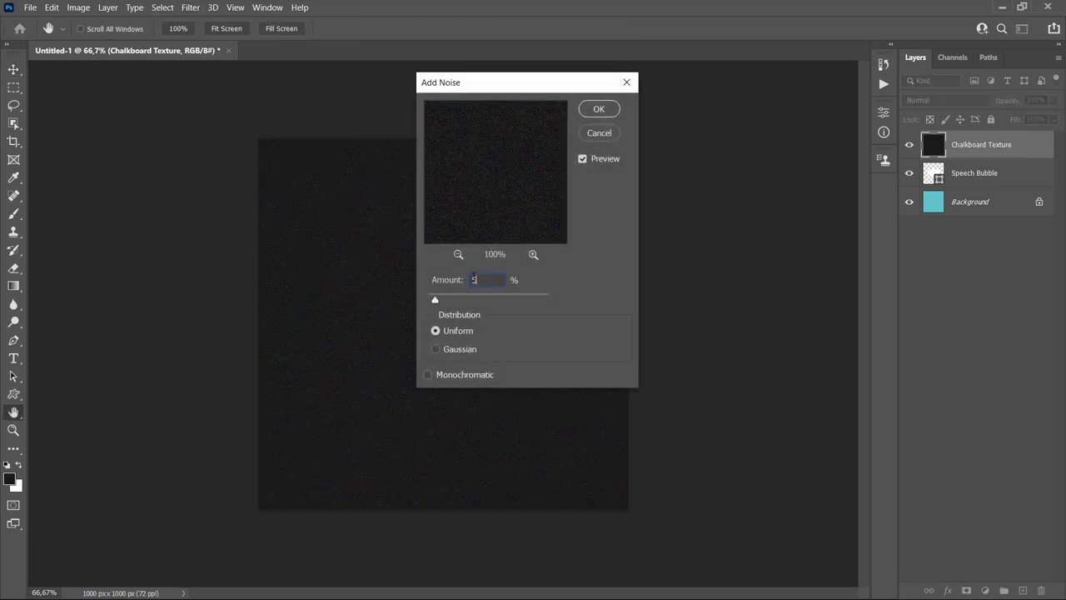
text(0)
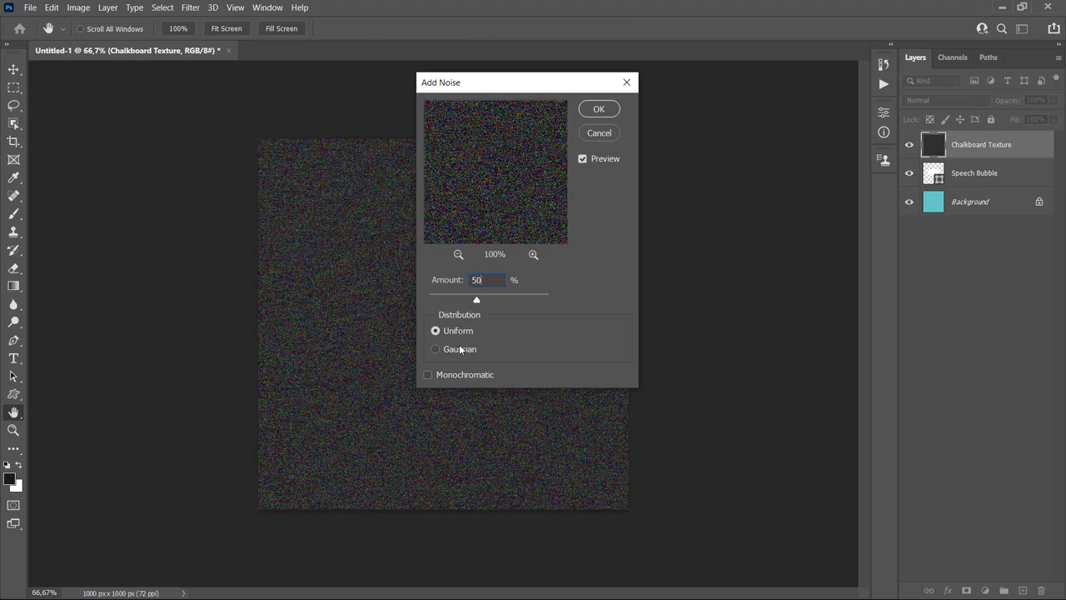
click(448, 377)
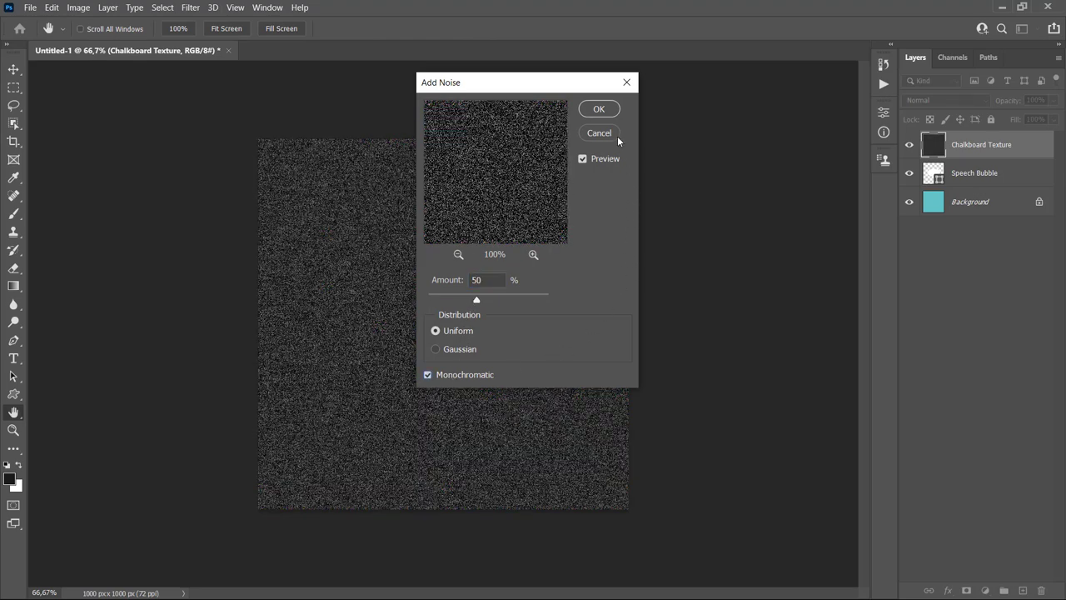
click(599, 109)
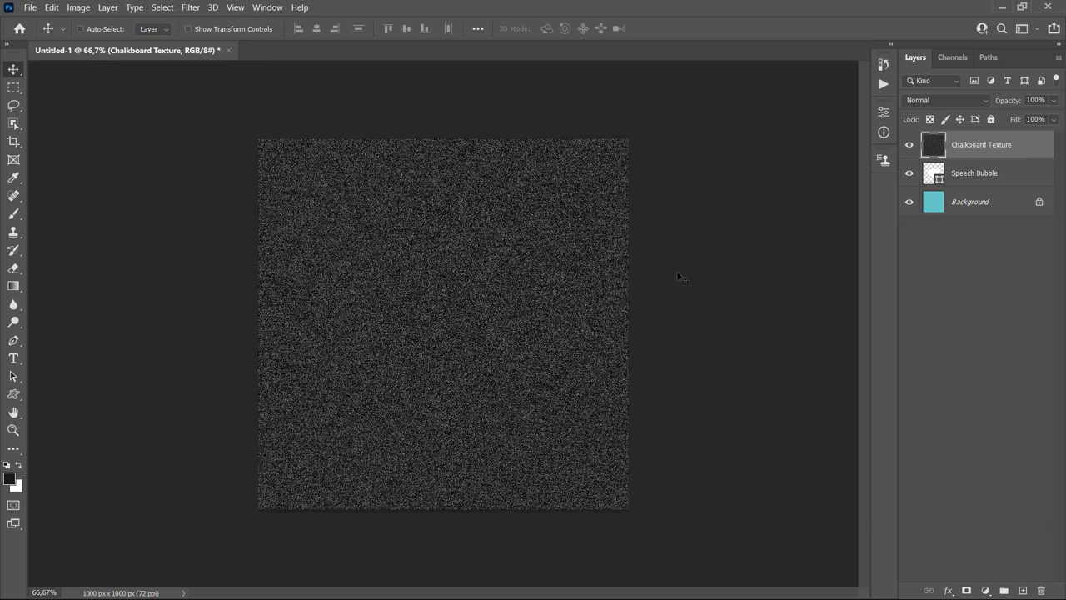
Step: Apply a Motion Blur at 55° angle and 19 pixels distance
click(191, 7)
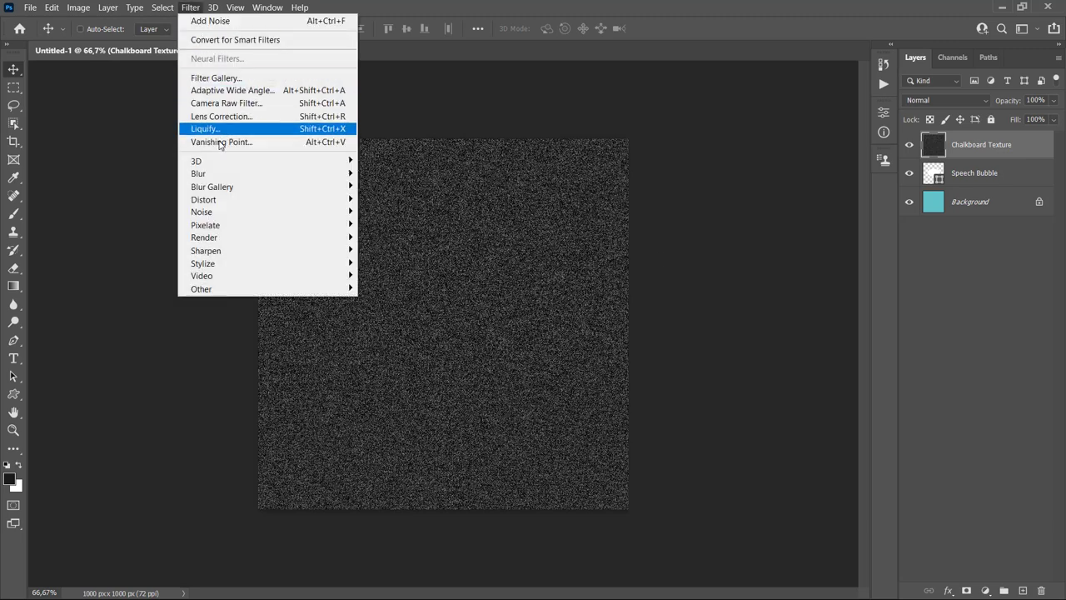
mouse_move(223, 173)
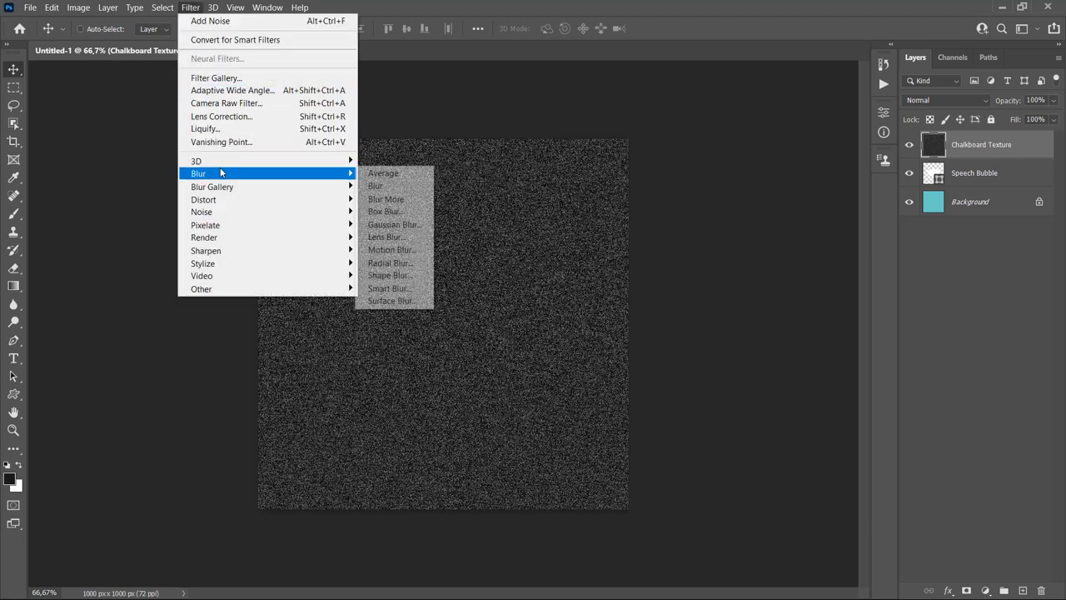
click(384, 250)
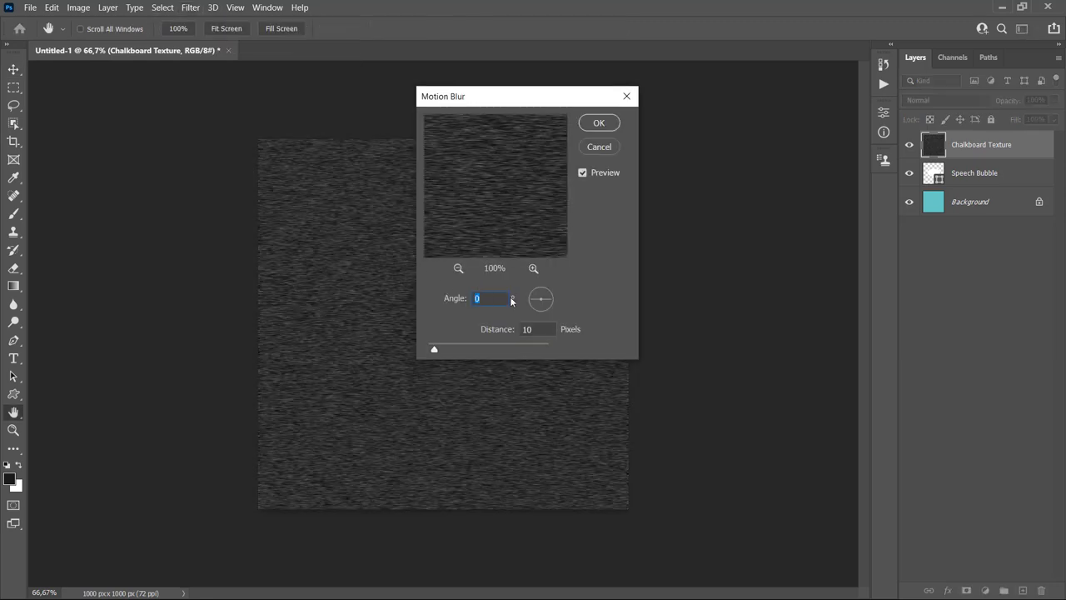
text(55)
key(Tab)
text(1)
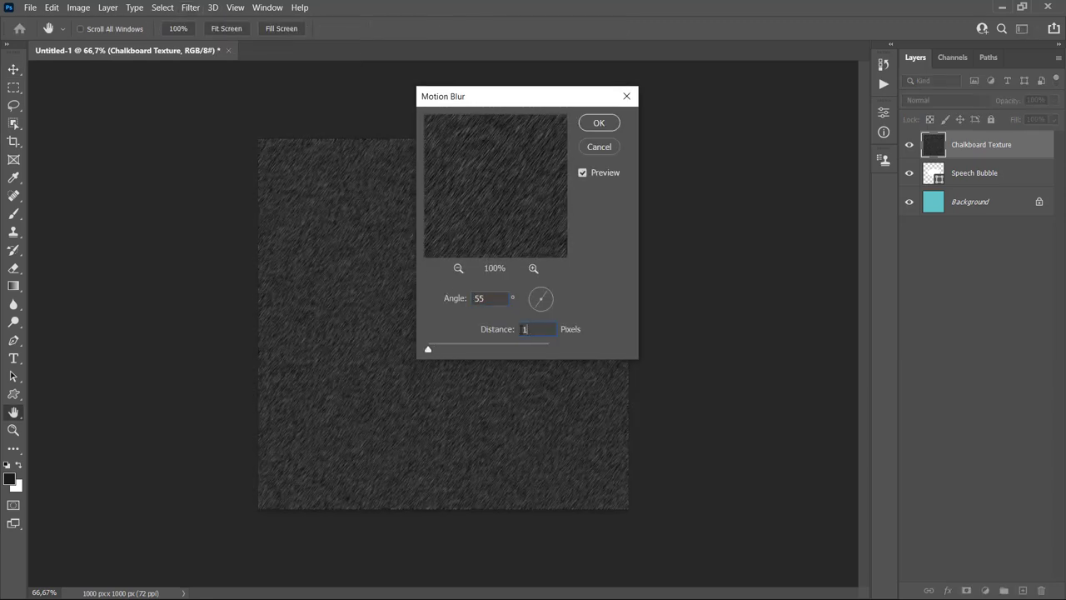
text(9)
click(599, 123)
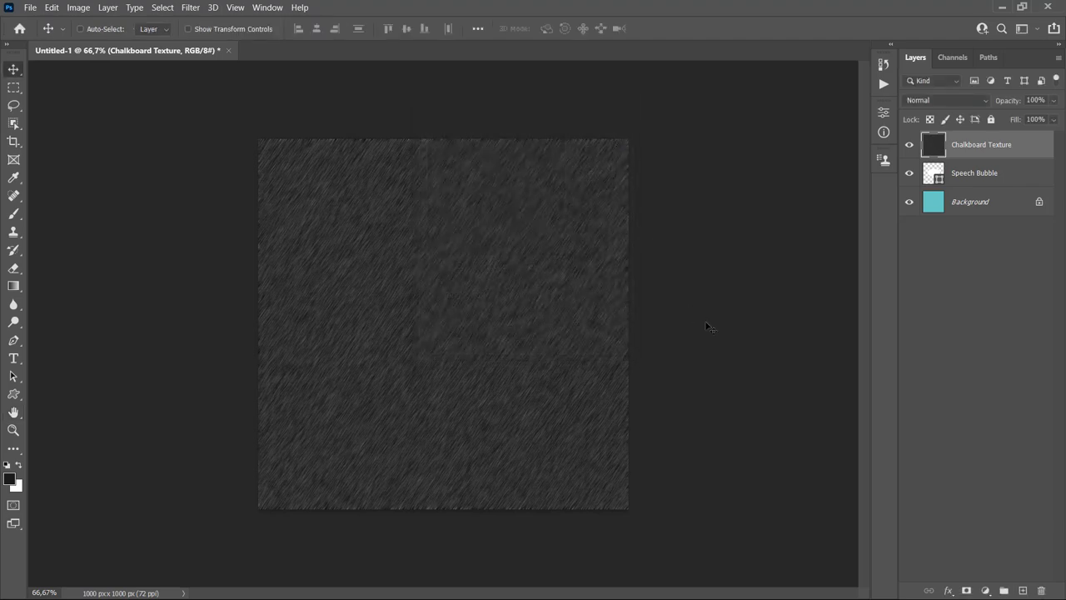
Step: Add a Levels adjustment layer with midtones 0.83 and highlights 113
click(108, 8)
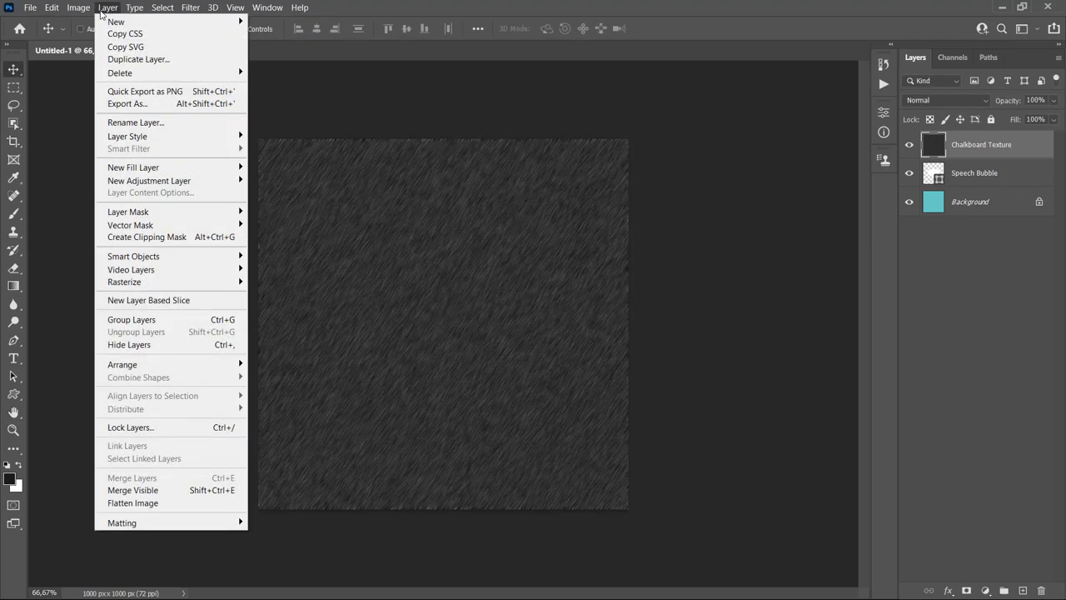
mouse_move(146, 182)
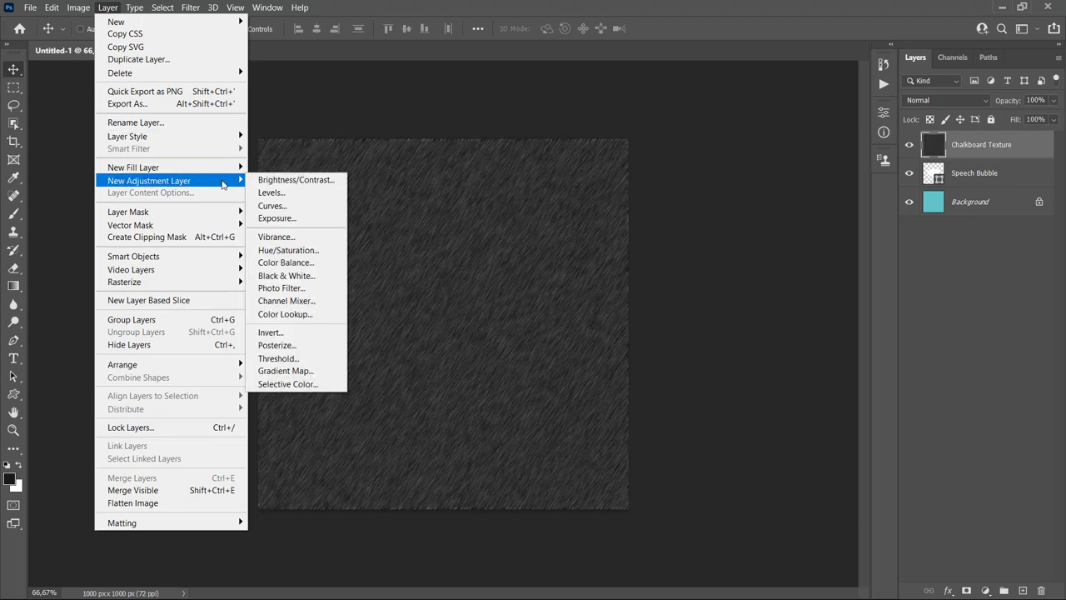
click(285, 195)
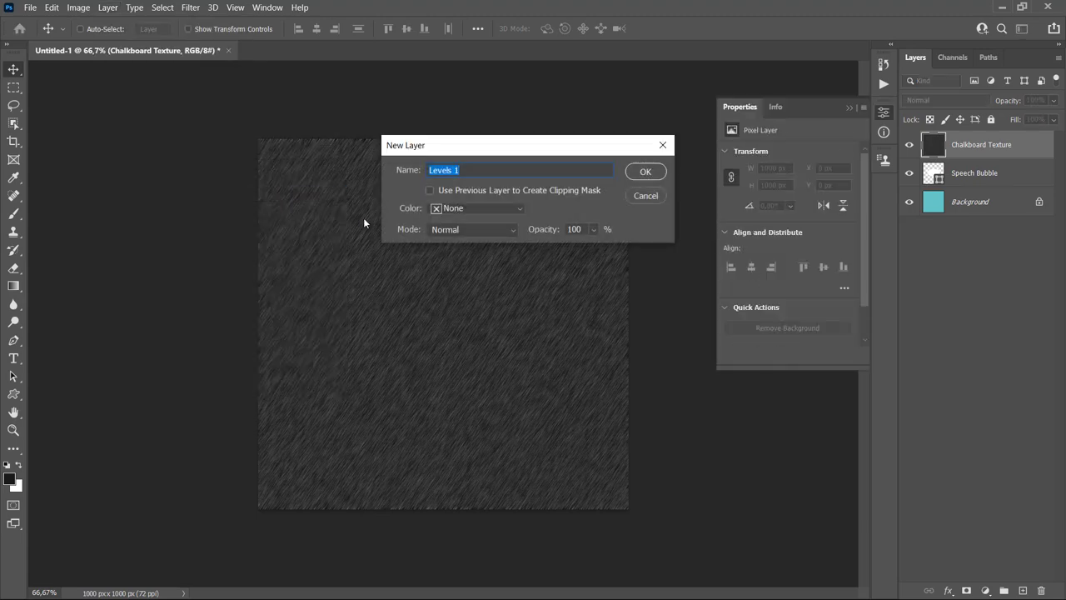
click(641, 173)
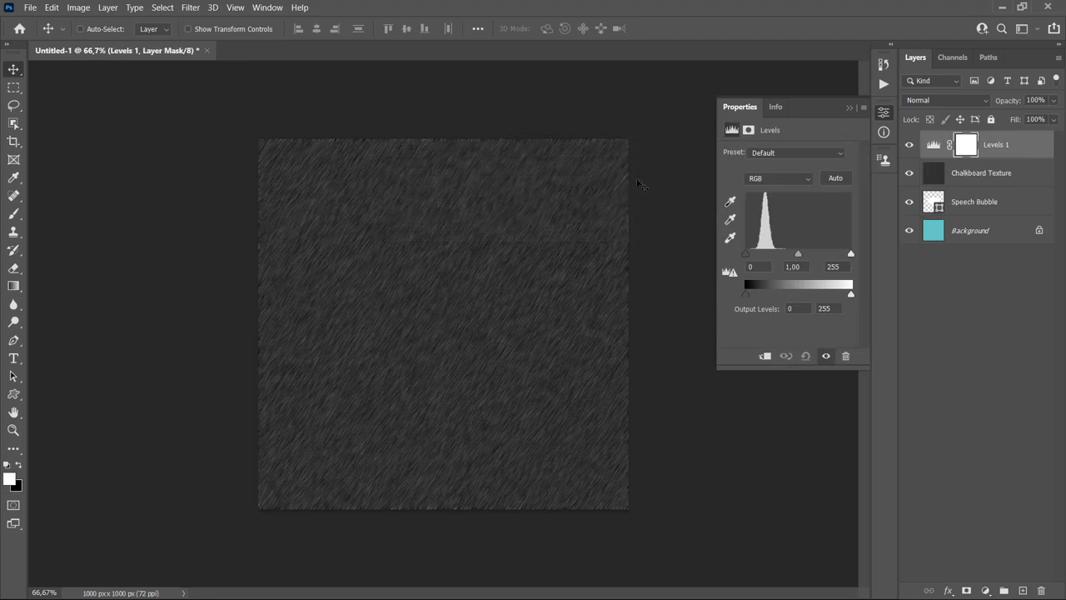
double_click(802, 267)
text(0,83)
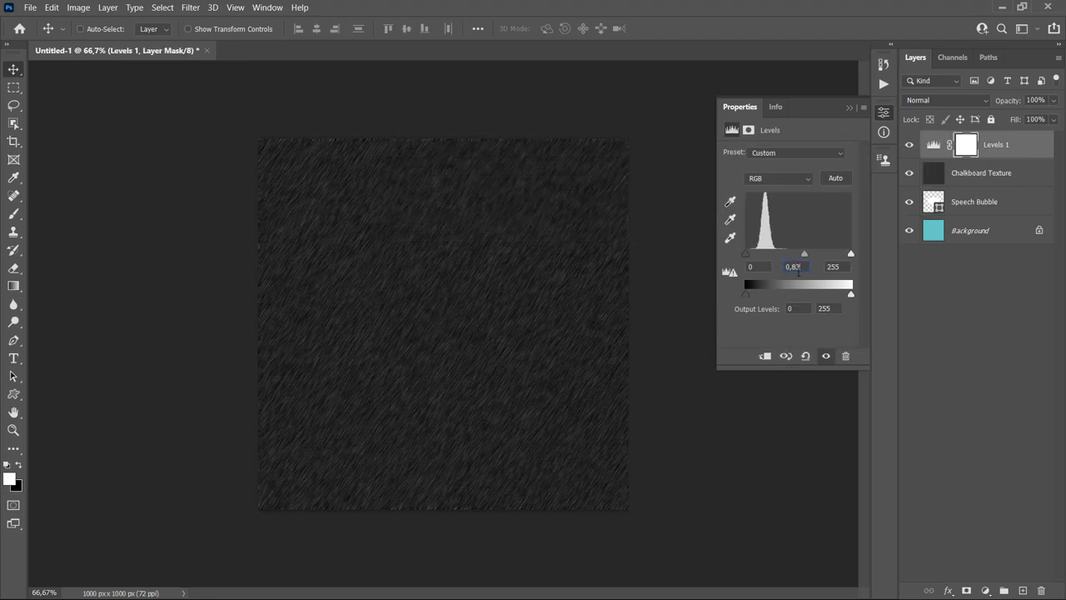
text(113)
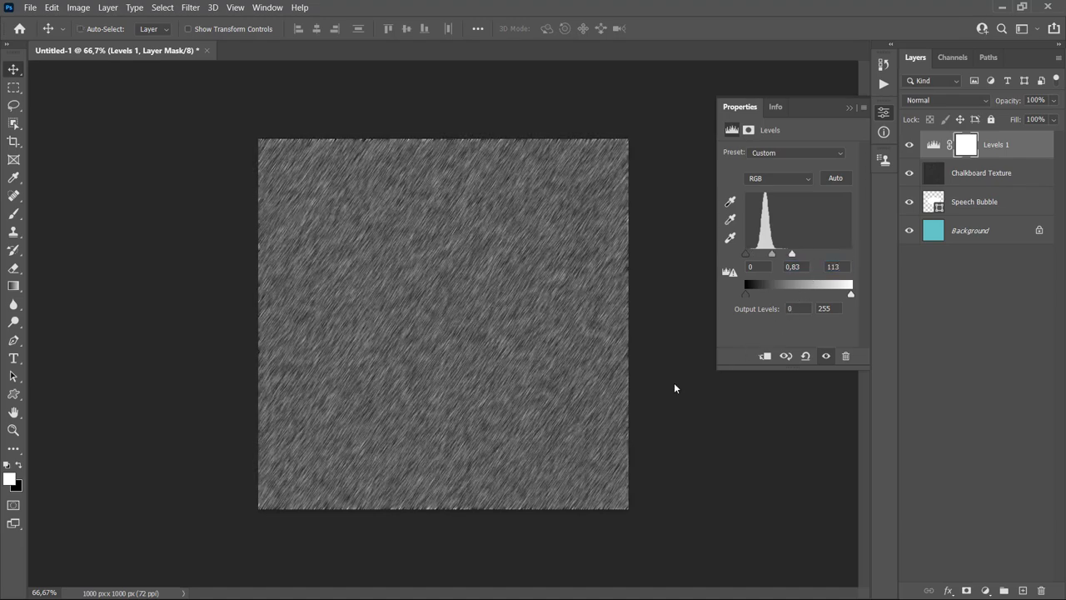
Step: Merge Levels 1 into the texture layer and name it Chalkboard Texture
click(1010, 180)
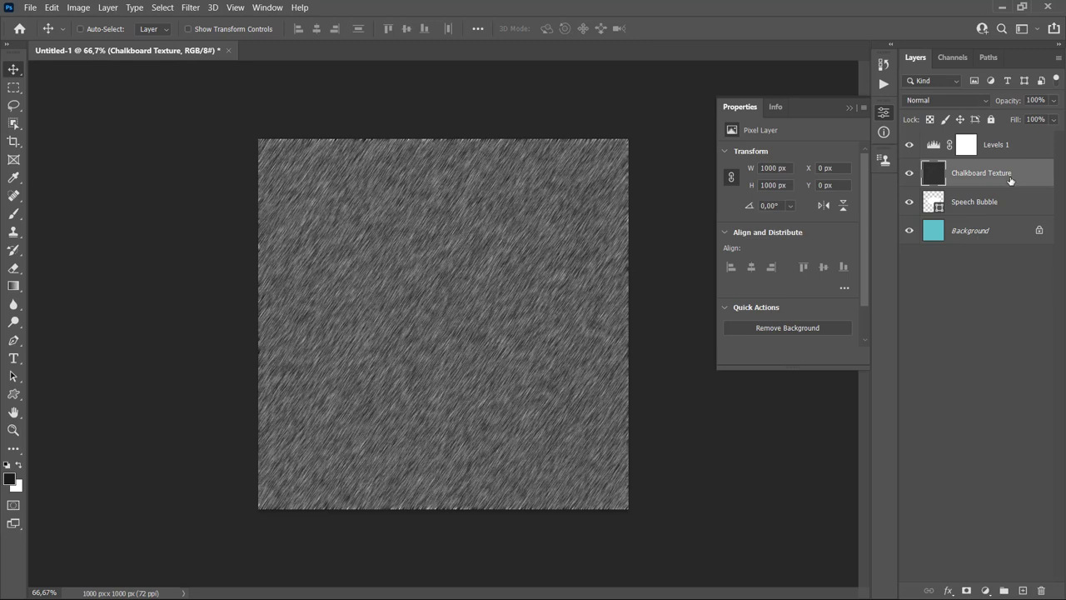
key(ctrl)
ctrl+click(1019, 147)
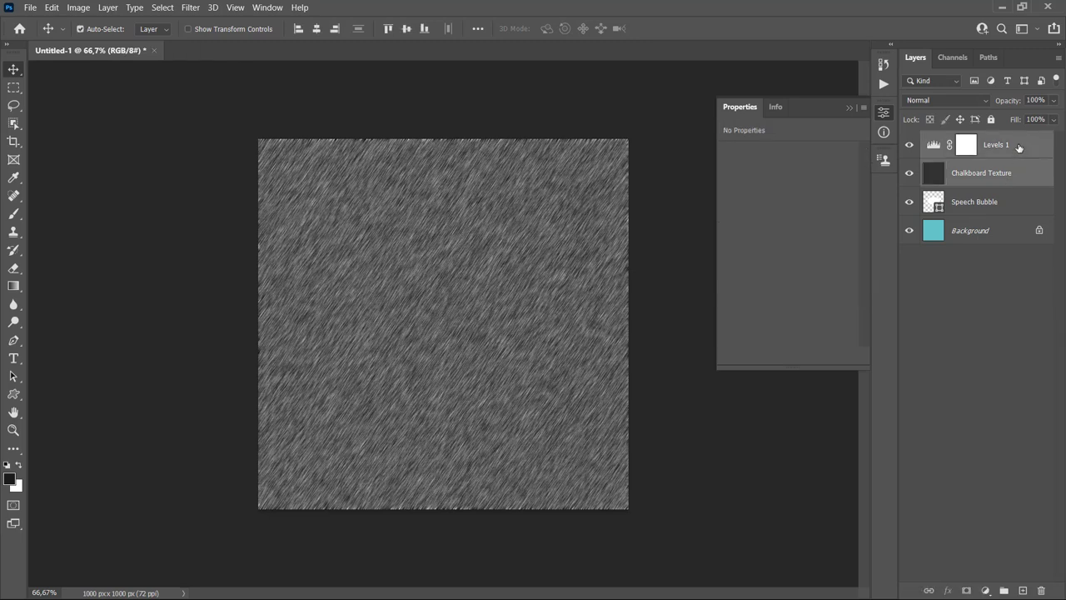
key(ctrl+e)
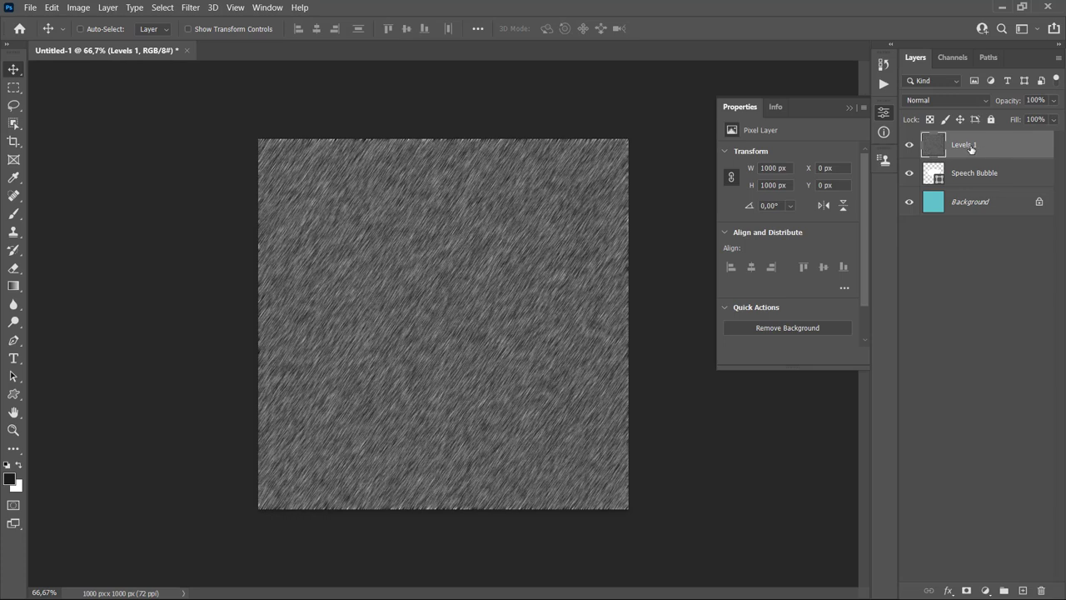
double_click(965, 145)
text(Chalkboard Texture)
key(Return)
Step: Duplicate Chalkboard Texture as a hidden Chalkboard Text Texture layer, and clip Chalkboard Texture to the bubble
click(850, 108)
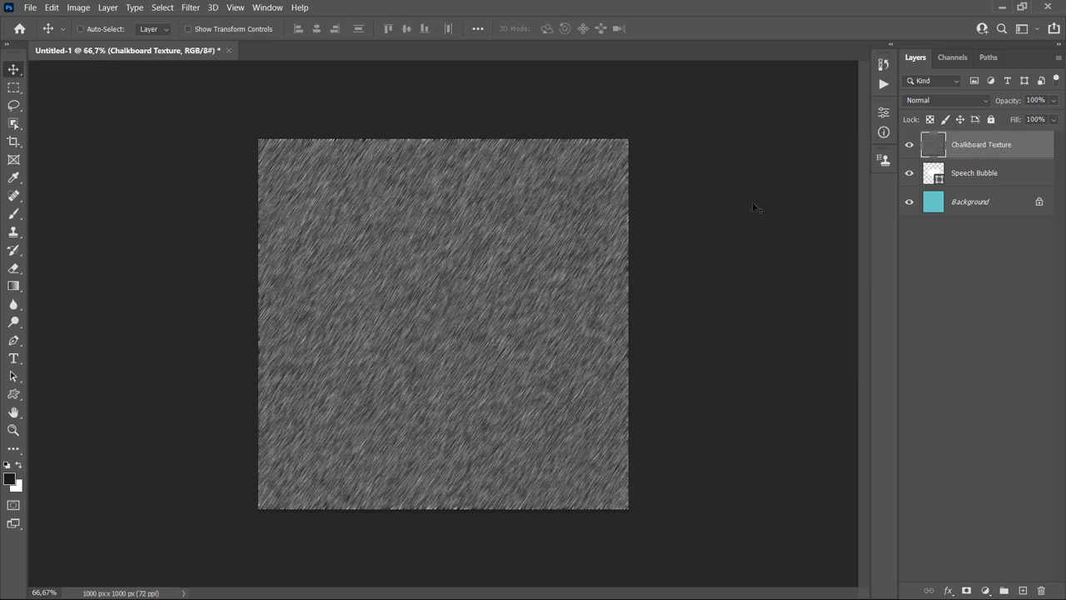
key(ctrl+j)
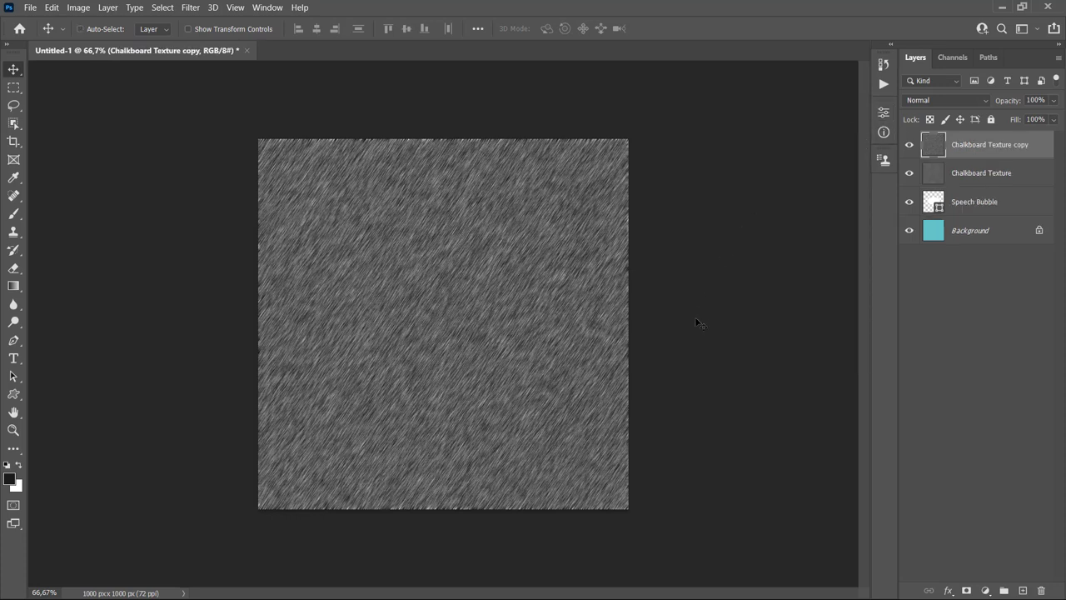
double_click(990, 146)
click(988, 146)
text(Text)
drag(1027, 144, 1046, 144)
key(BackSpace)
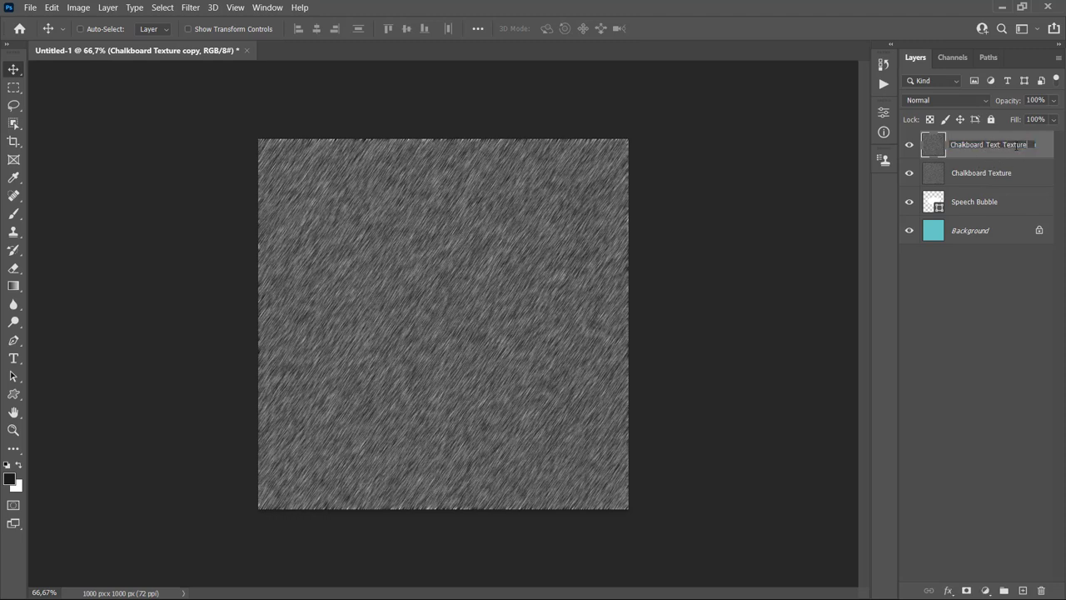
key(Return)
click(910, 146)
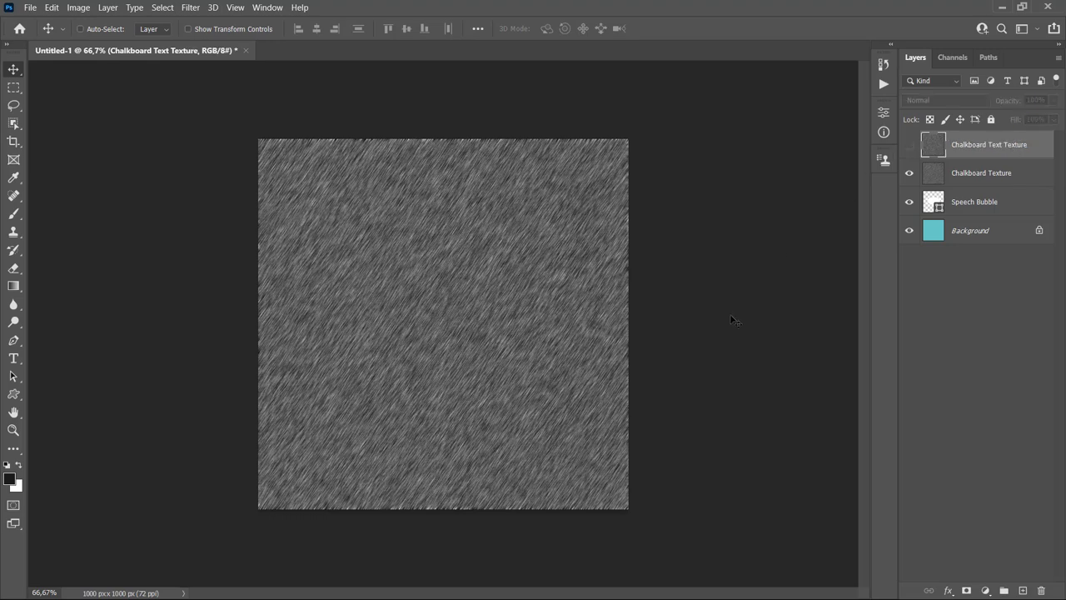
right_click(1035, 180)
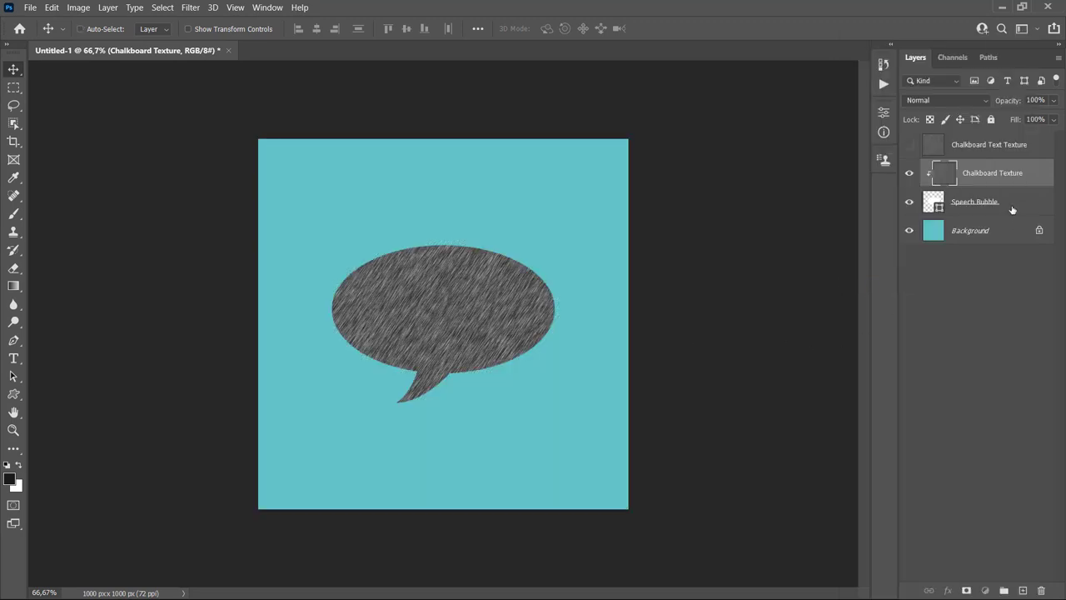
Step: Duplicate the Speech Bubble layer below itself and name the copy Wooden Frame
drag(1012, 209, 1020, 222)
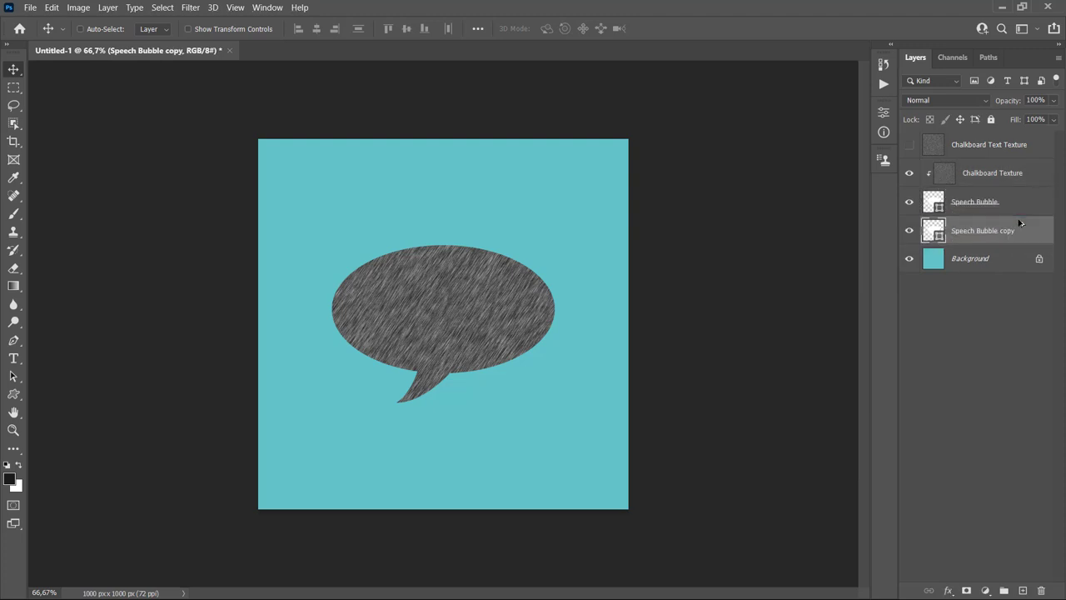
double_click(1000, 233)
text(Wooden Frame)
key(Return)
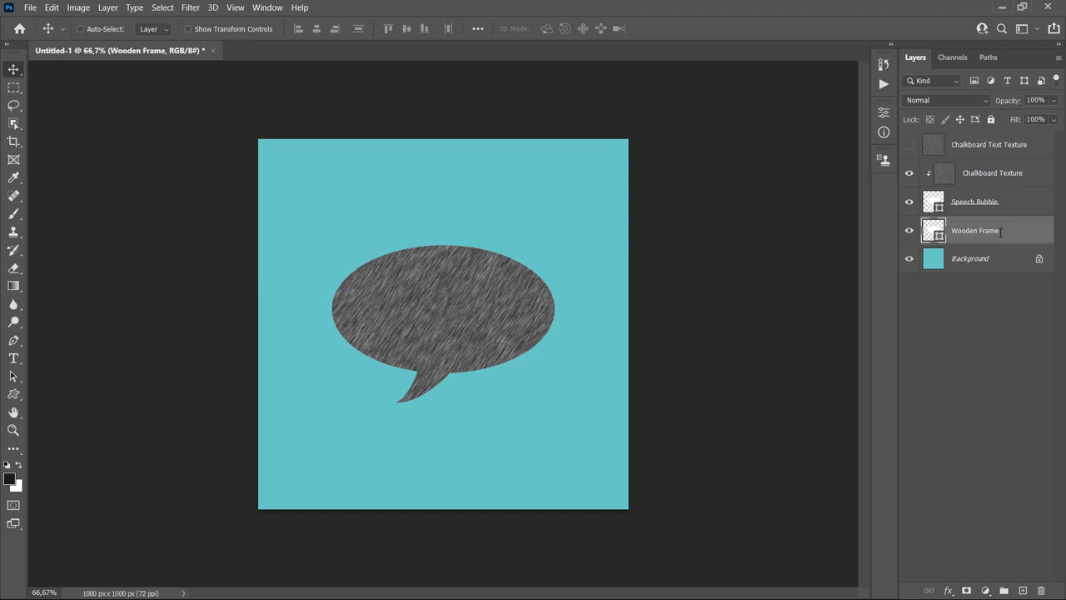
Step: Rename Speech Bubble to Chalkboard and set the Wooden Frame fill to 0%
double_click(973, 203)
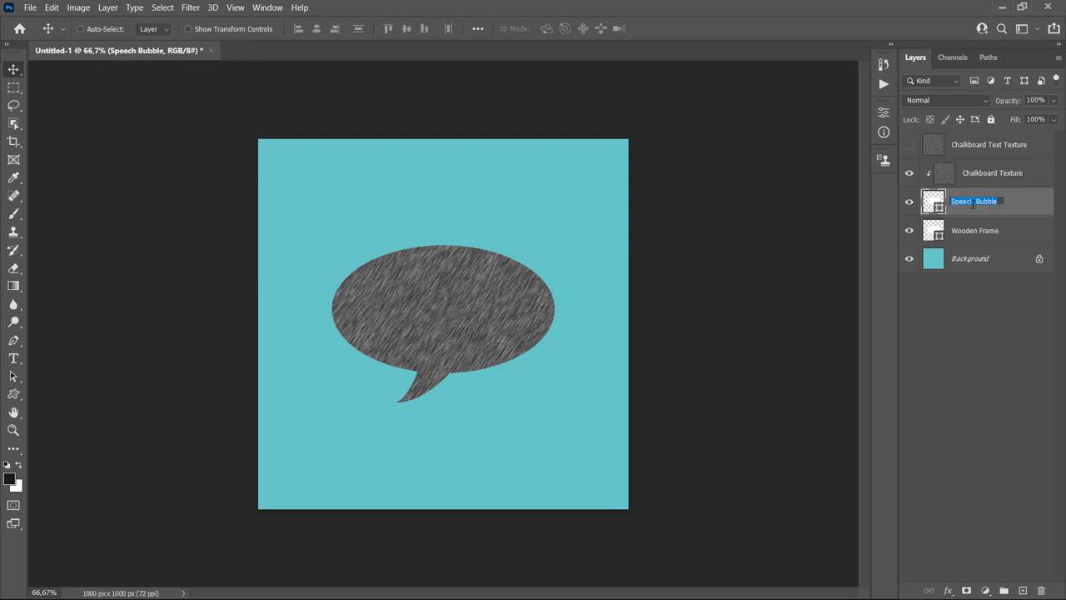
text(Chalkboard)
key(Return)
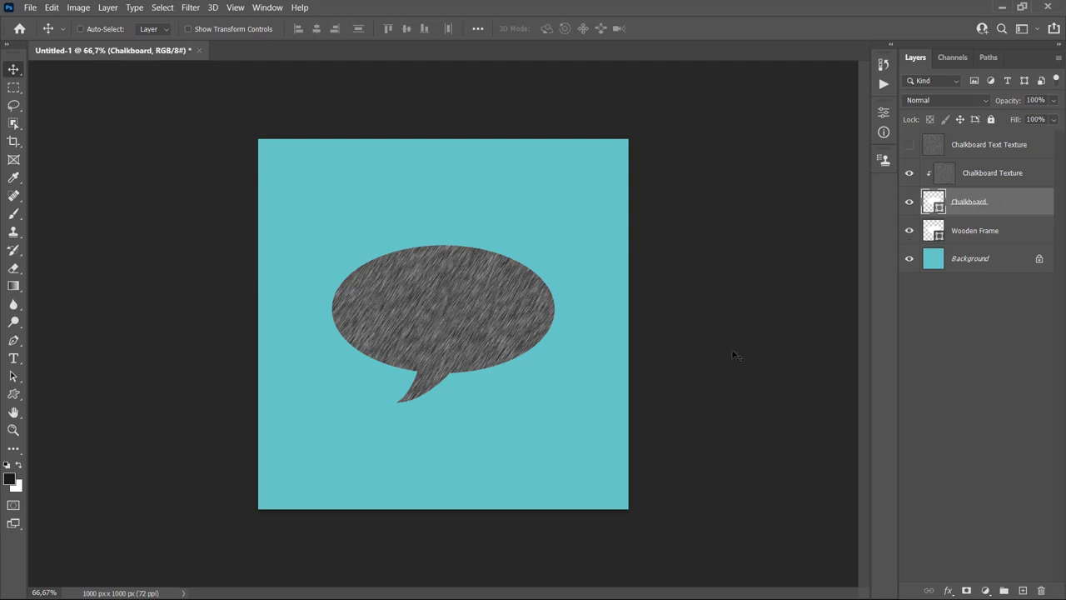
click(1025, 243)
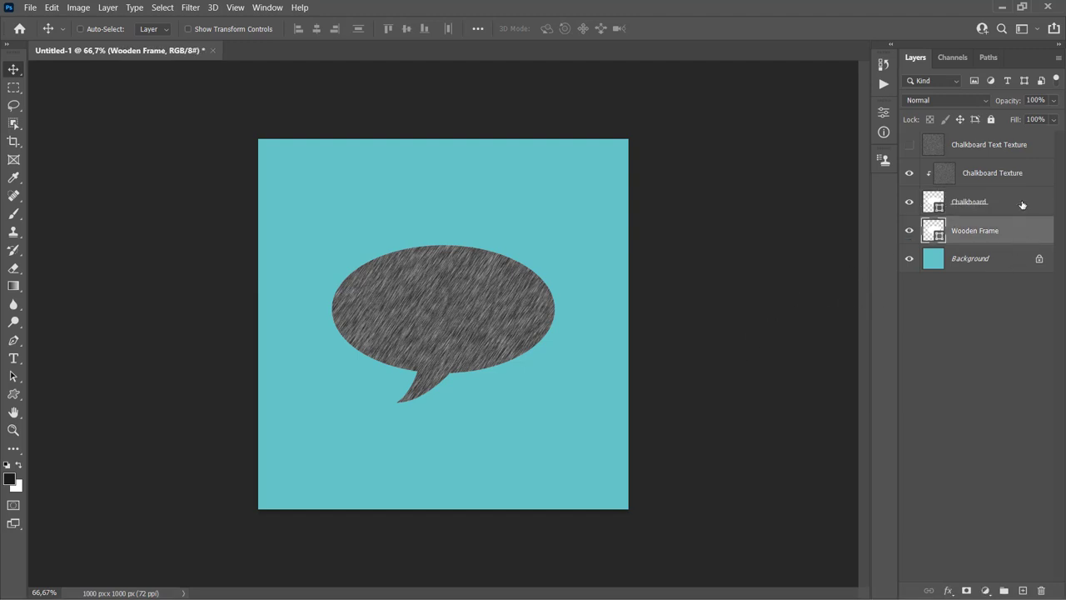
drag(1014, 122, 843, 131)
Step: Give the Wooden Frame layer a 25 px black Stroke positioned Outside
right_click(1005, 233)
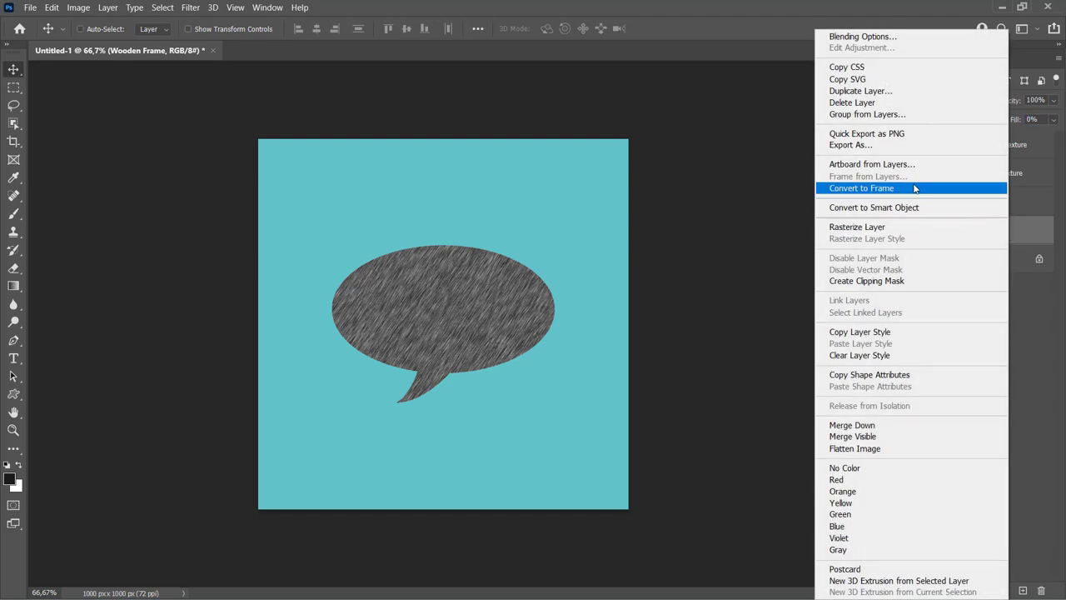
click(864, 39)
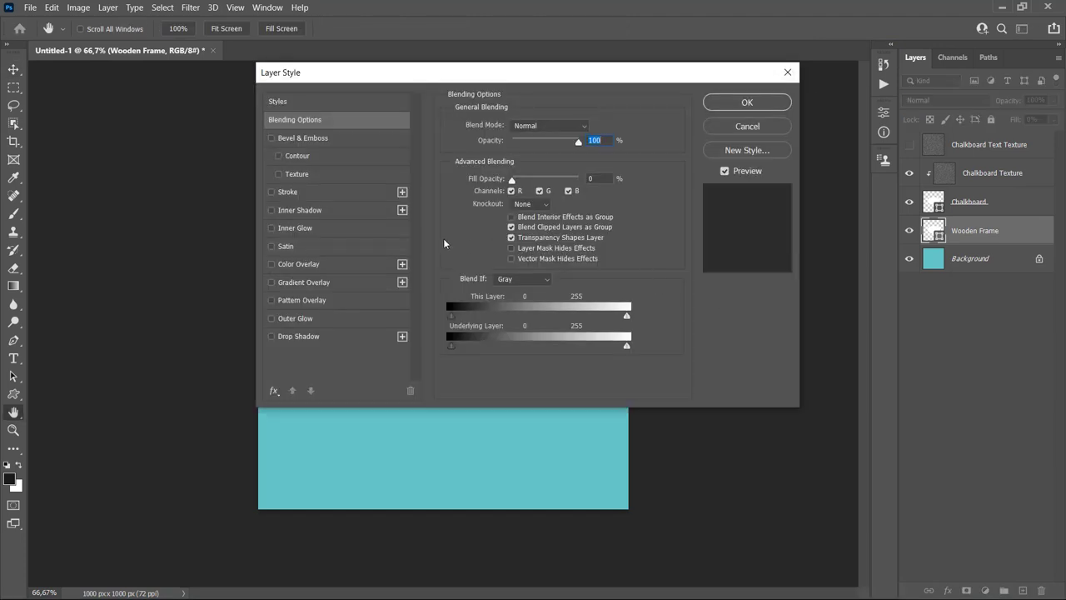
click(288, 197)
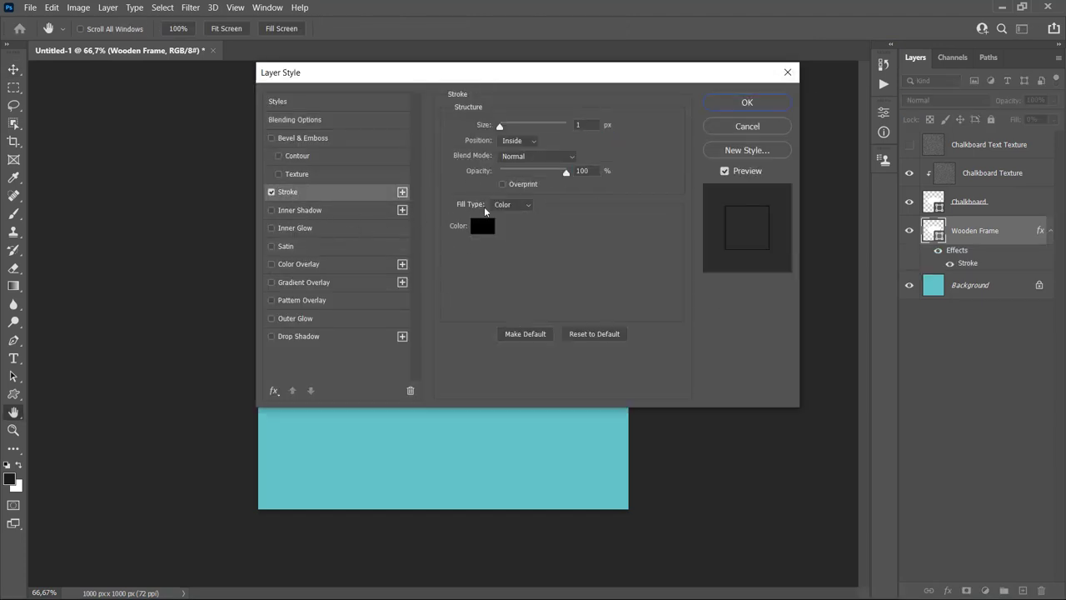
double_click(589, 123)
text(25)
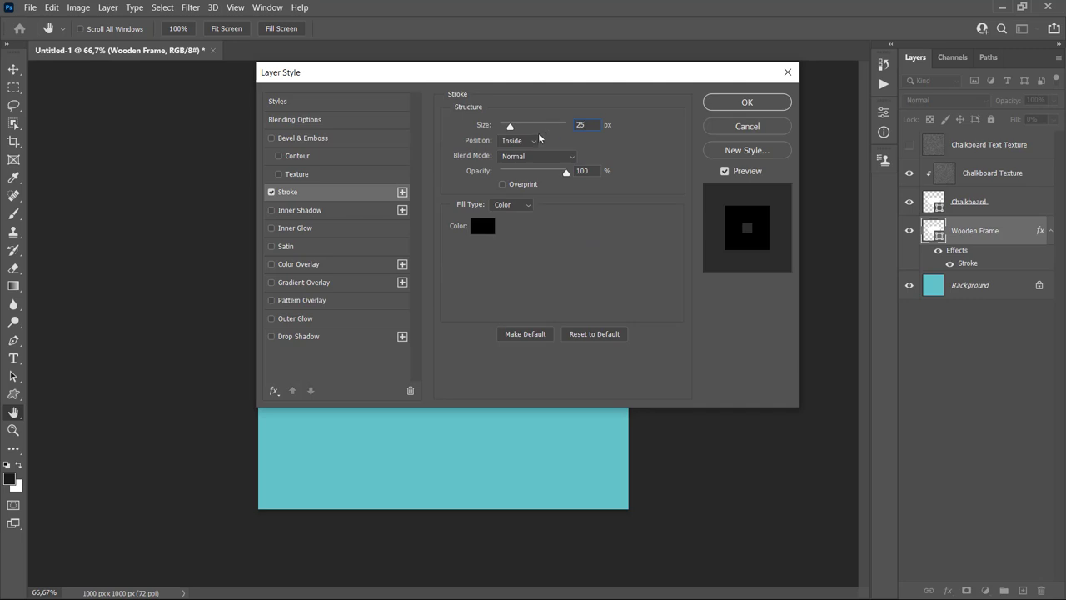
click(523, 141)
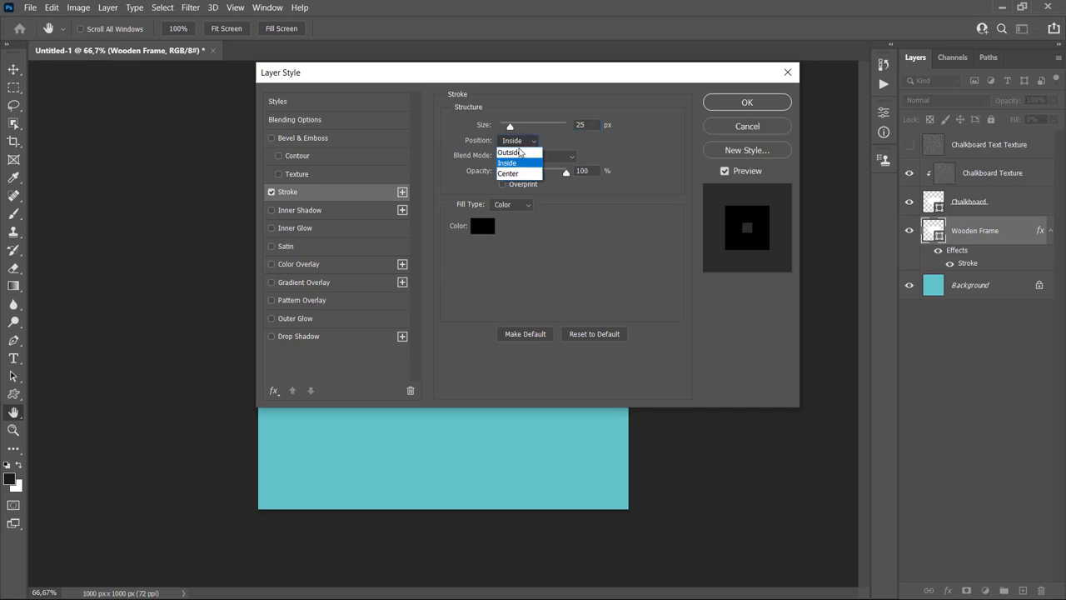
click(520, 153)
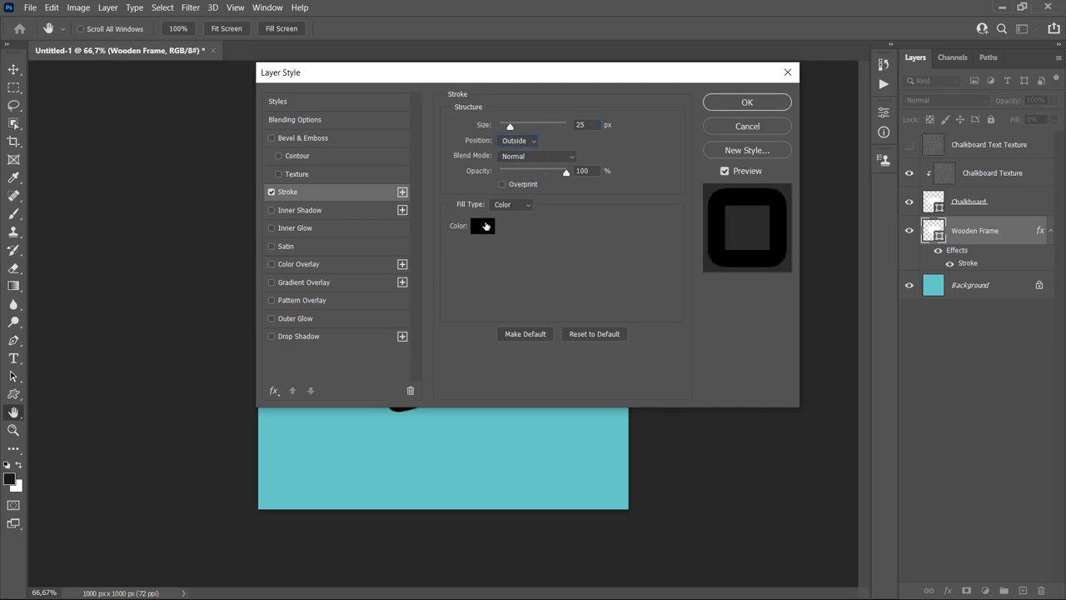
click(483, 226)
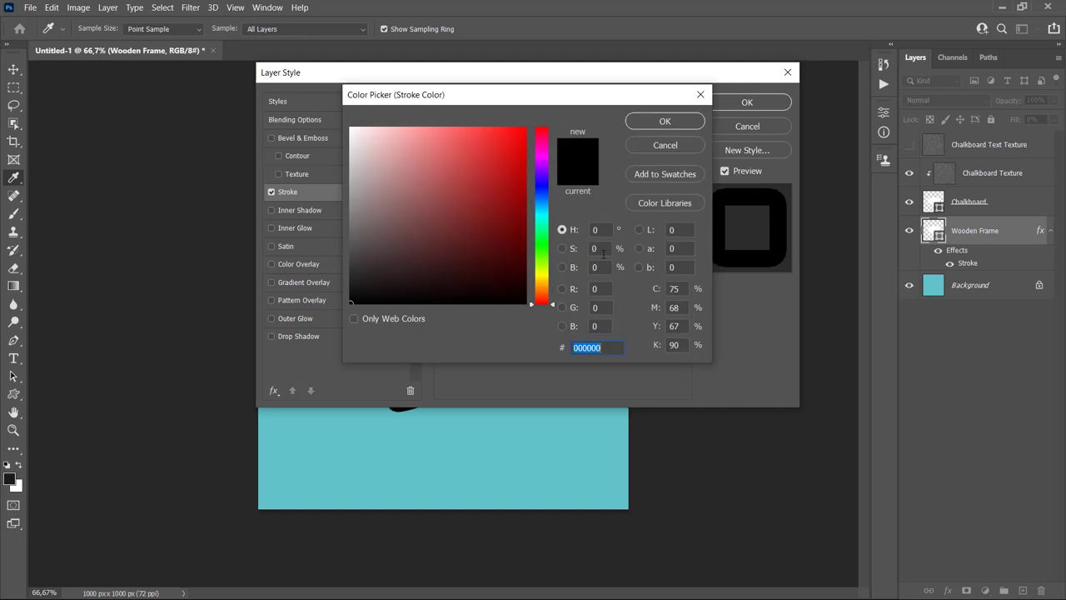
click(643, 121)
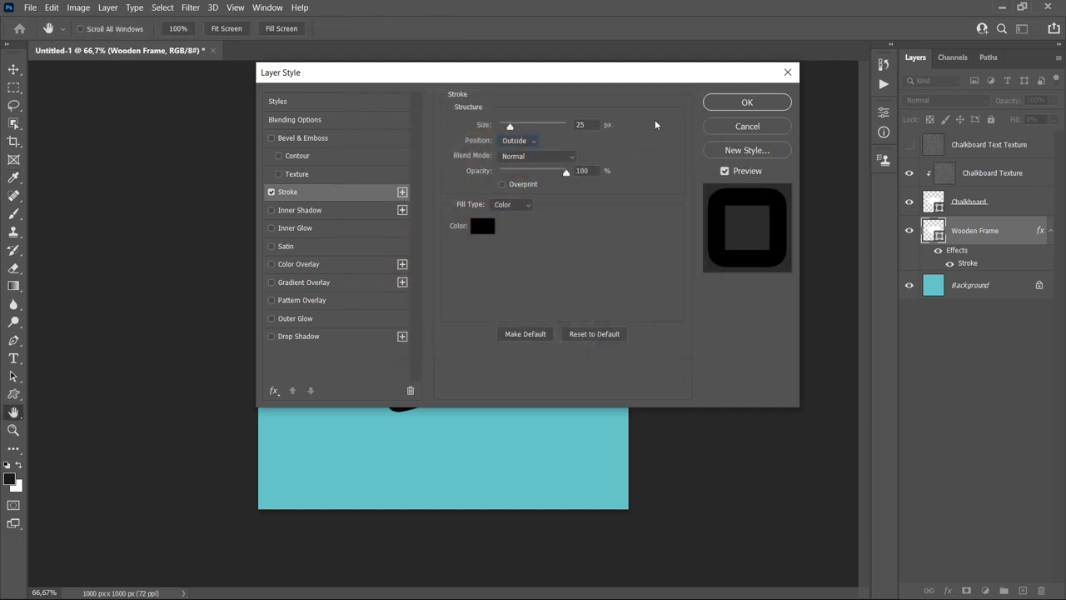
click(725, 102)
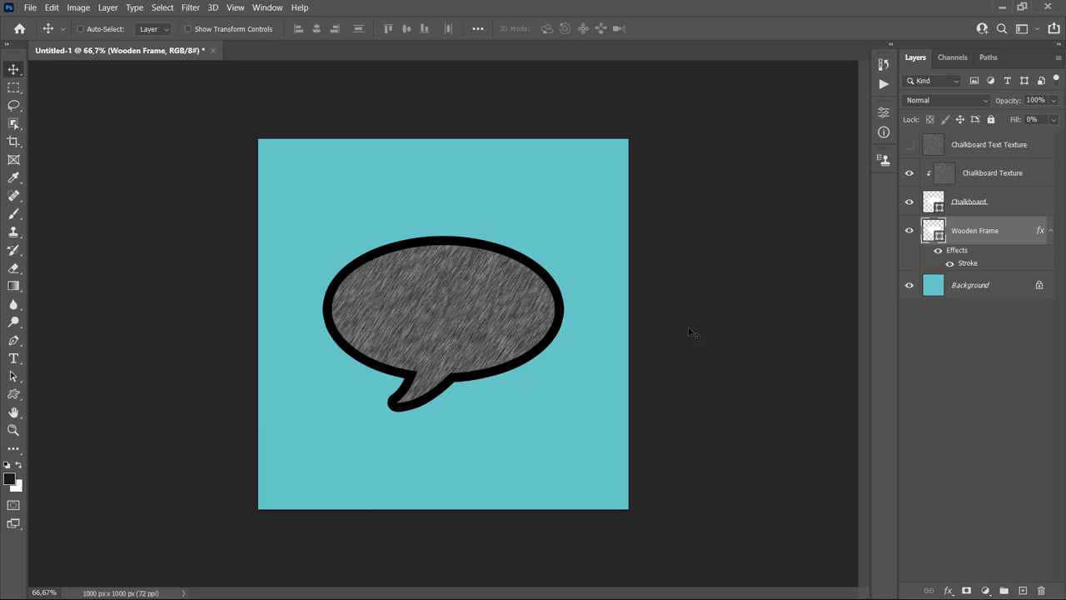
Step: Convert Wooden Frame to a Smart Object, add a Wooden Texture layer, and set foreground 1a1a1a
right_click(1004, 242)
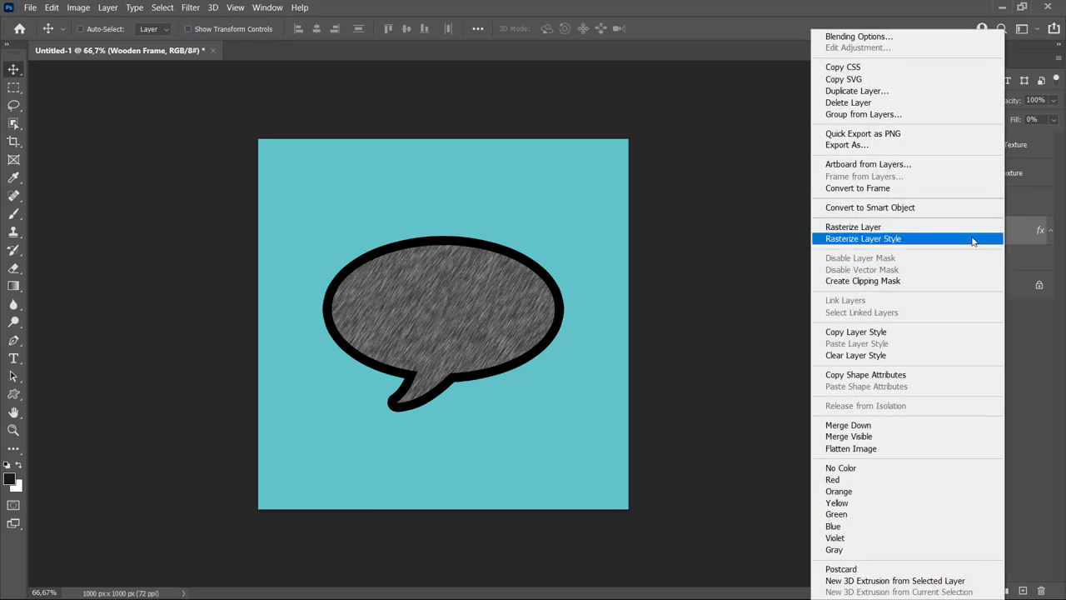
click(858, 210)
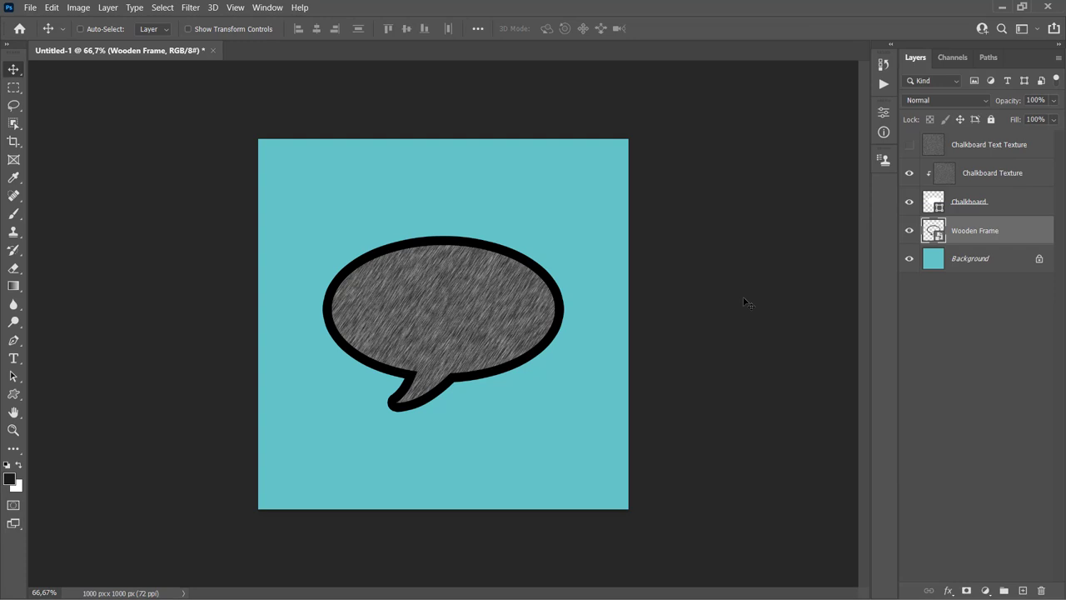
key(ctrl+shift+n)
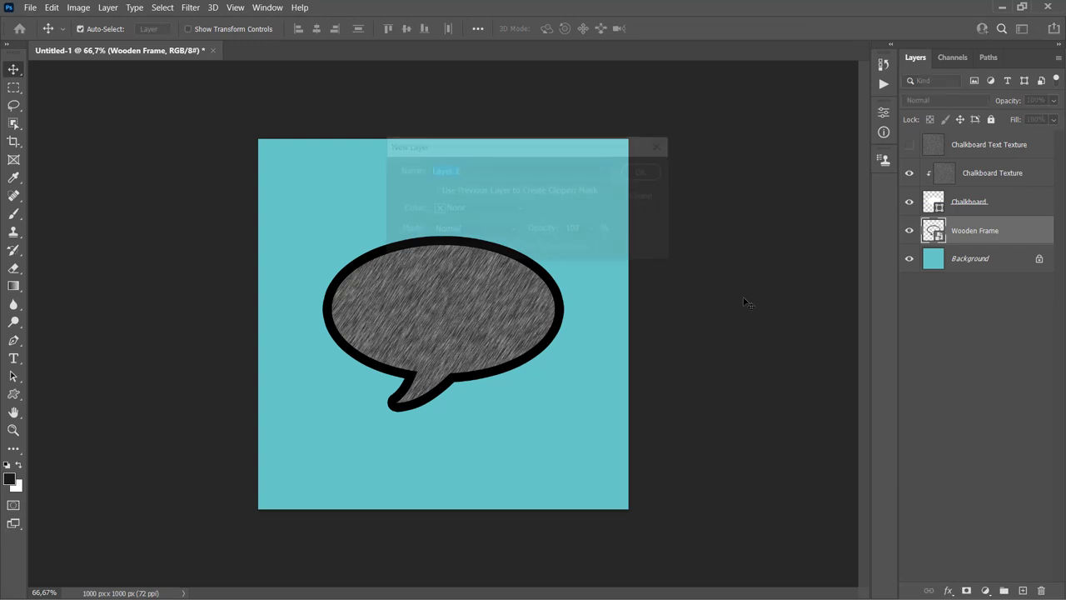
text(Wooden T)
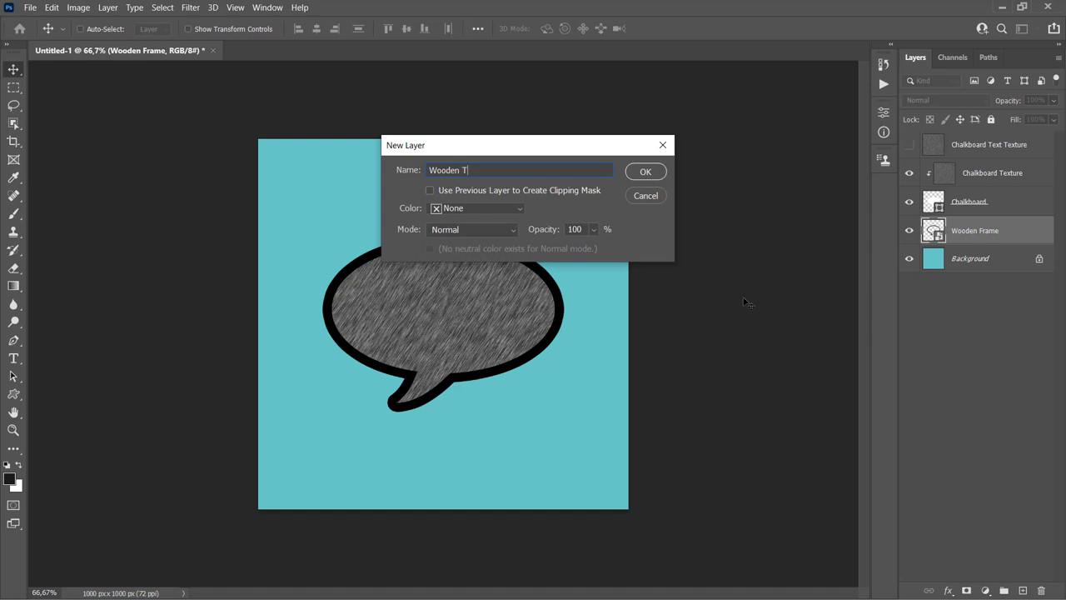
text(exture)
click(633, 173)
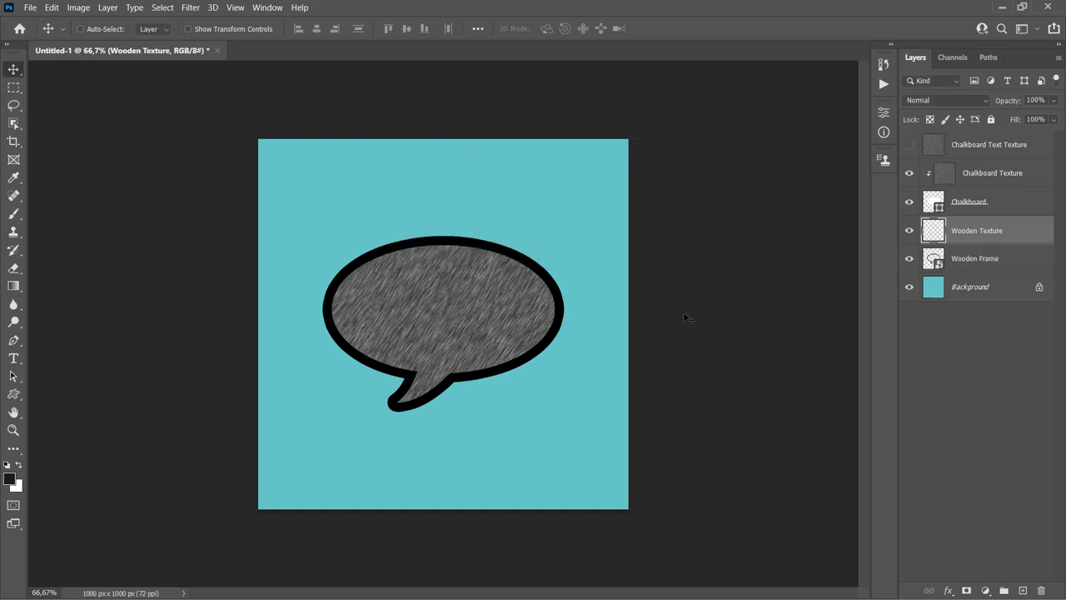
click(16, 481)
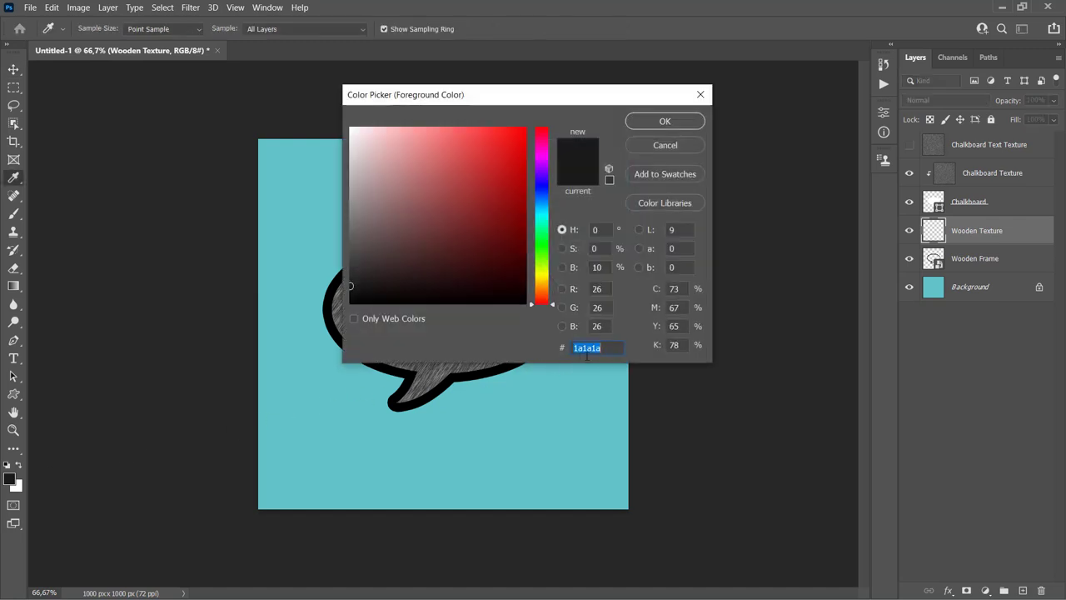
click(672, 121)
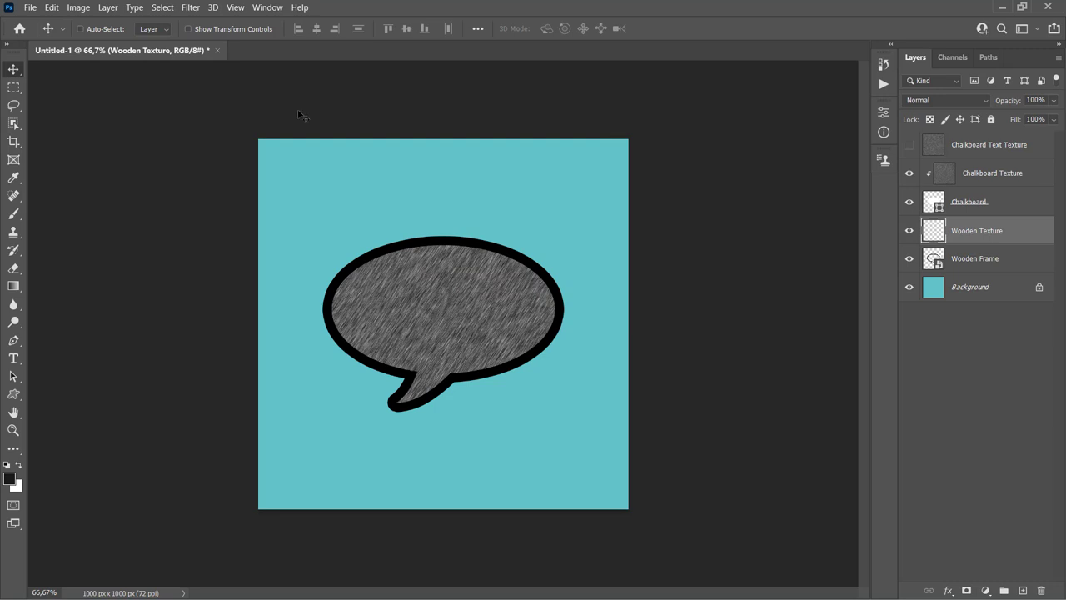
Step: Fill the Wooden Texture layer with the dark grey foreground colour
click(56, 10)
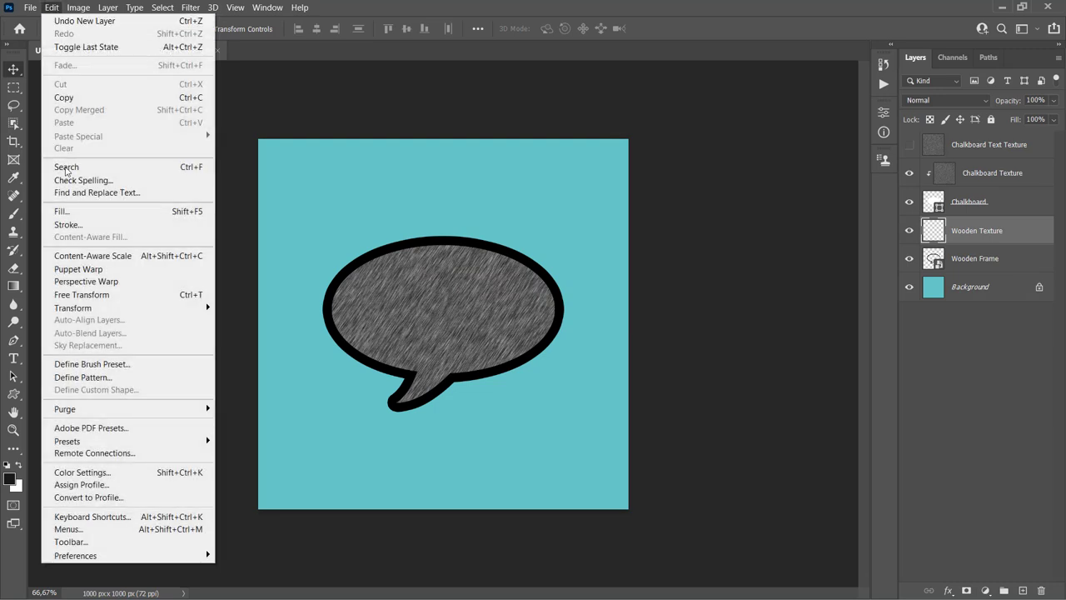
click(63, 215)
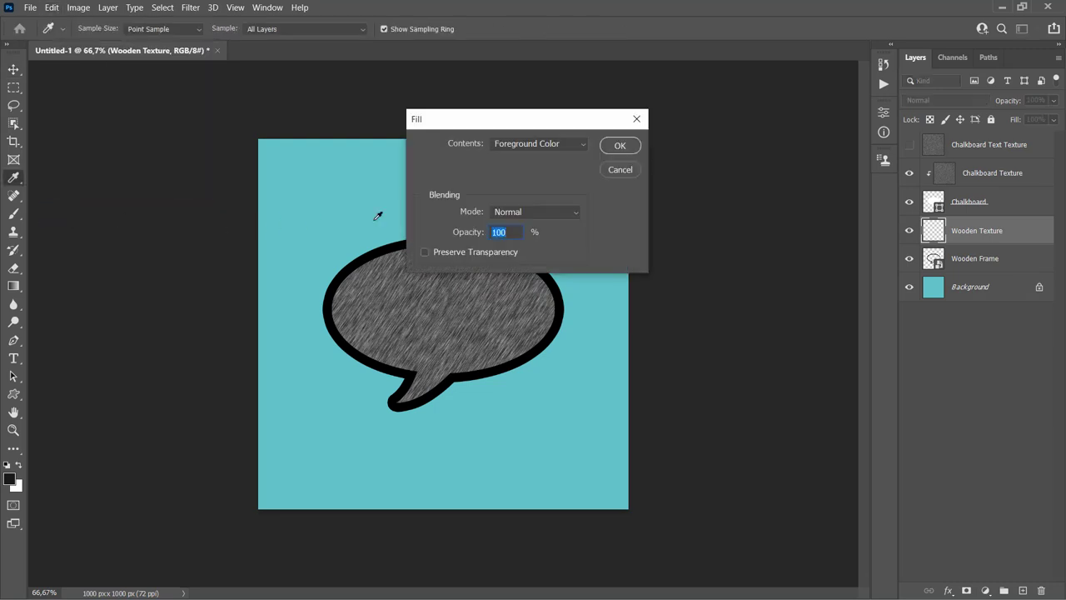
click(620, 146)
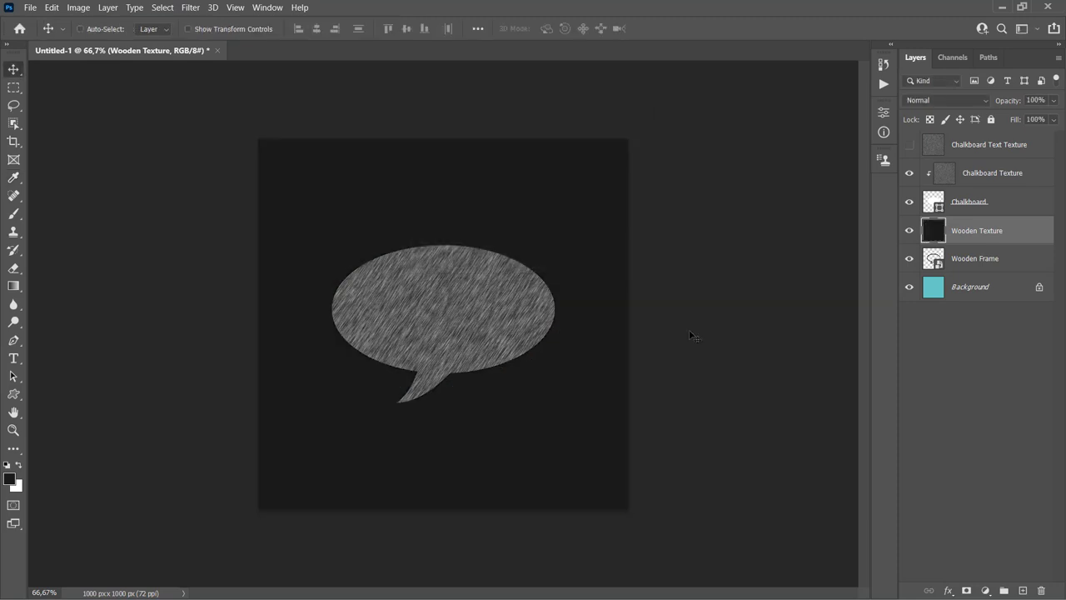
Step: Render a Fibers pattern over the layer with Variance 22
click(190, 7)
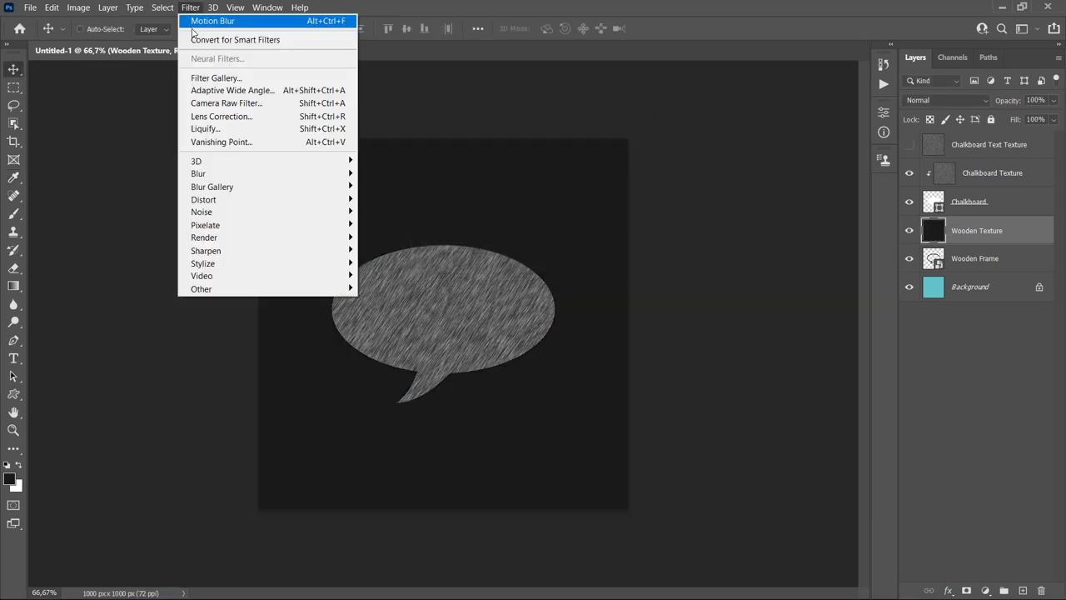
mouse_move(220, 230)
mouse_move(288, 238)
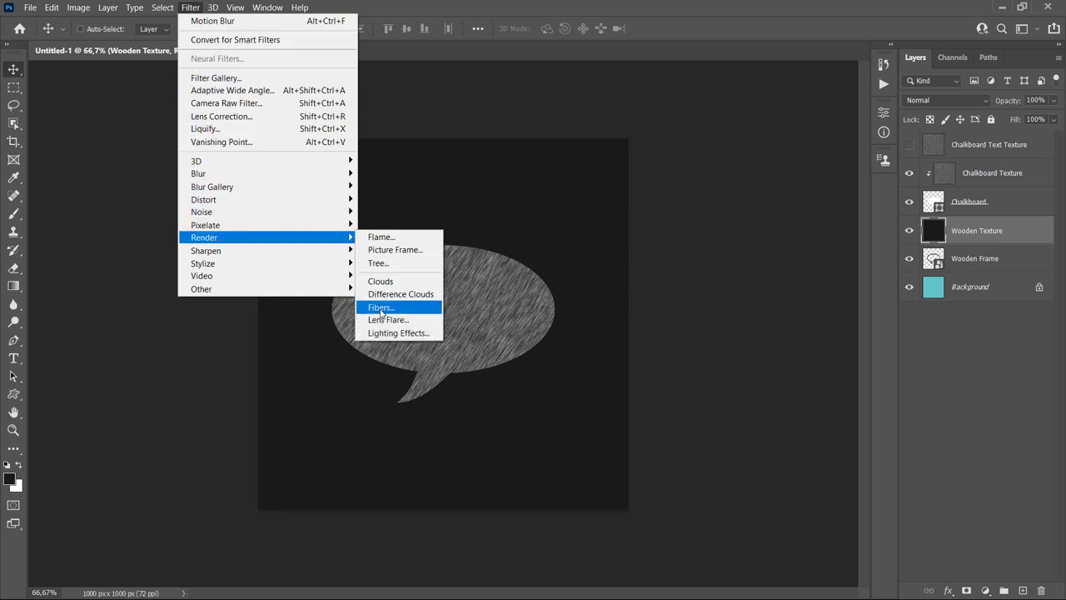
click(379, 307)
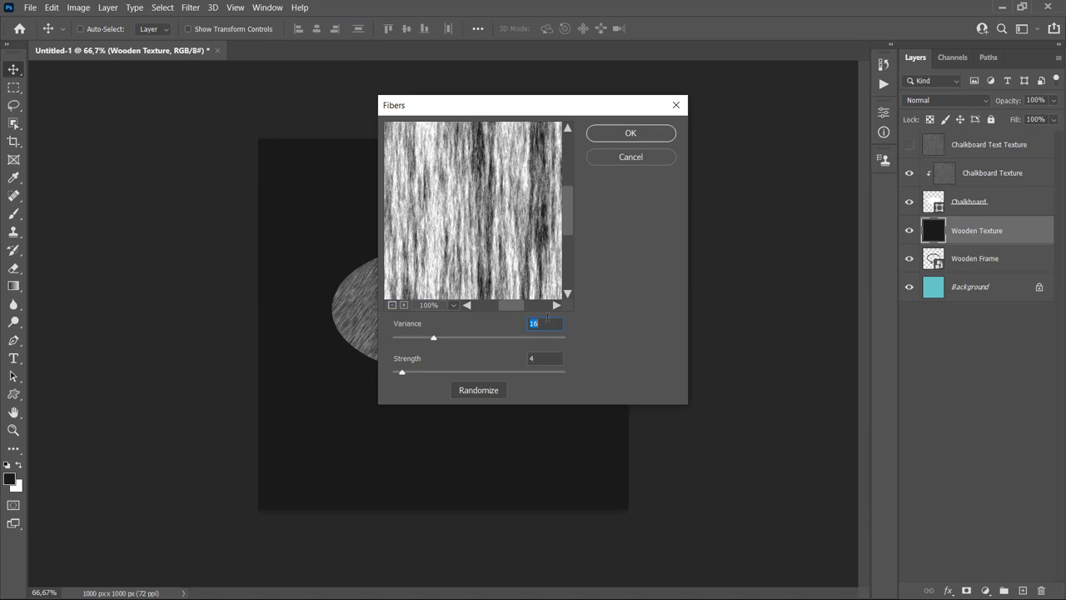
text(22)
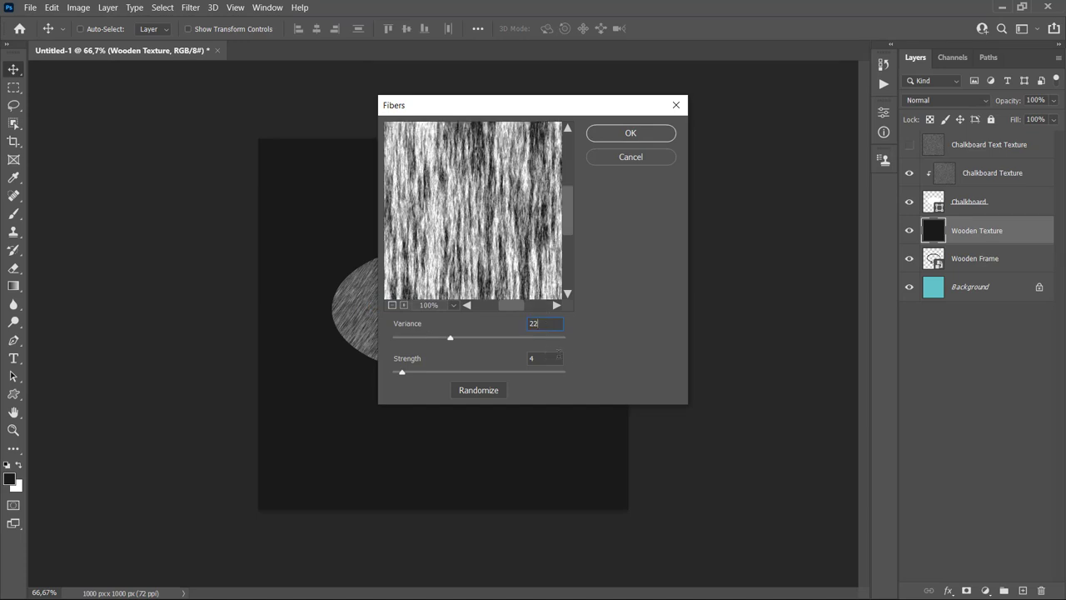
click(635, 136)
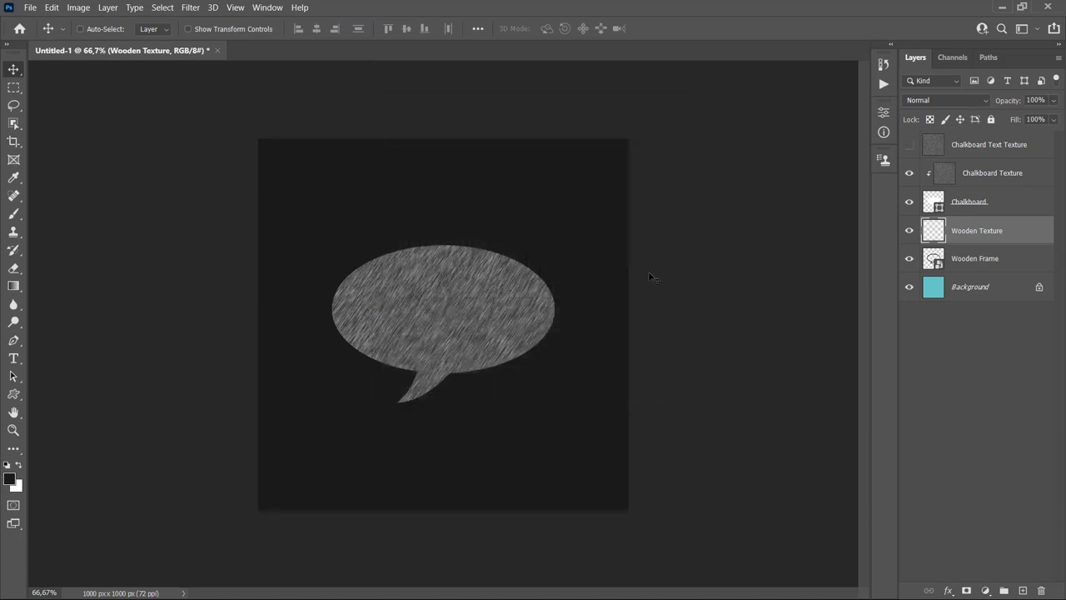
Step: Clip Wooden Texture to Wooden Frame and move both layers to the top of the stack
right_click(1018, 227)
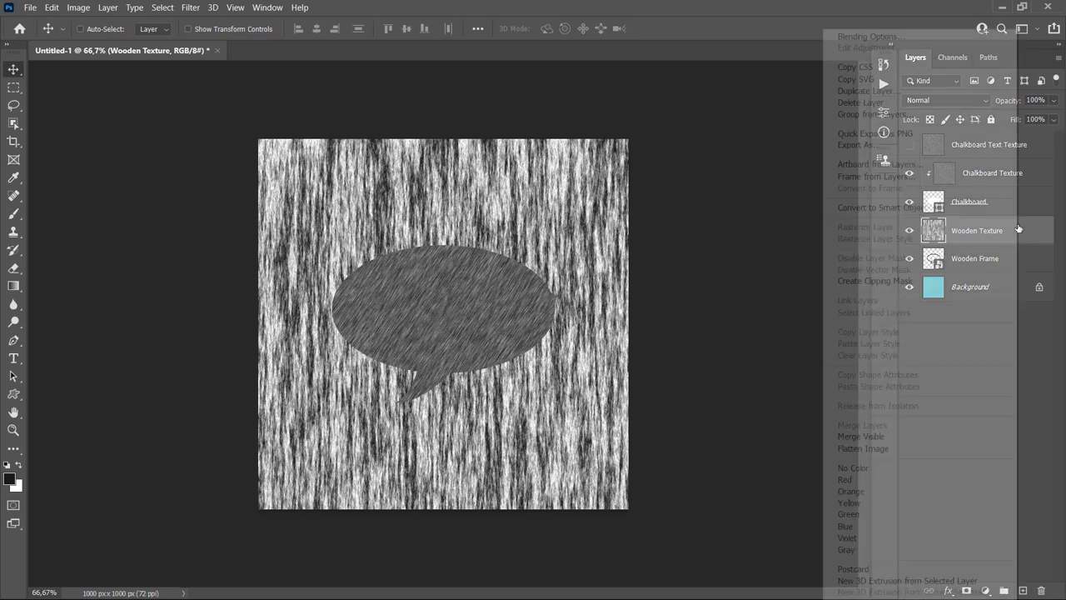
click(874, 284)
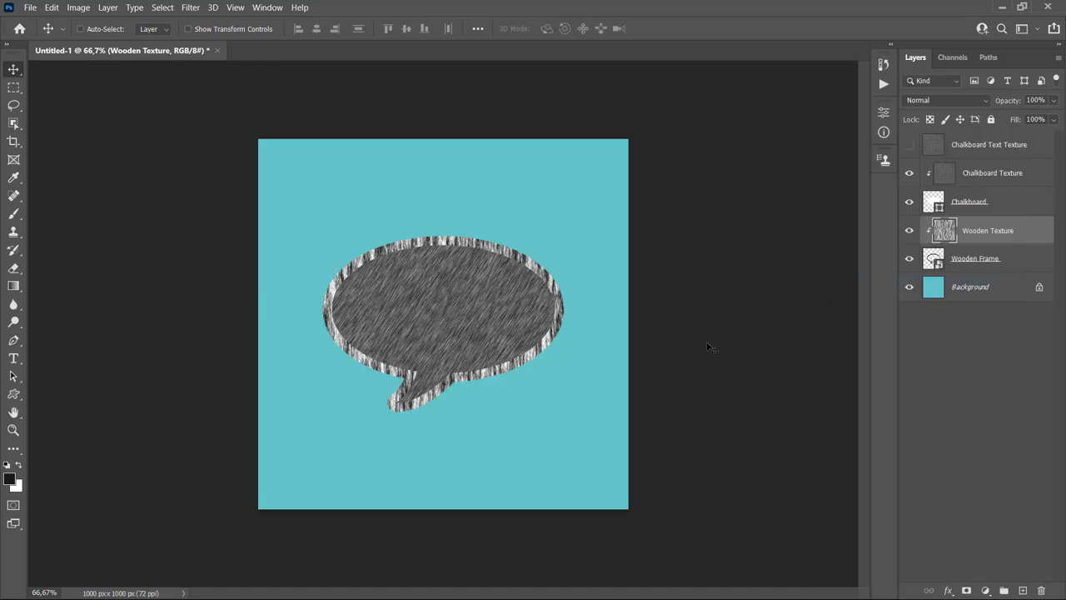
click(1012, 267)
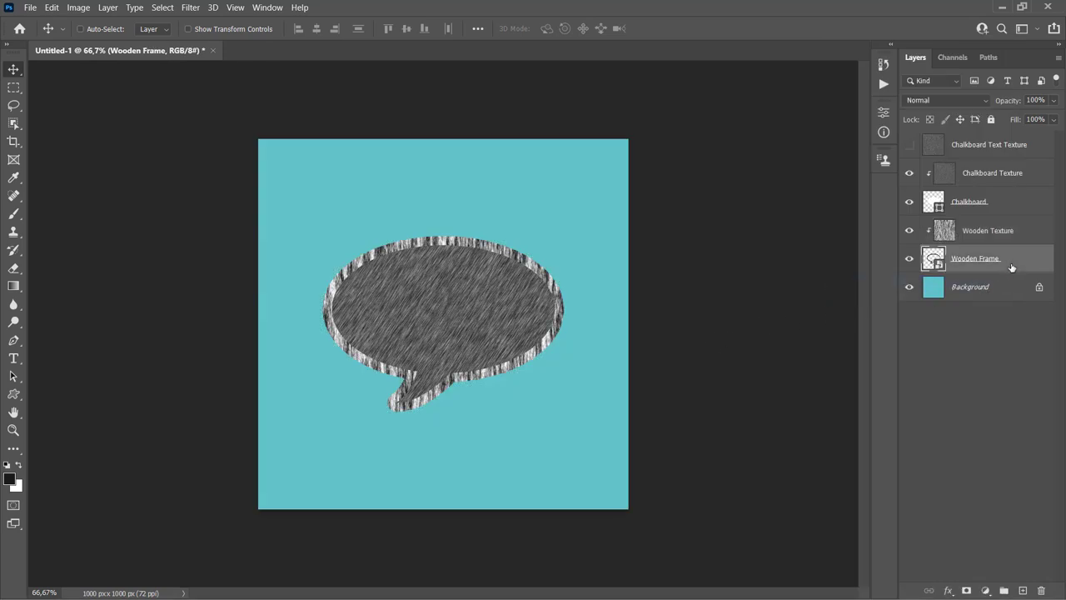
ctrl+click(1024, 234)
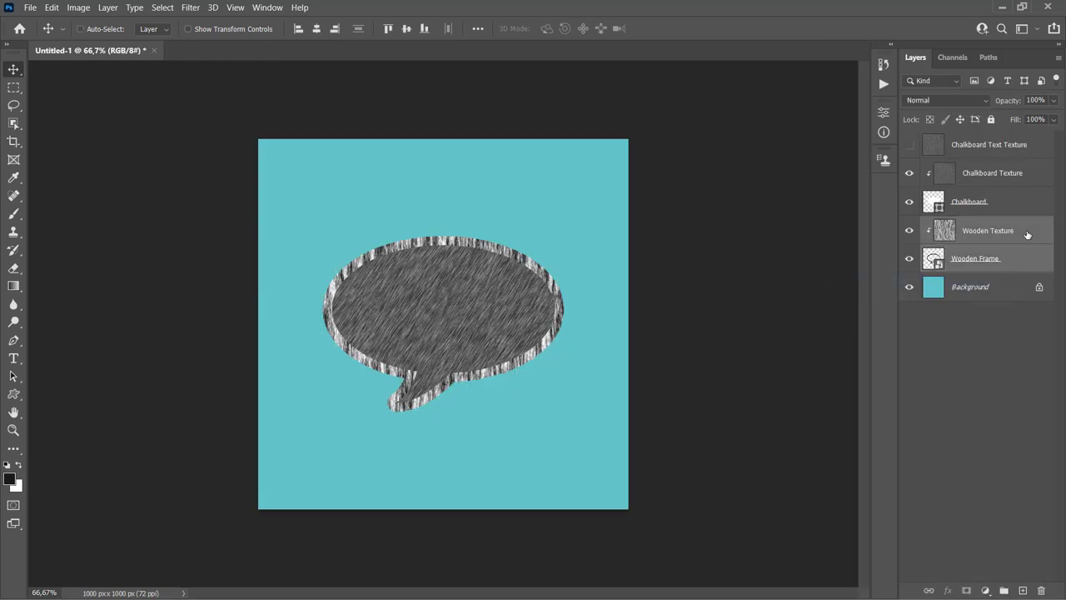
drag(1027, 234, 988, 147)
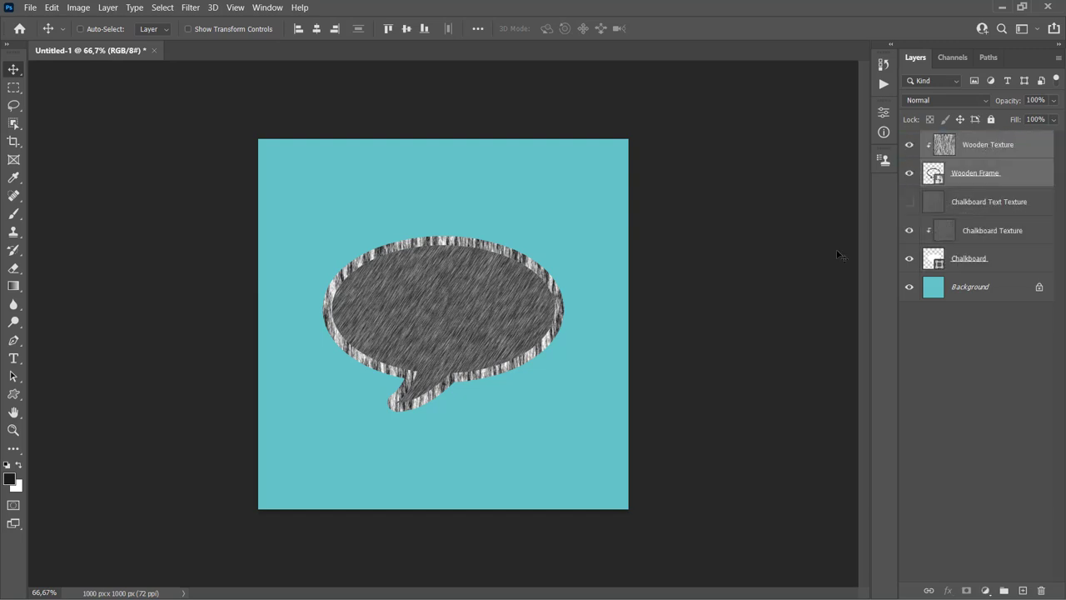
click(1023, 184)
Step: Open Wooden Frame's Blending Options and enable a black Drop Shadow
right_click(1023, 183)
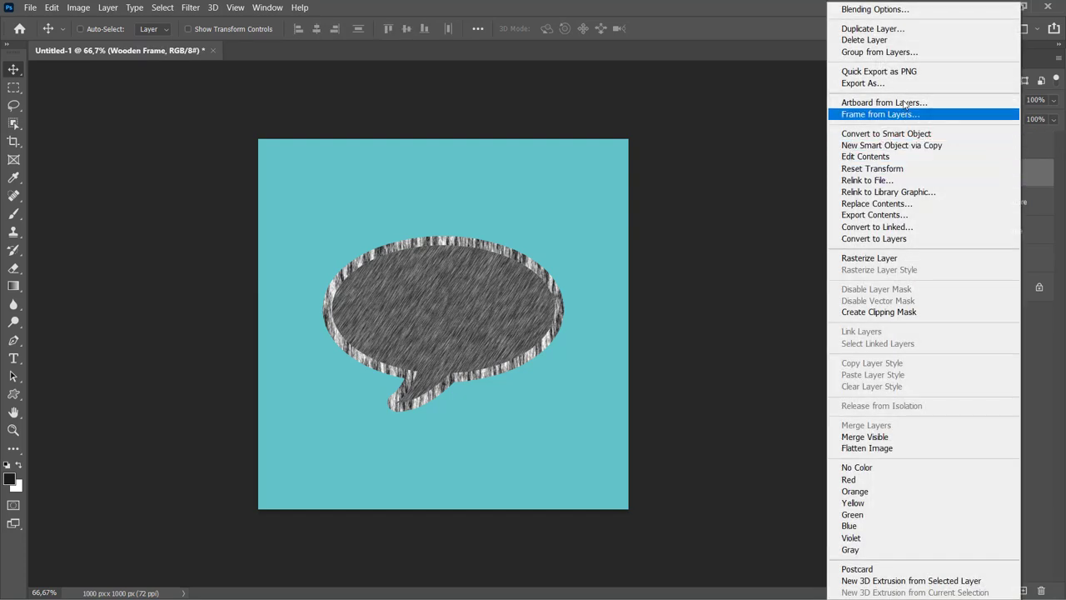
click(872, 12)
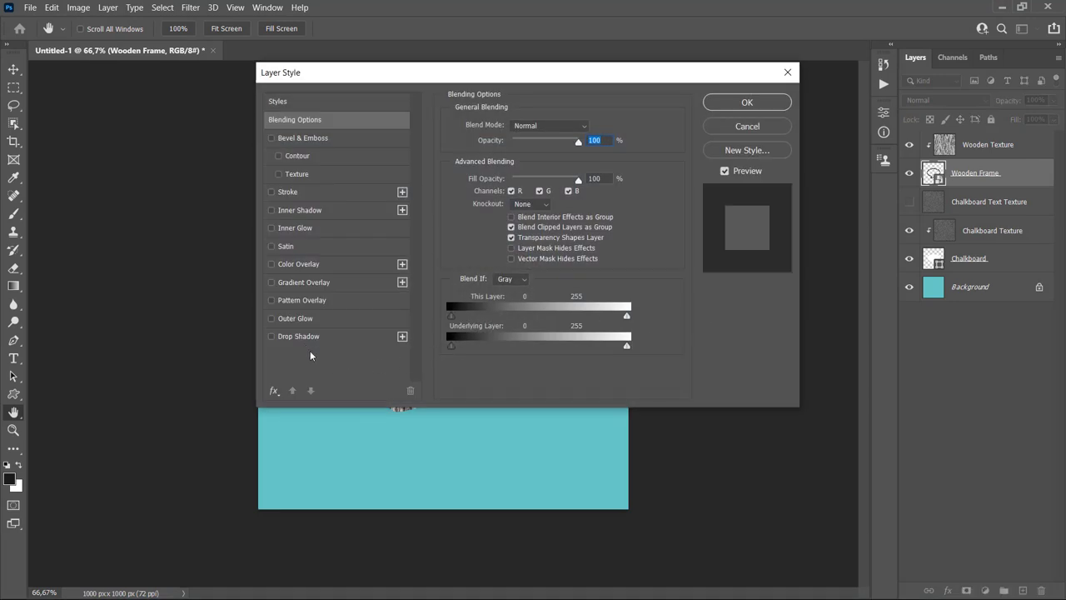
click(298, 337)
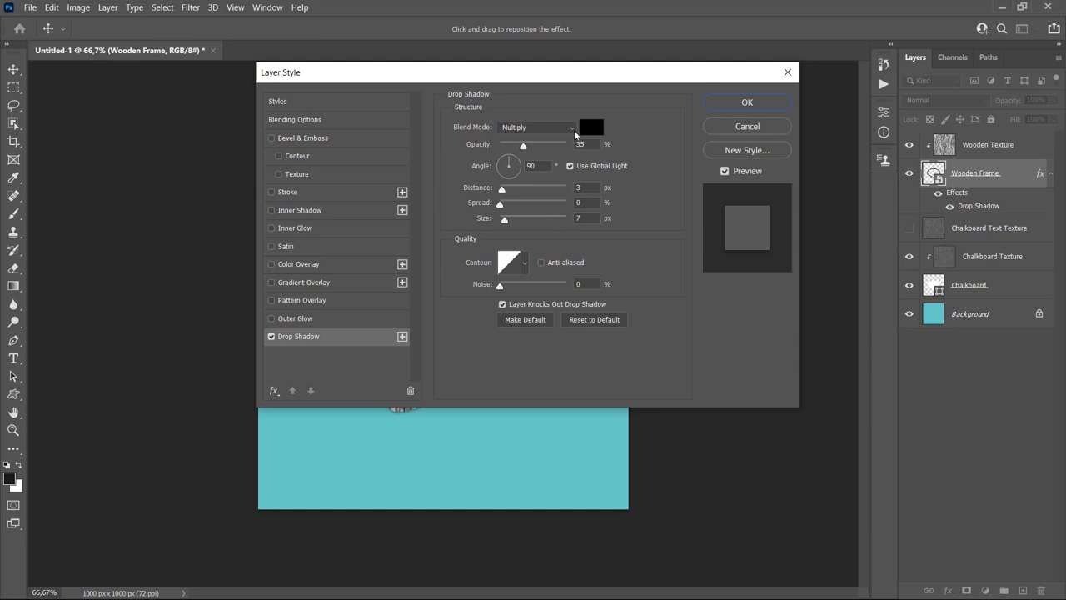
click(592, 127)
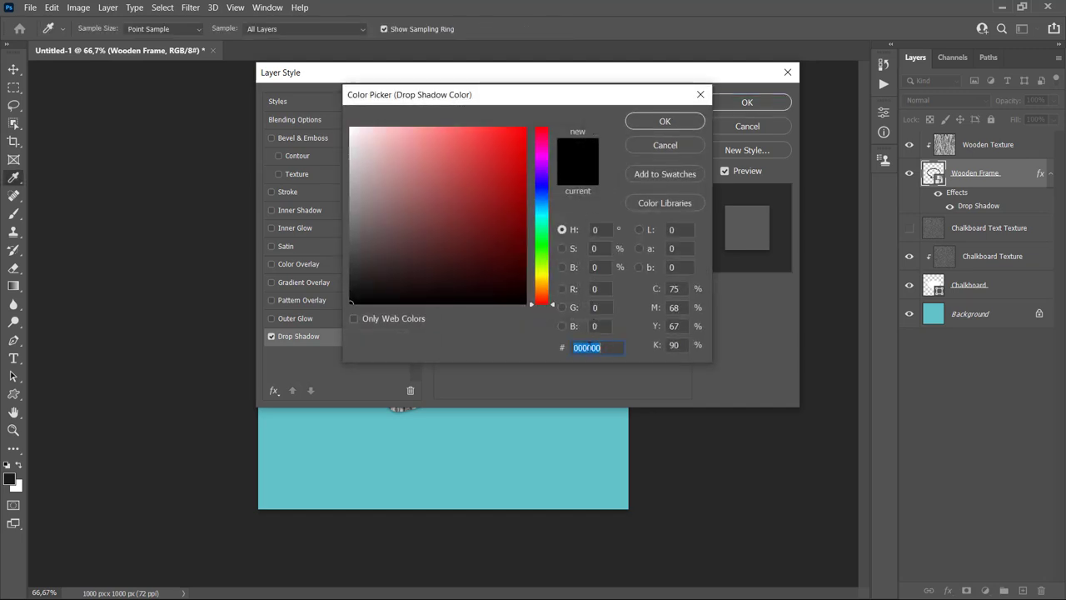
click(654, 122)
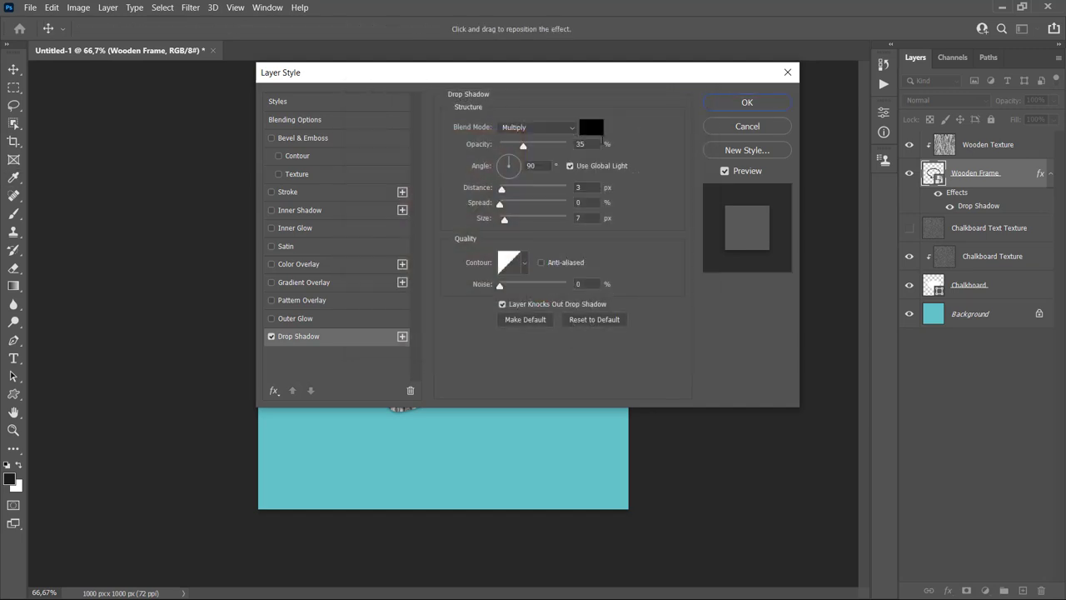
Step: Set the drop shadow to 36% opacity, 120° angle, 15 px distance and 8 px size
click(592, 143)
key(Up)
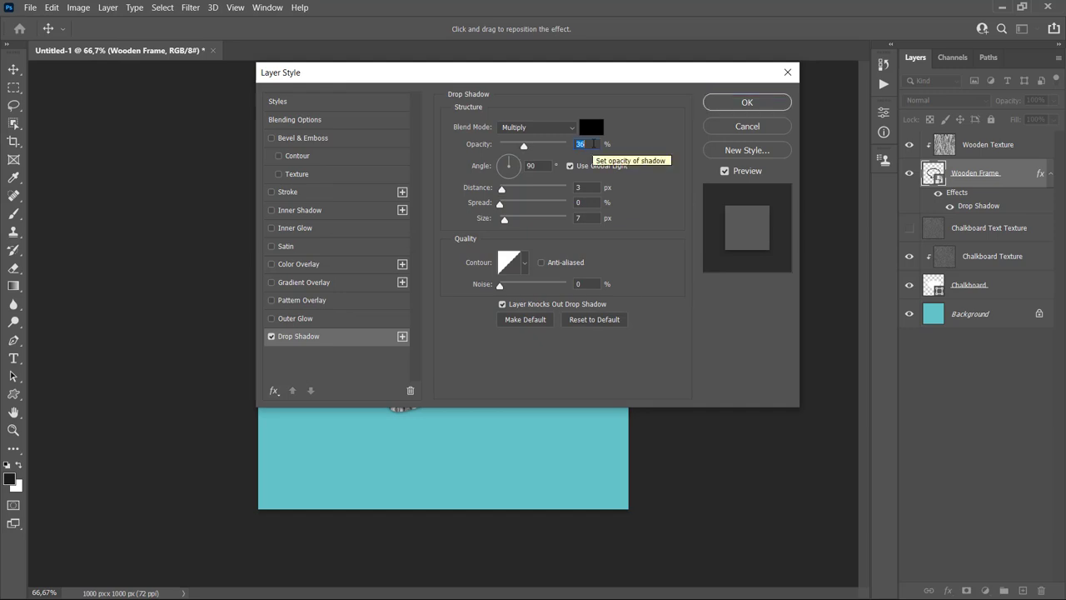
double_click(526, 165)
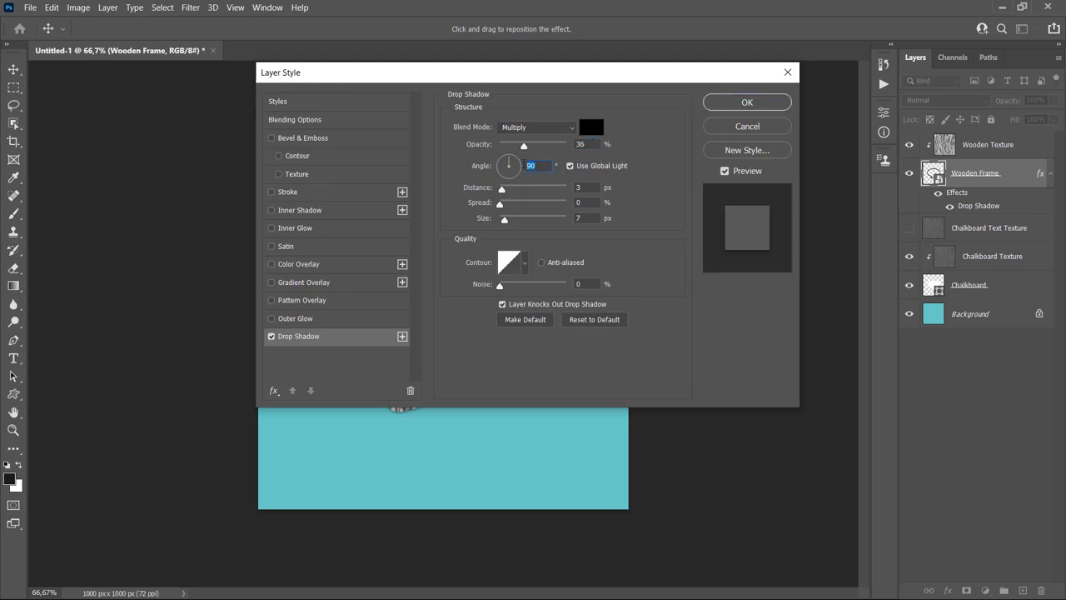
text(120)
double_click(582, 187)
text(15)
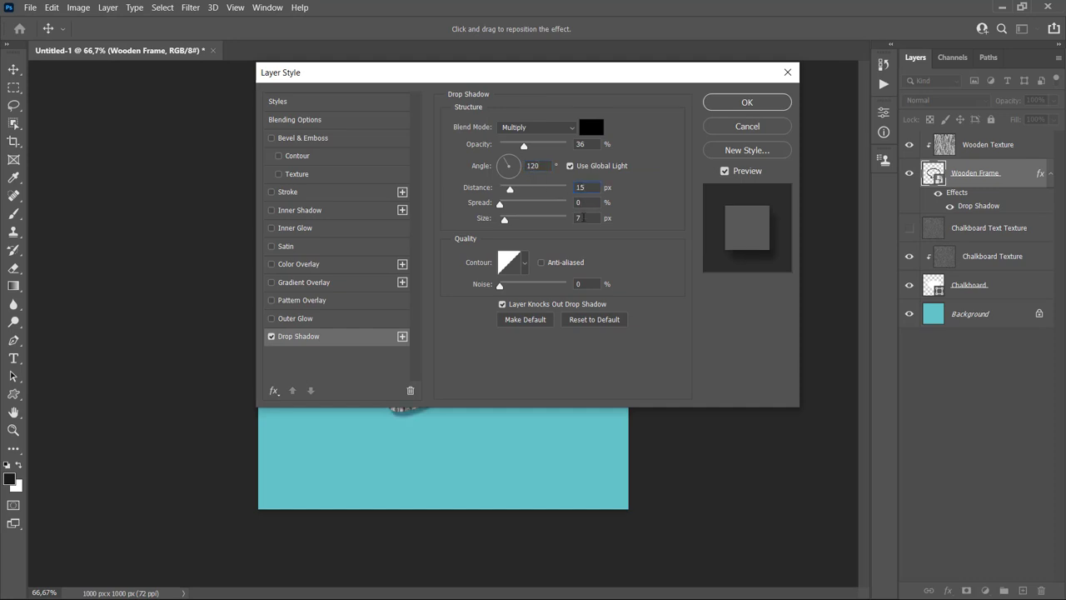
double_click(574, 218)
key(Up)
Step: Enable a black Inner Shadow: 38% opacity, local −82° angle, 5 px distance, 5 px size
click(310, 212)
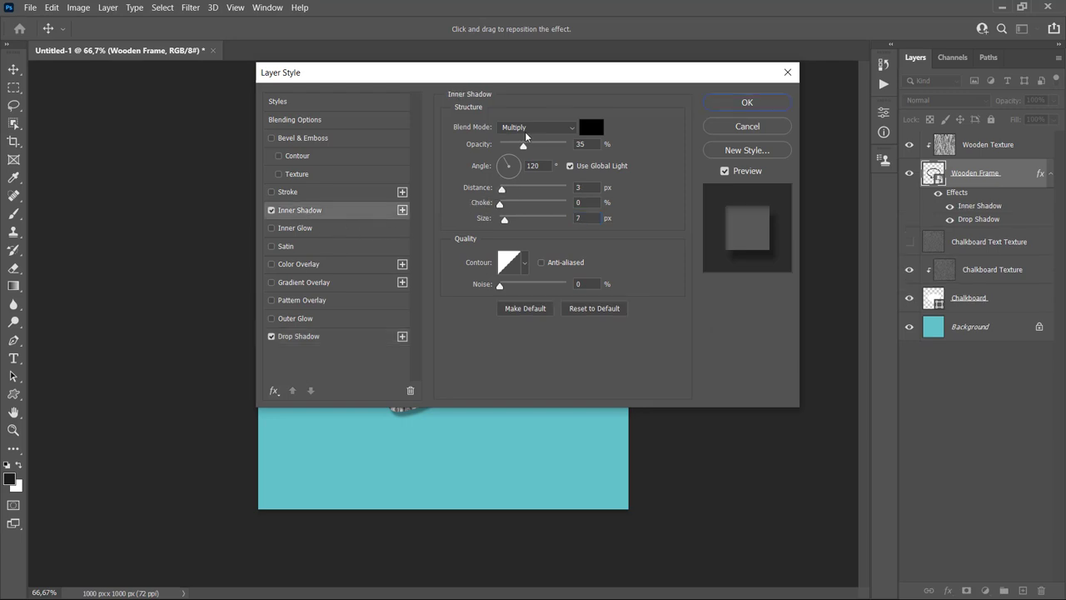
click(585, 131)
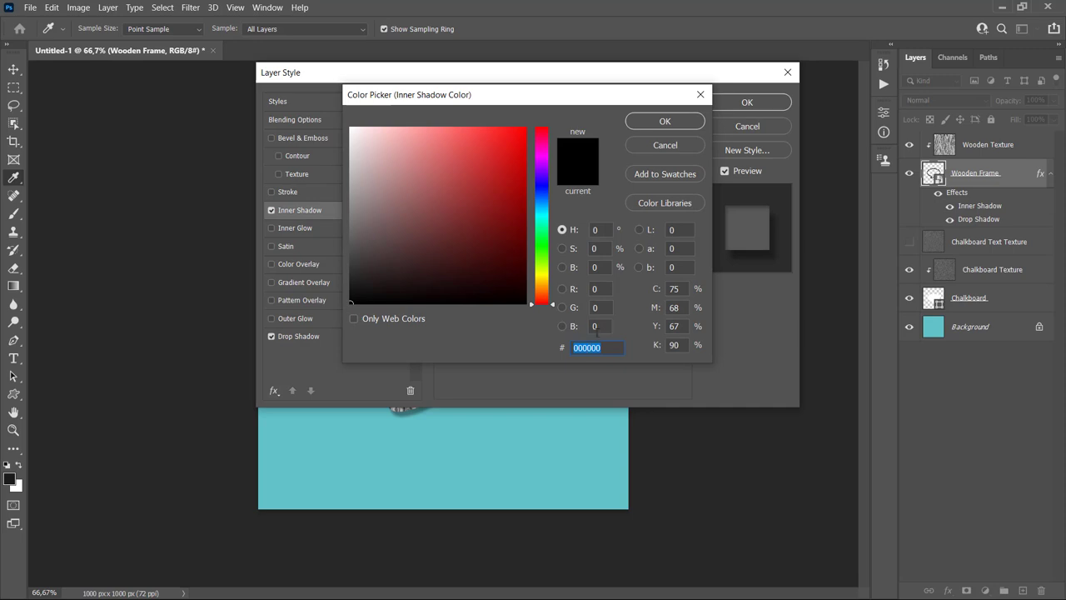
click(664, 121)
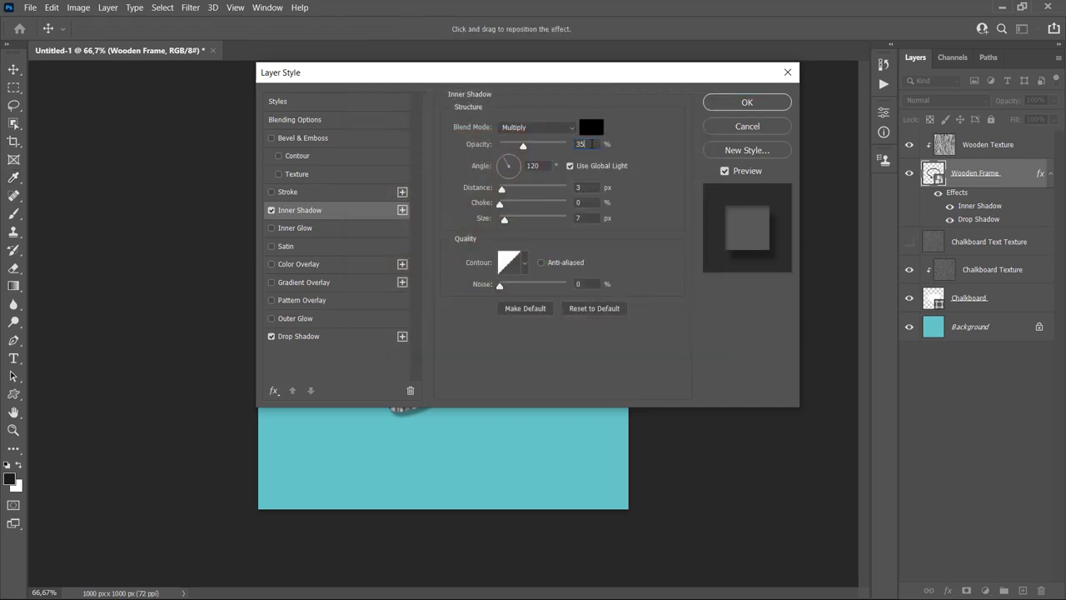
key(Up)
key(Up)
key(Up)
click(570, 166)
click(533, 166)
key(shift+Down)
key(shift+Down)
key(shift+Down)
text(-90)
double_click(578, 187)
text(5)
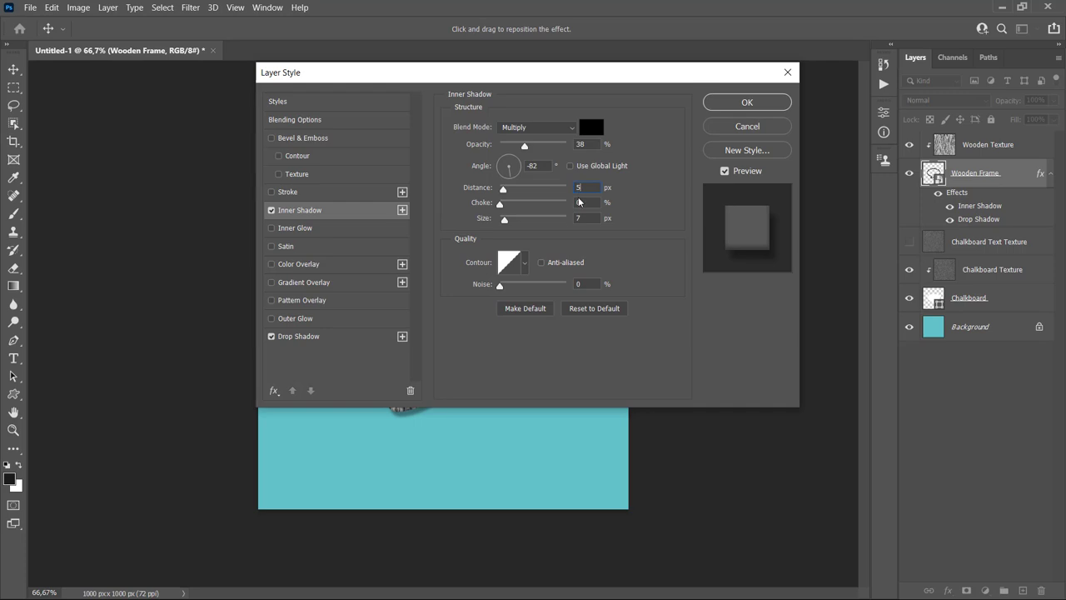
key(Tab)
key(Tab)
key(Down)
key(Down)
Step: Enable Bevel & Emboss with 1000% depth and 5 px size
click(322, 140)
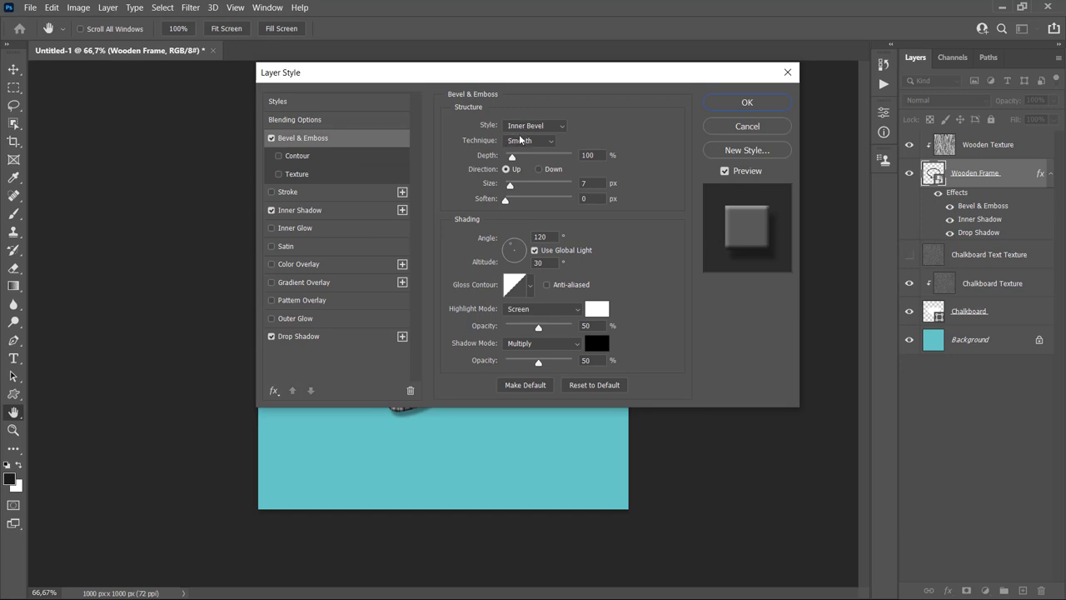
click(596, 155)
text(0)
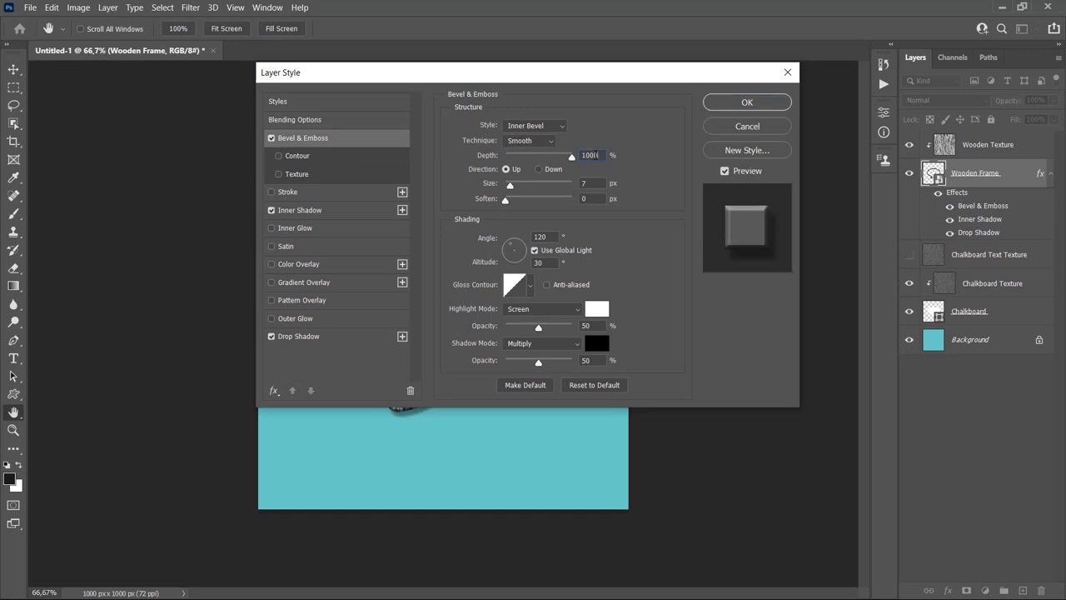
click(512, 169)
double_click(585, 183)
text(5)
Step: Give the bevel a local 30° angle, 48° altitude, 46% highlight and 29% shadow opacity
click(534, 252)
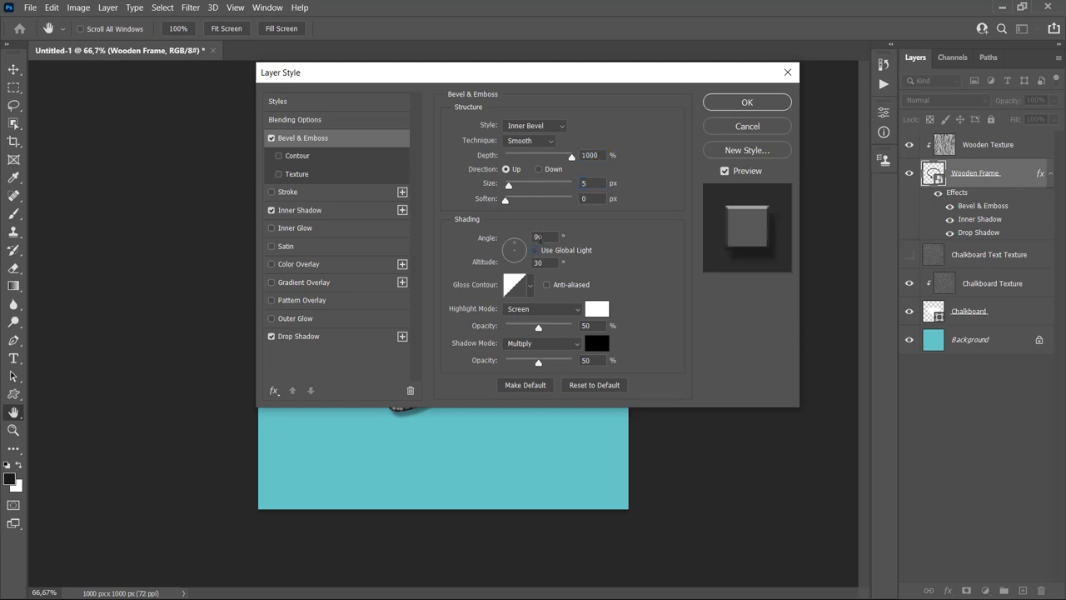
text(30)
text(48)
double_click(585, 325)
text(46)
key(Tab)
key(shift+Down)
key(shift+Down)
key(Down)
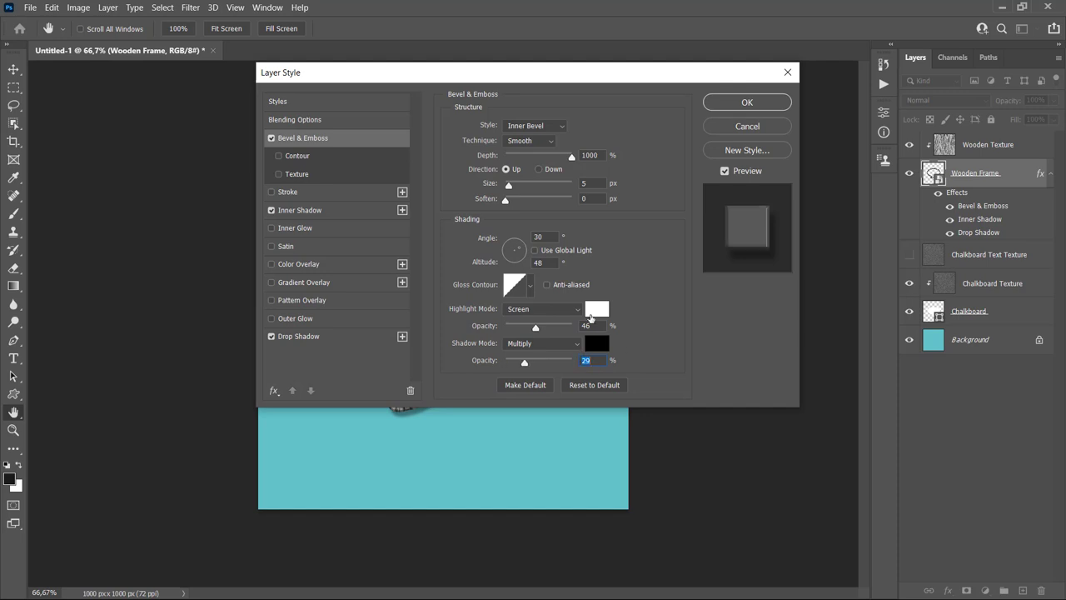
Step: Add an orange c86800 Color Overlay at 63% to the Wooden Frame and apply the style
click(301, 264)
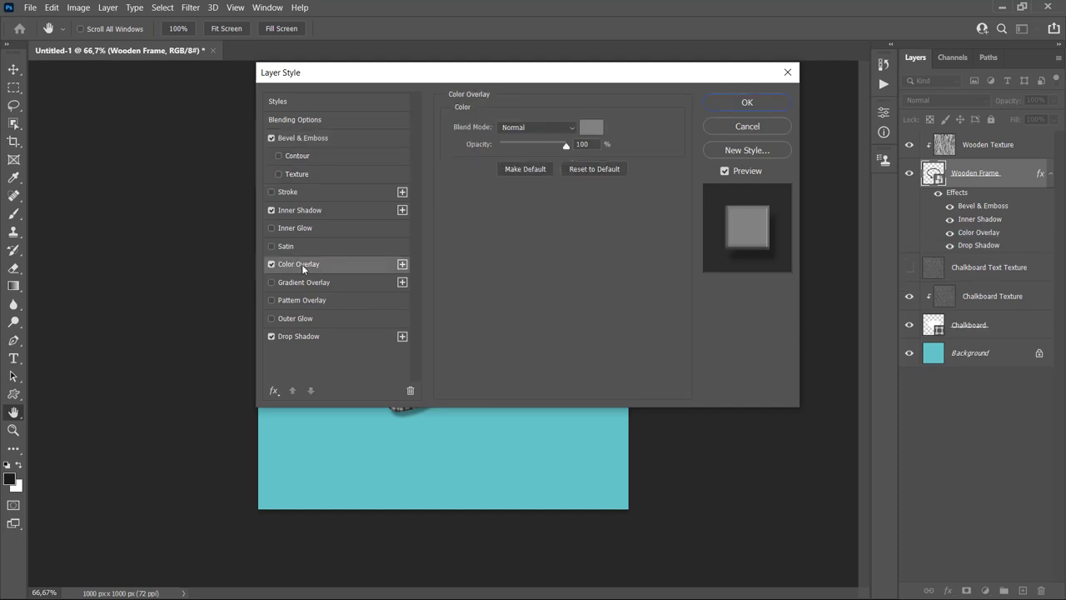
click(591, 127)
text(c86800)
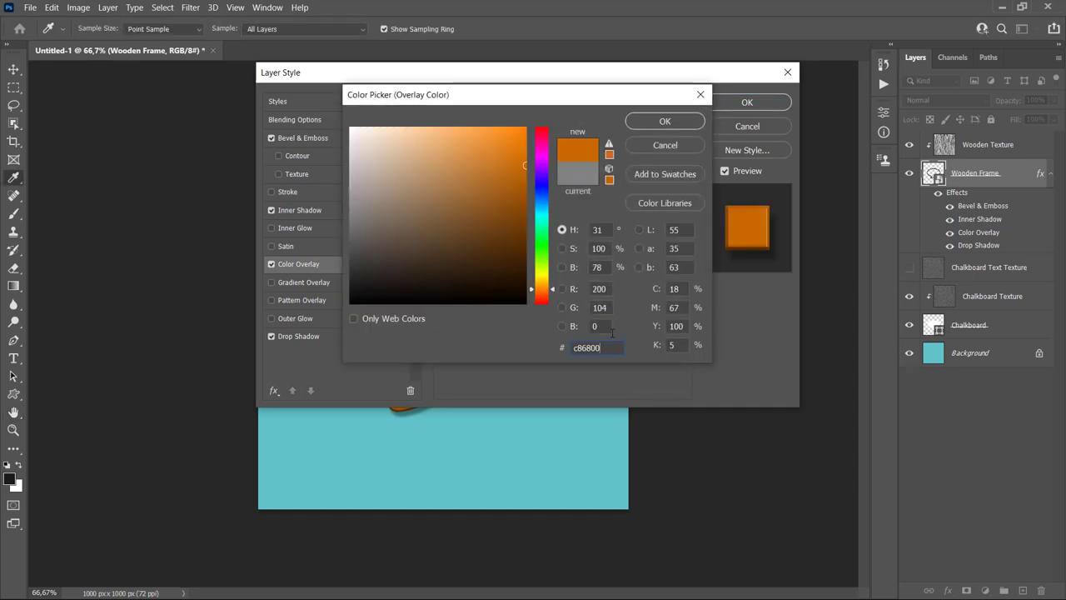
click(665, 121)
text(63)
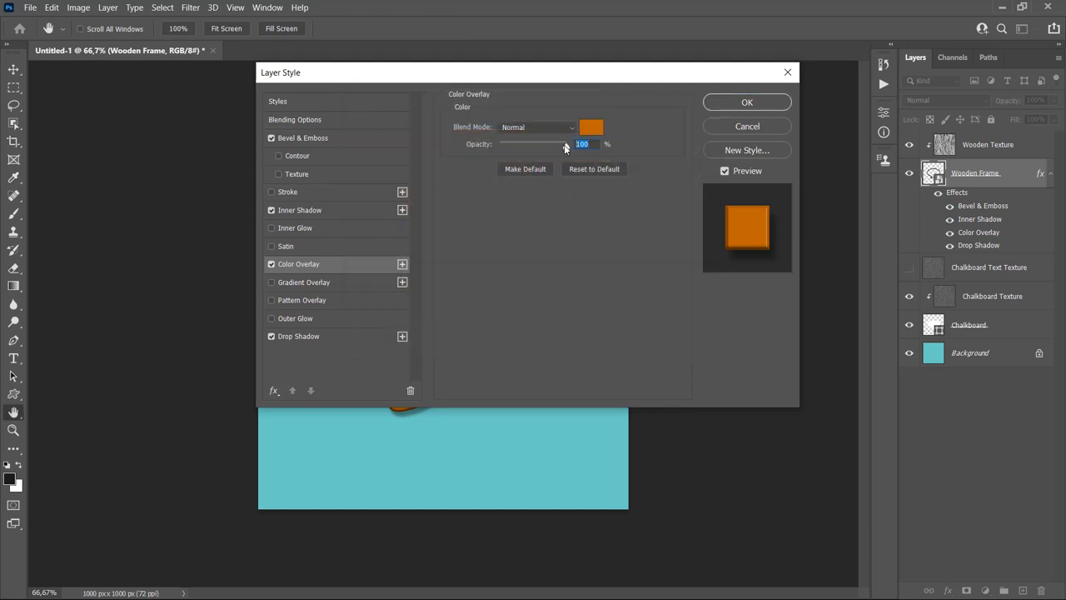
key(Return)
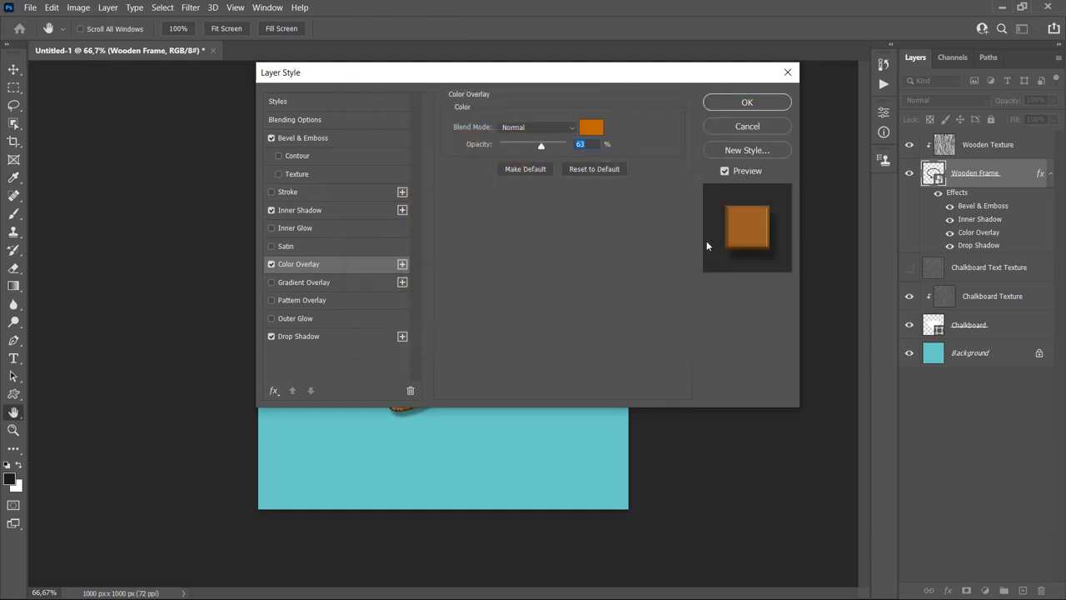
click(760, 103)
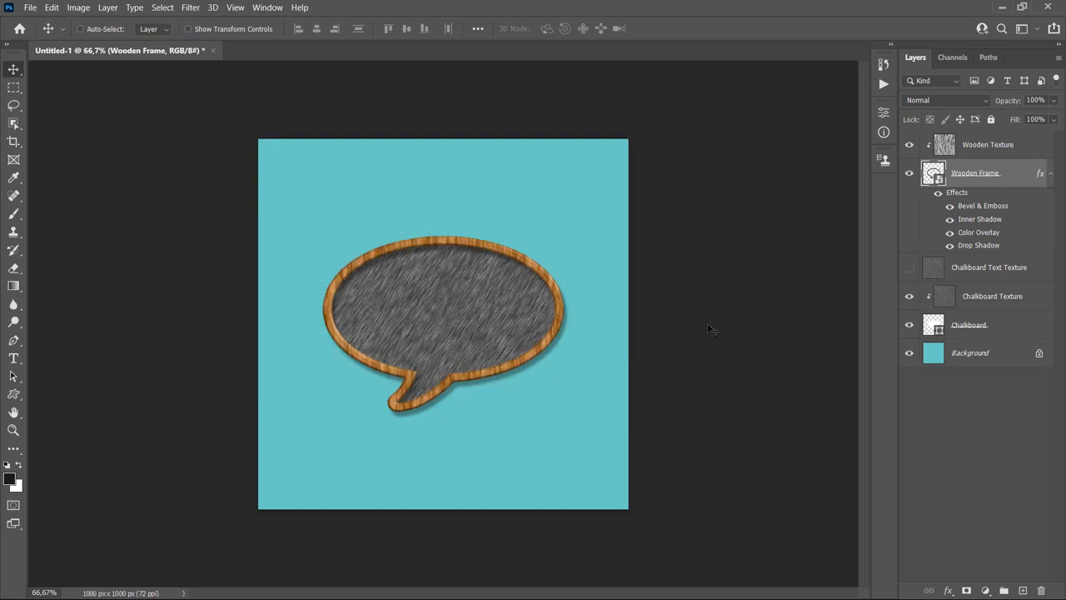
Step: Open the Chalkboard's Blending Options and enable a black Drop Shadow
right_click(1010, 325)
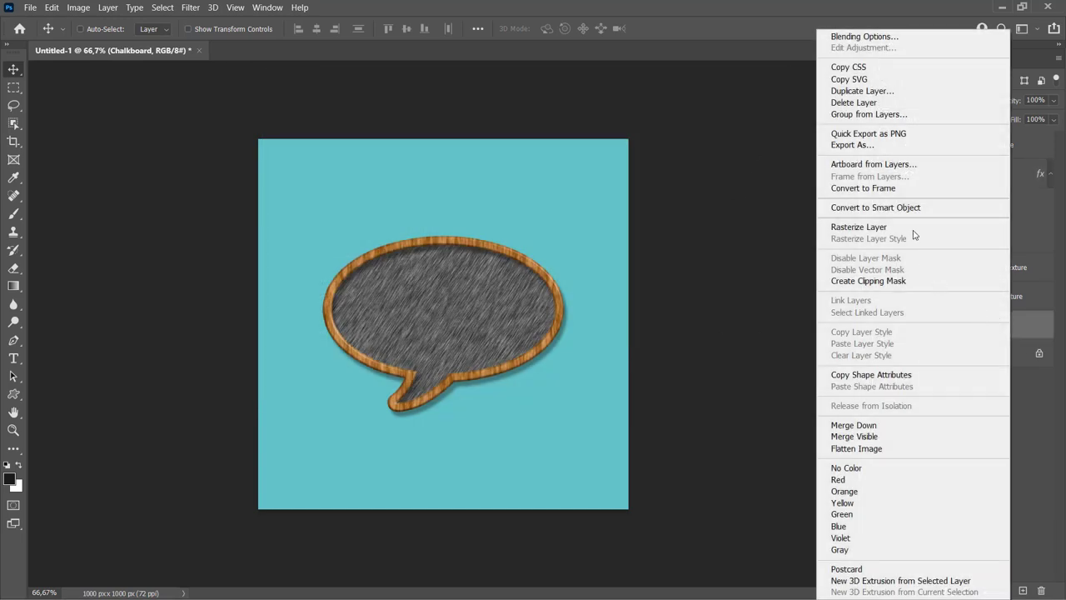
click(862, 38)
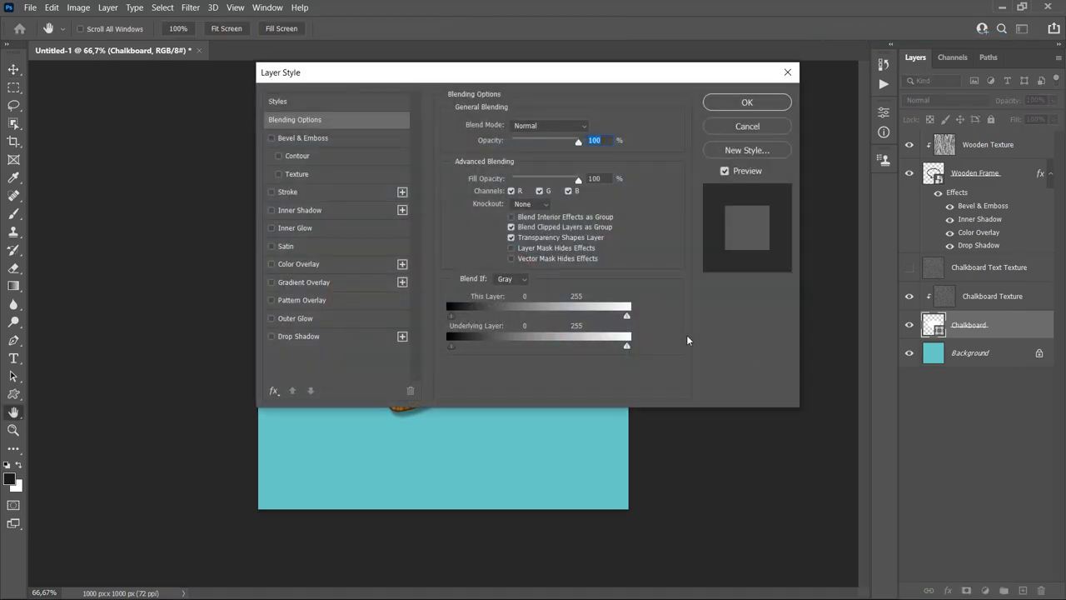
click(300, 337)
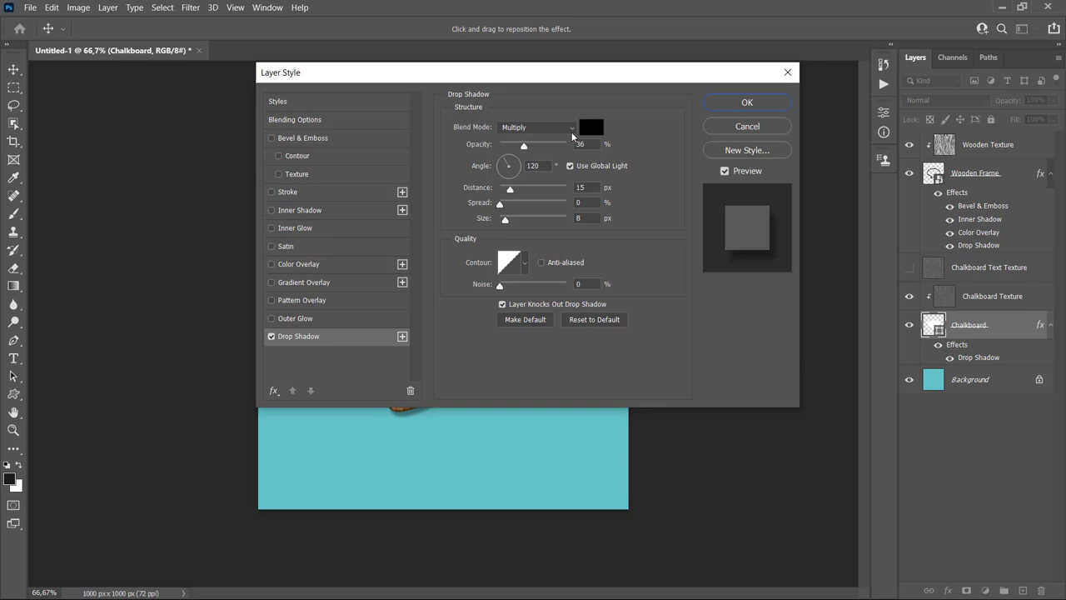
click(592, 126)
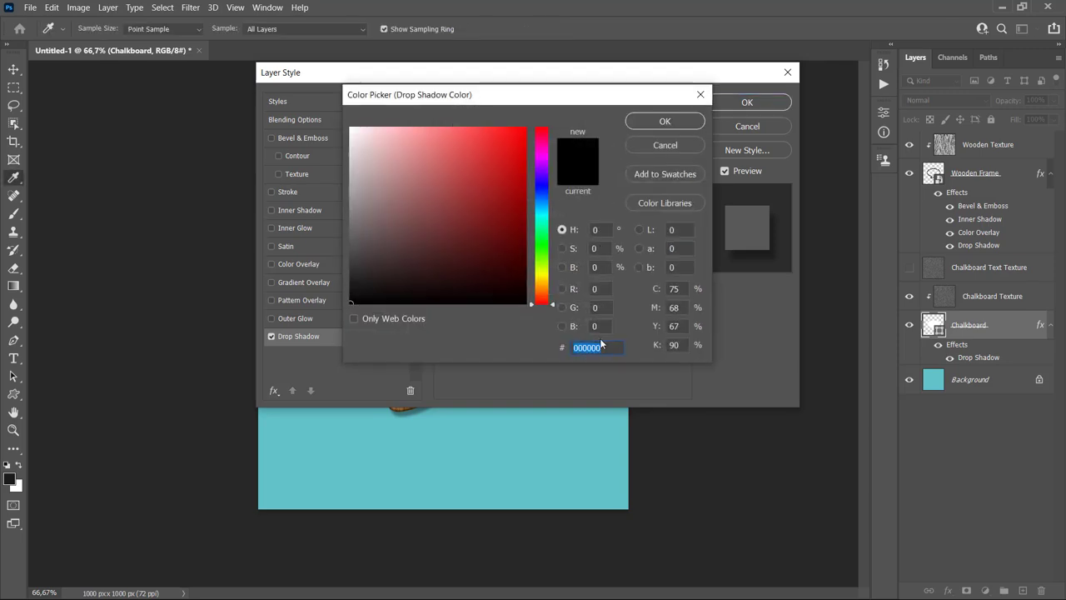
click(654, 123)
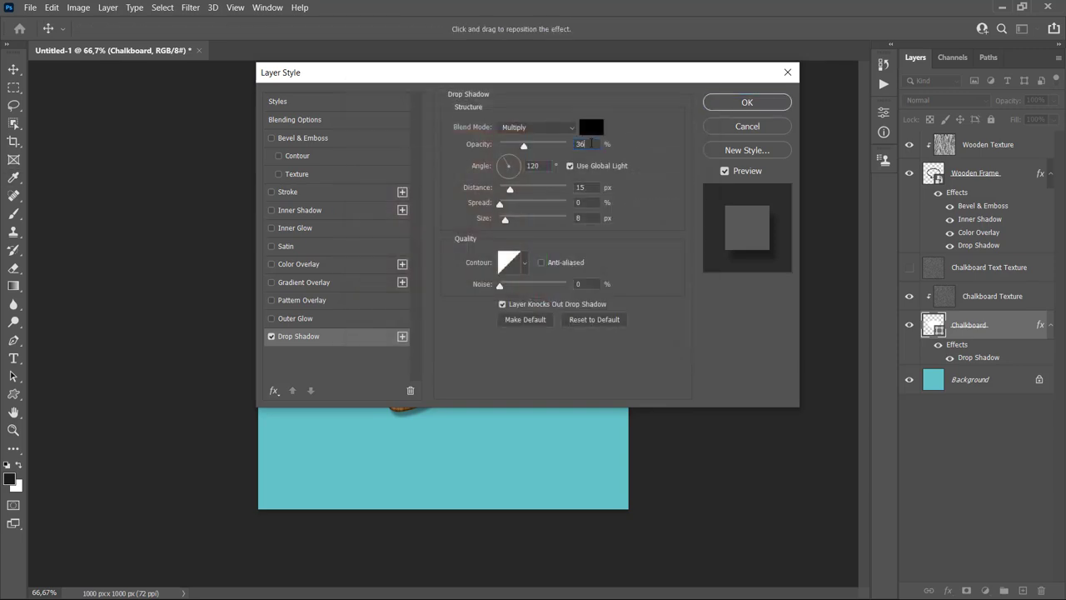
Step: Set the drop shadow to 77% opacity, 21 px distance, 47% spread and 27 px size
text(77)
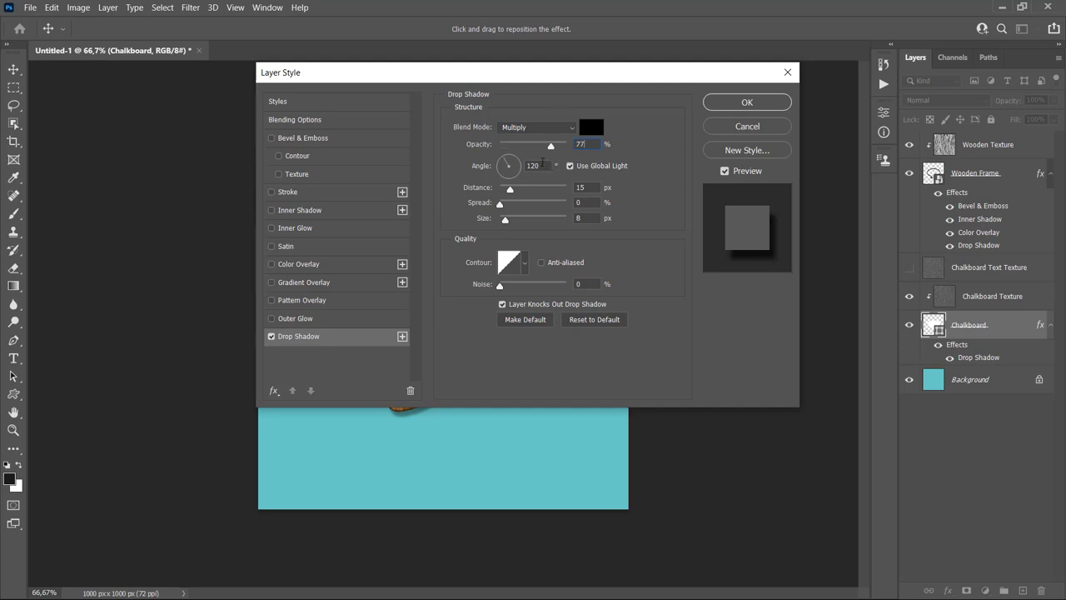
click(586, 187)
text(21)
key(Tab)
text(47)
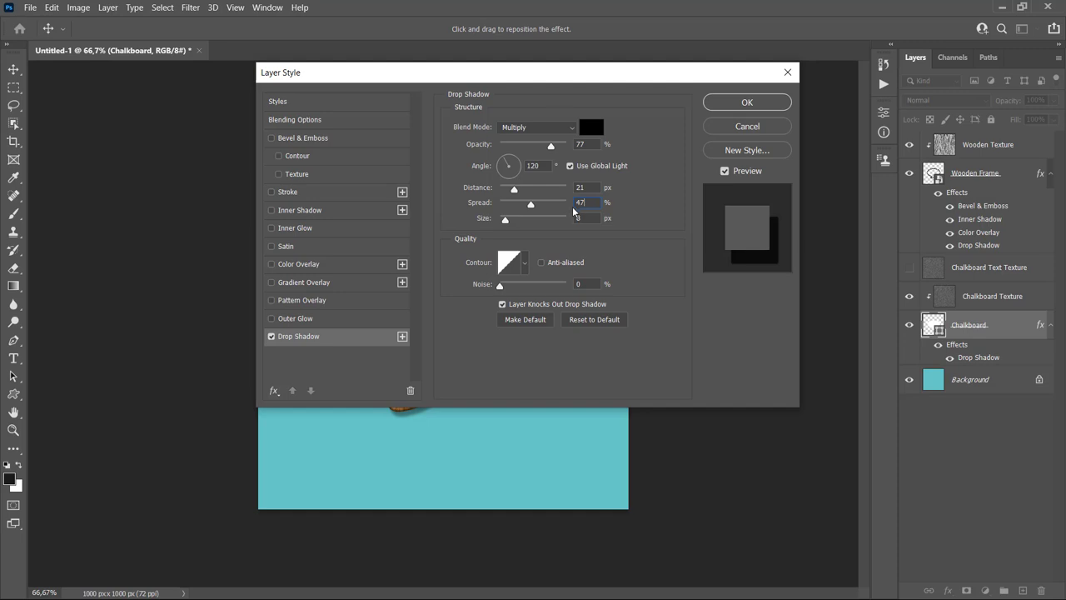
key(Tab)
text(27)
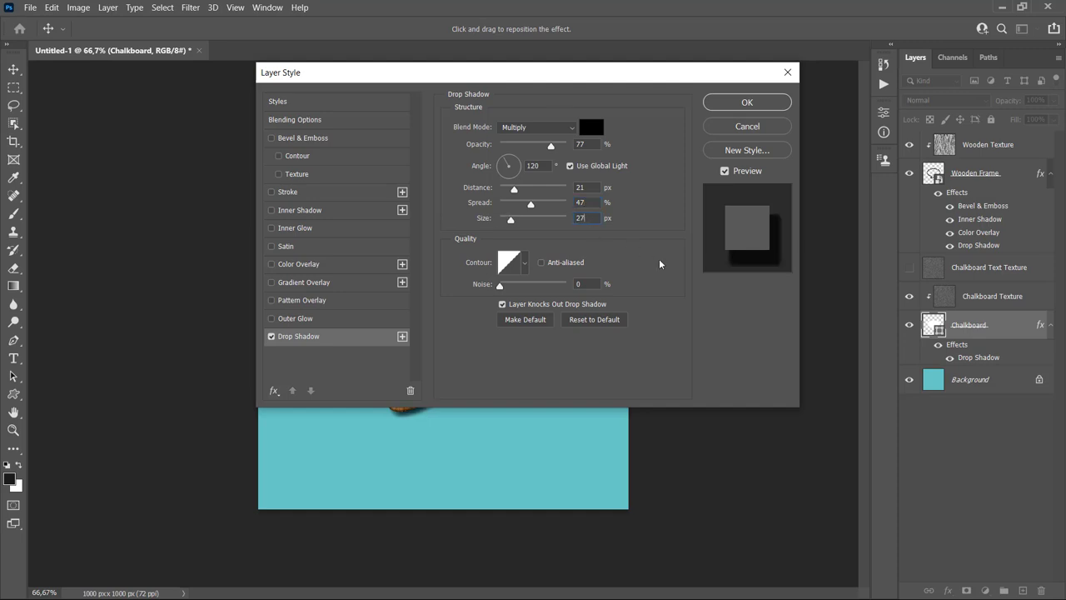
click(305, 213)
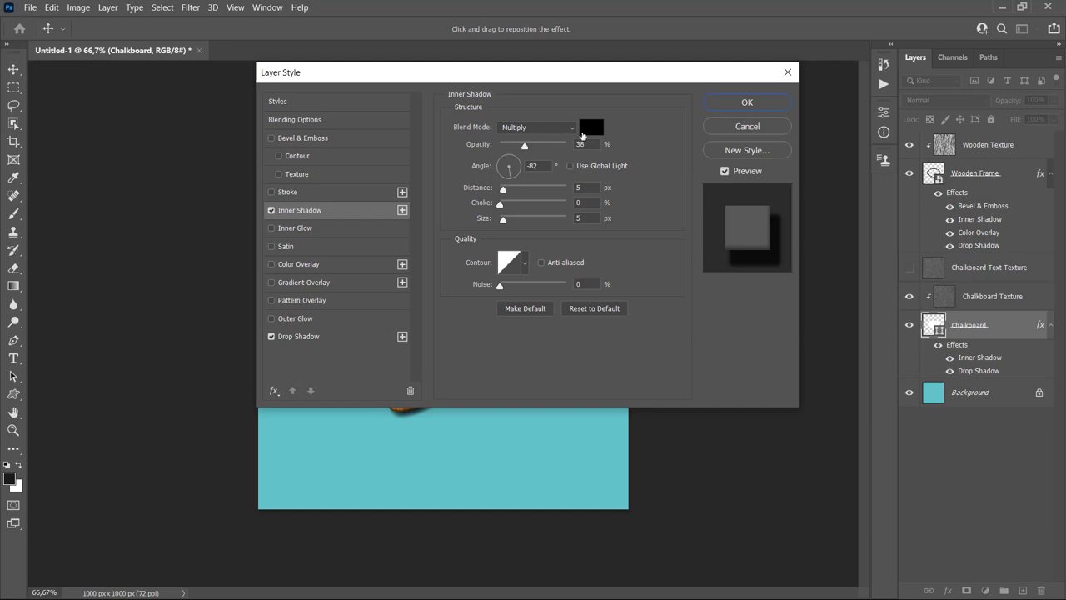
Step: Set the Chalkboard's inner shadow to 75% opacity, global light, 49 px size
click(587, 129)
text(75)
click(571, 165)
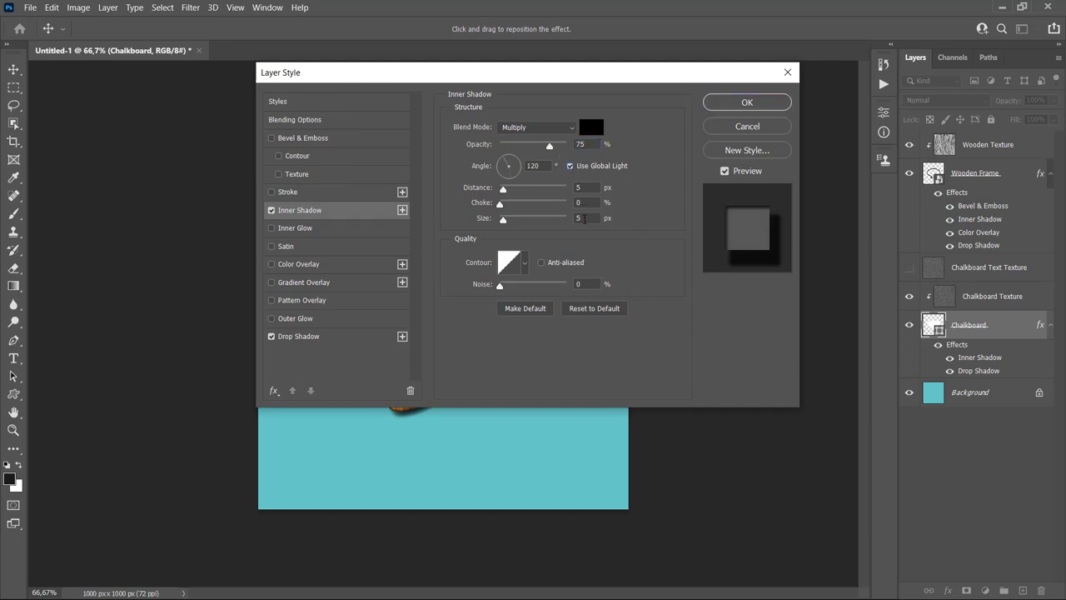
double_click(584, 217)
text(49)
key(Return)
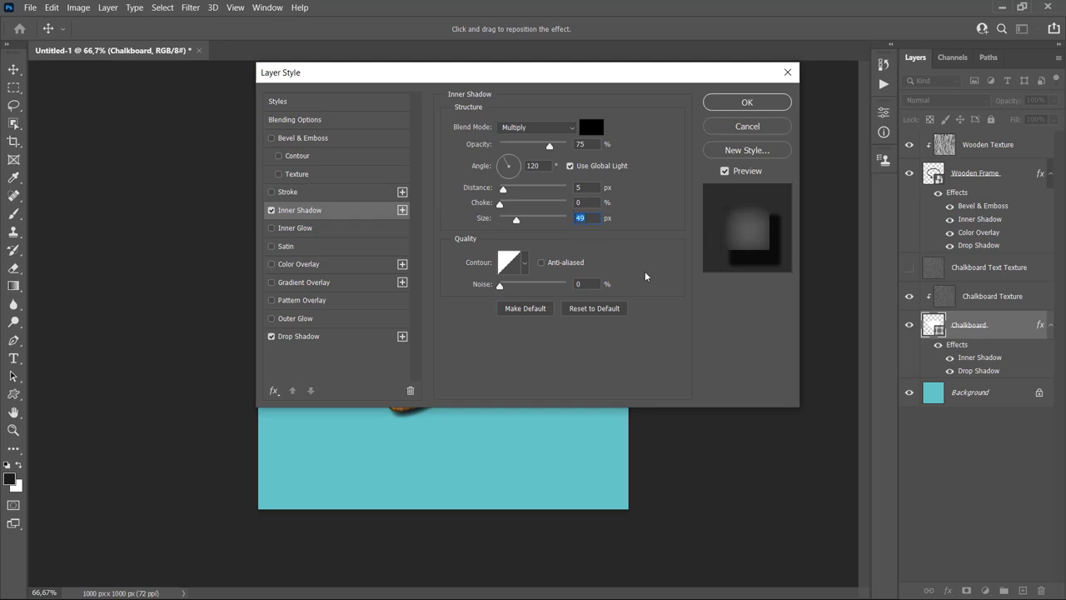
Step: Add a white Overlay Inner Glow at 75%, from the Center, 250 px size
click(297, 229)
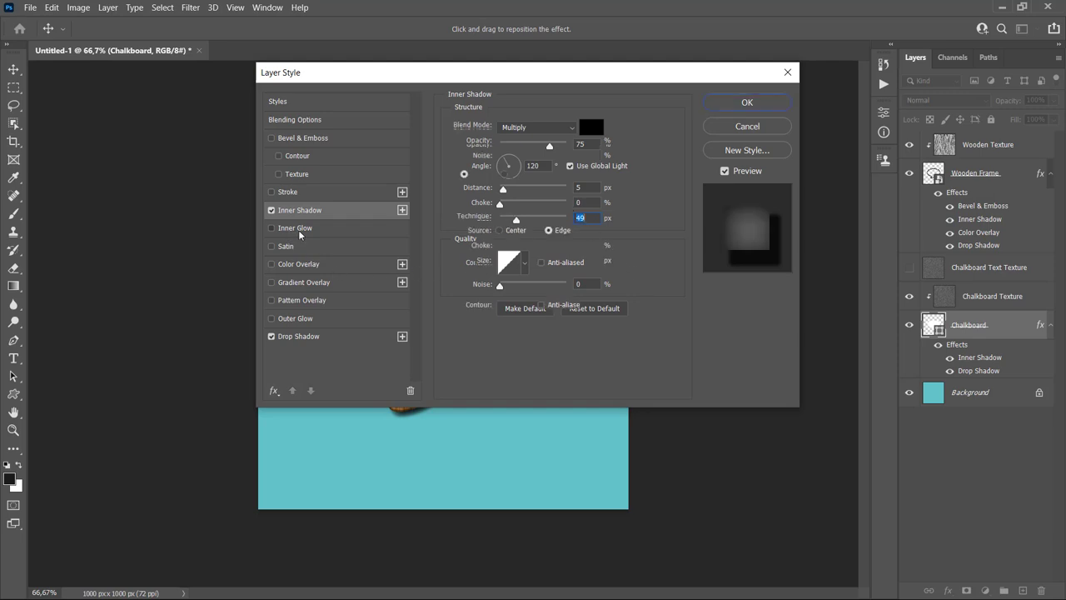
click(539, 128)
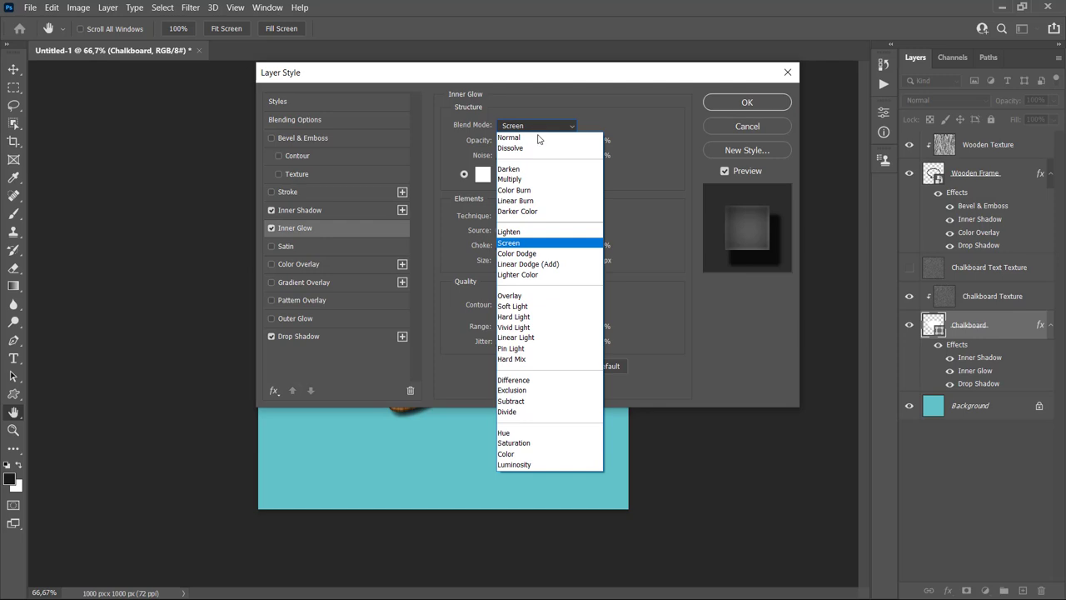
click(516, 297)
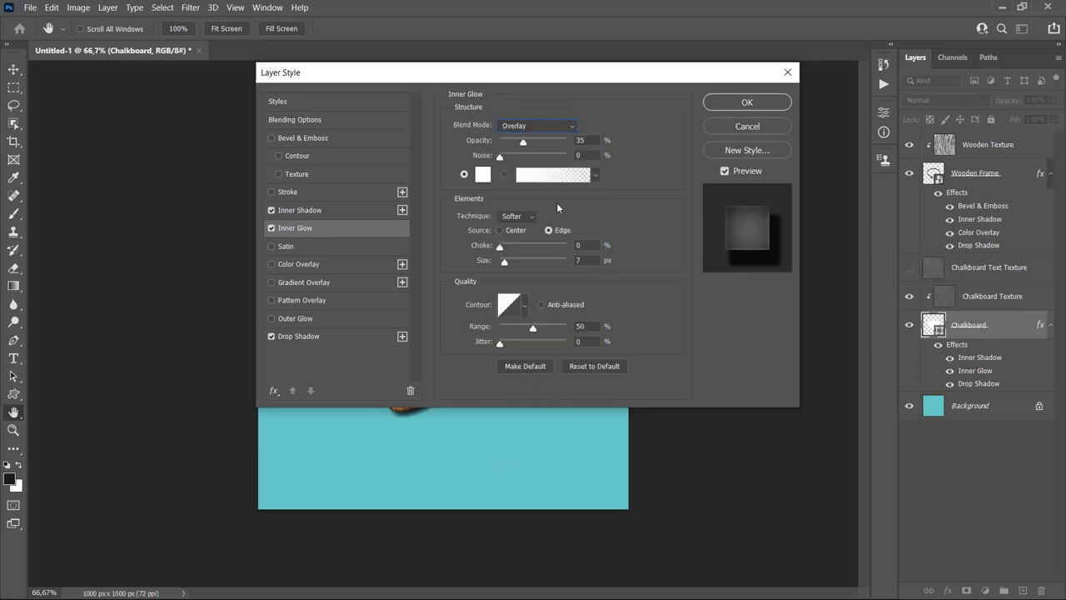
text(75)
click(483, 174)
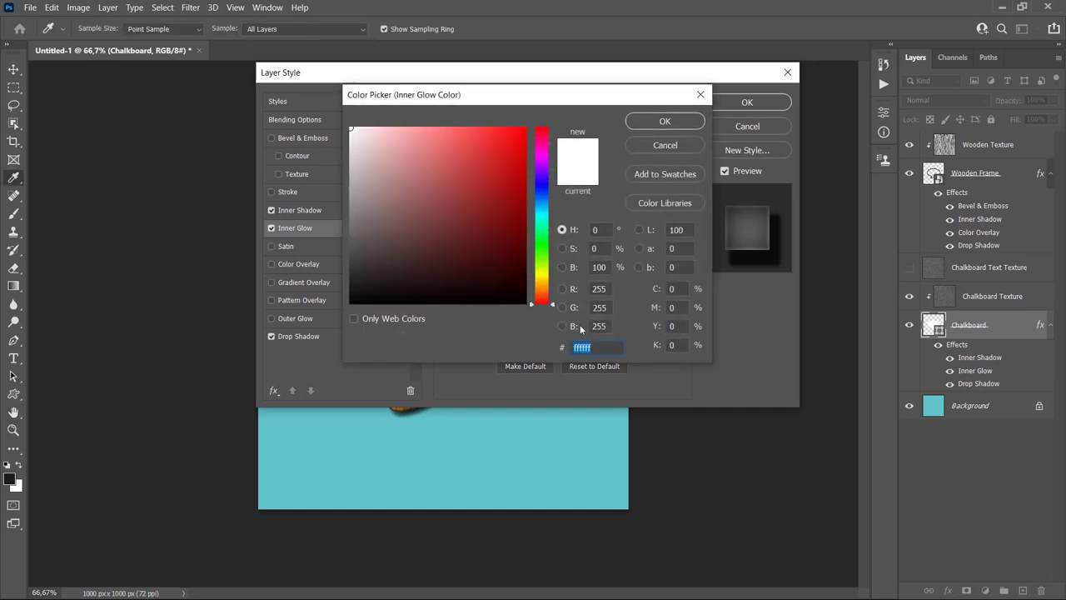
click(644, 121)
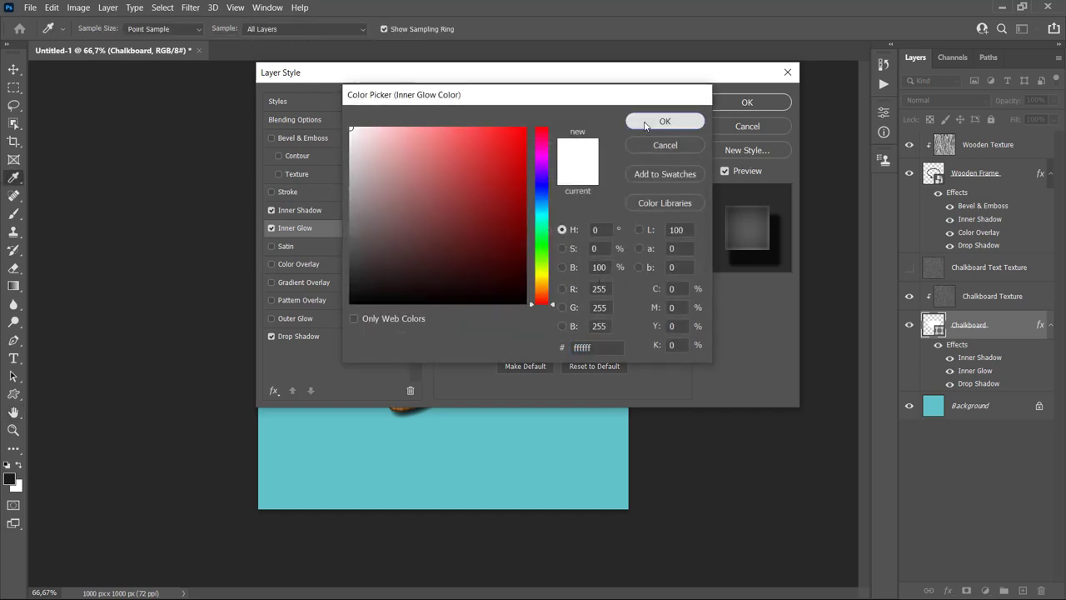
click(507, 232)
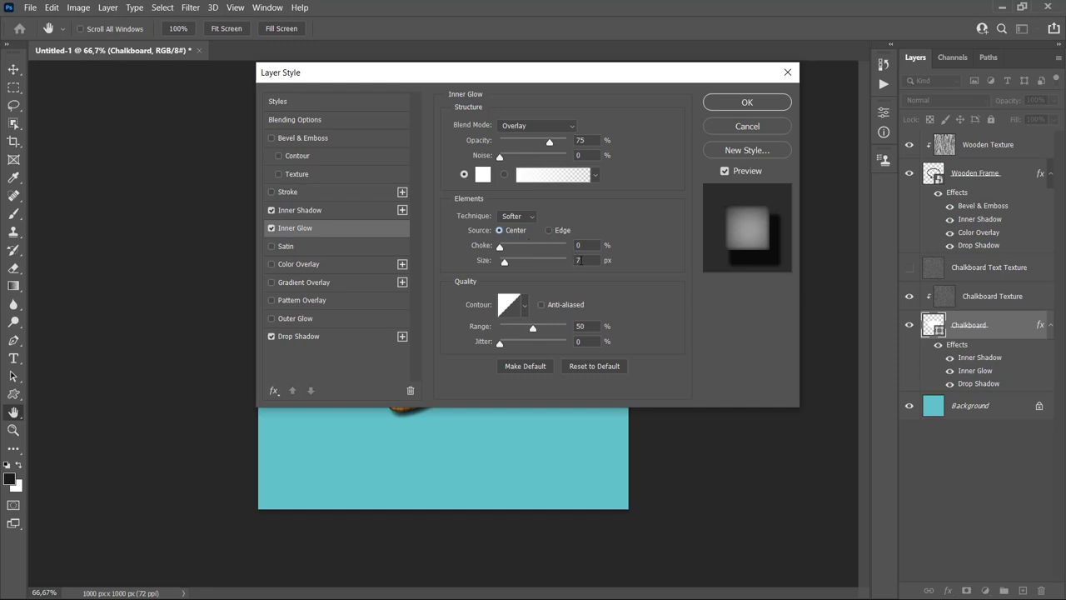
double_click(581, 260)
text(250)
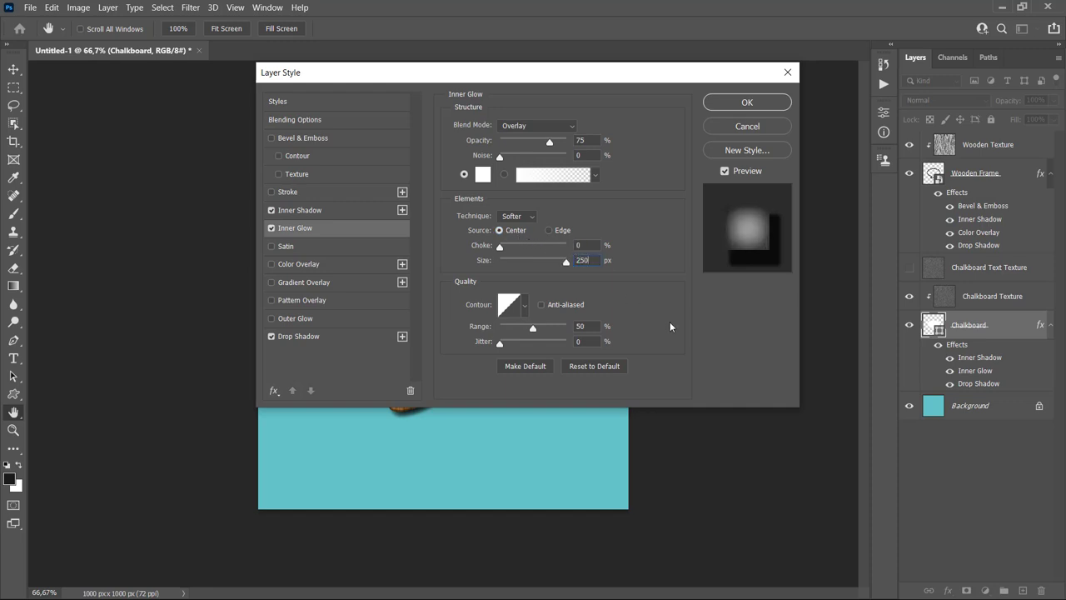
key(Return)
Step: Add a dark grey 393838 Color Overlay at 83% to the Chalkboard and apply the style
click(296, 263)
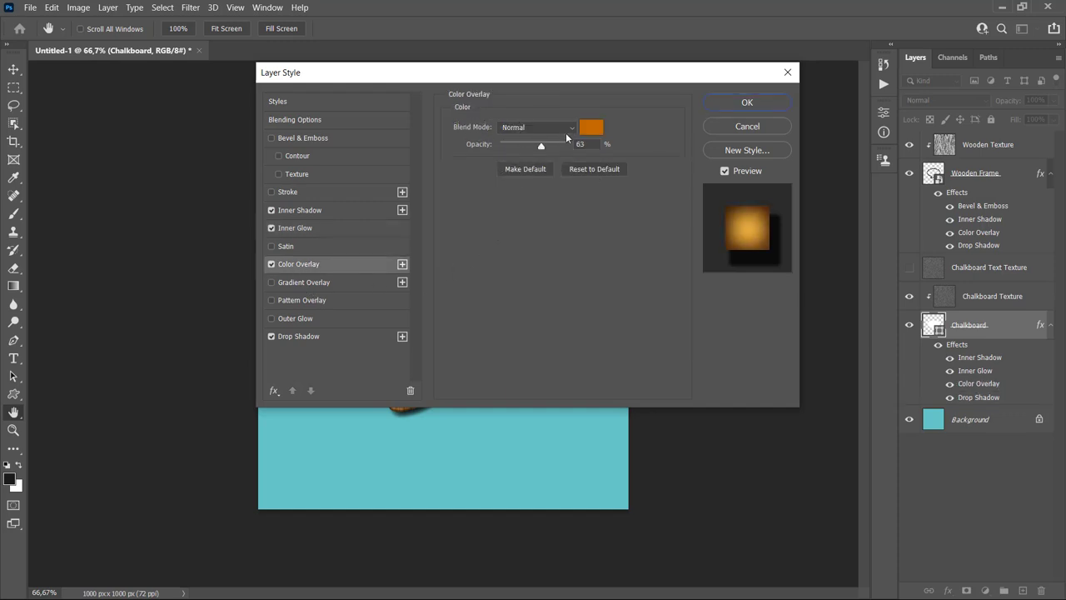
click(590, 127)
text(393838)
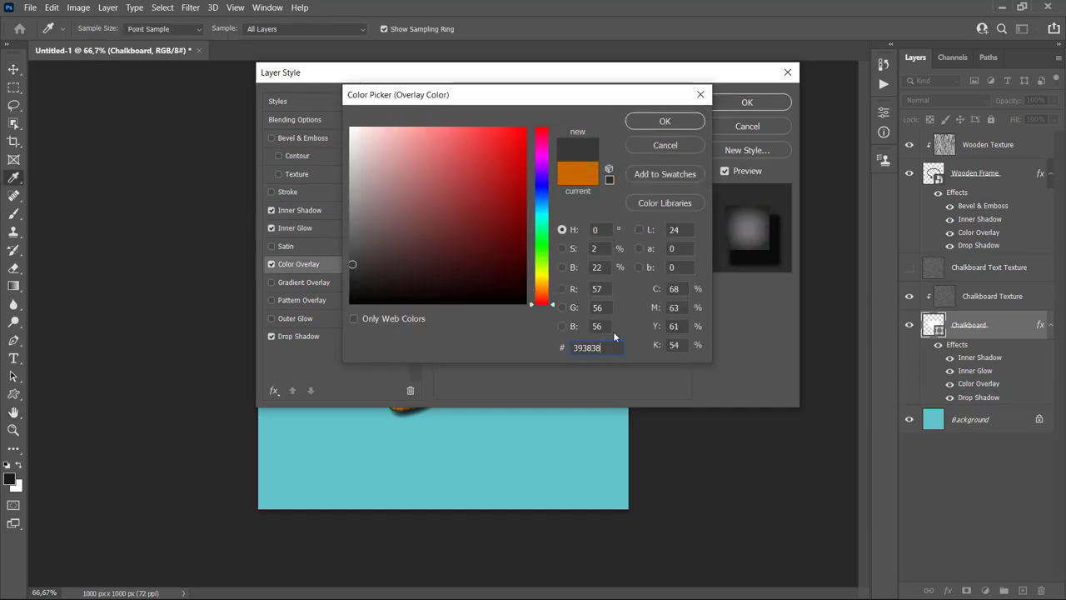
click(649, 122)
double_click(575, 144)
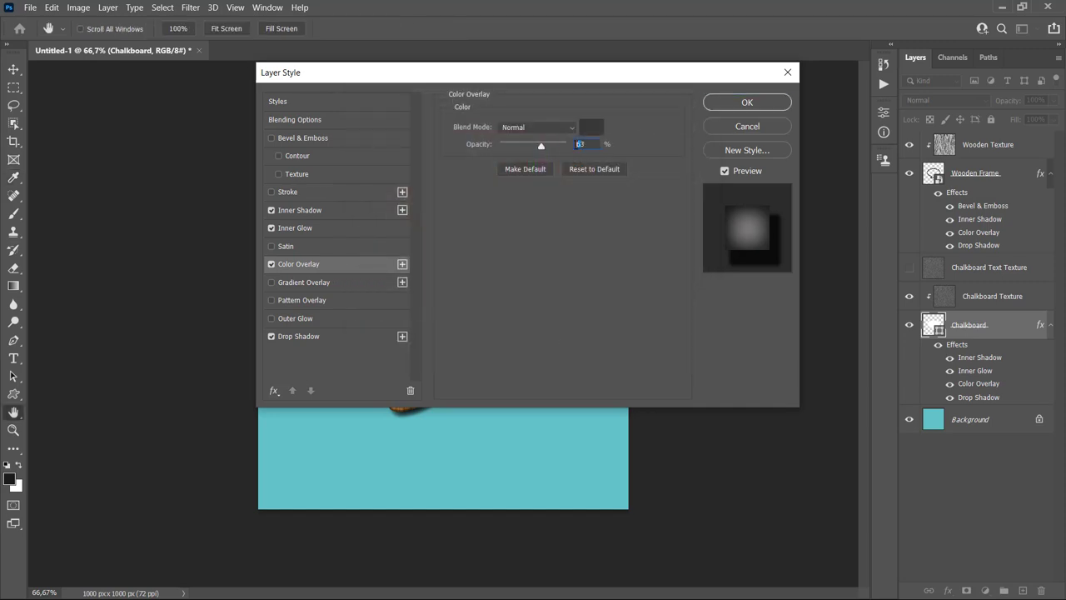
text(83)
click(728, 103)
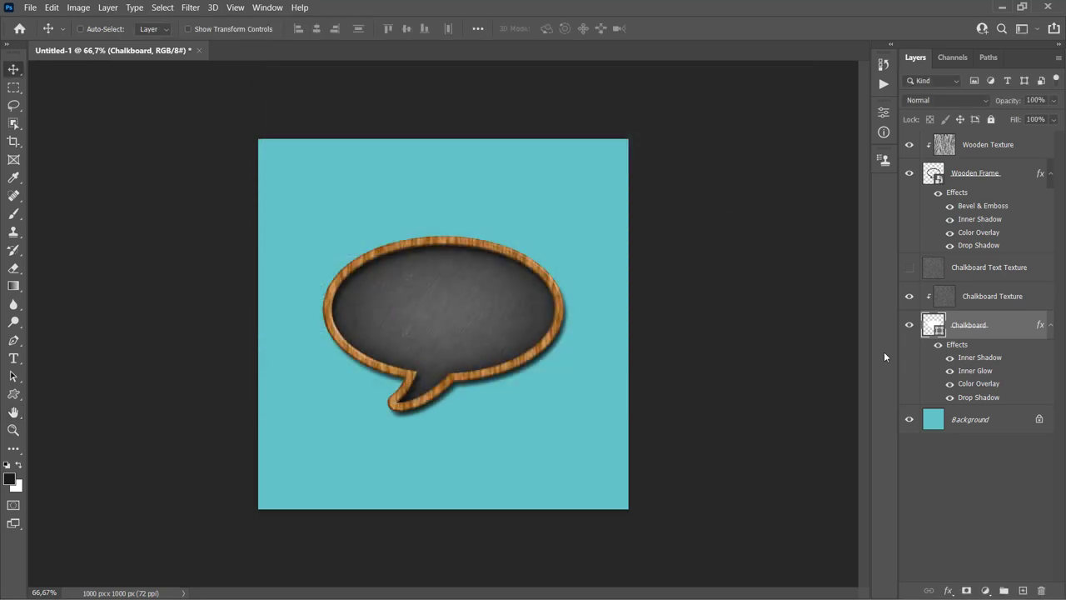
Step: Set up the Type tool with BD Cartoon Shout, centre alignment and white ffffff colour
click(1015, 307)
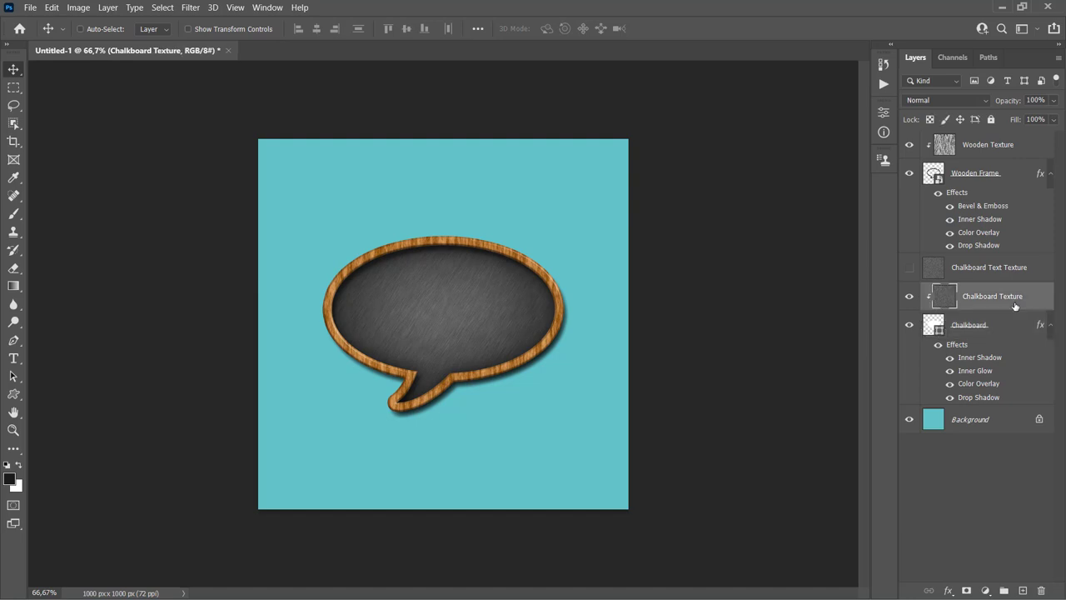
click(15, 358)
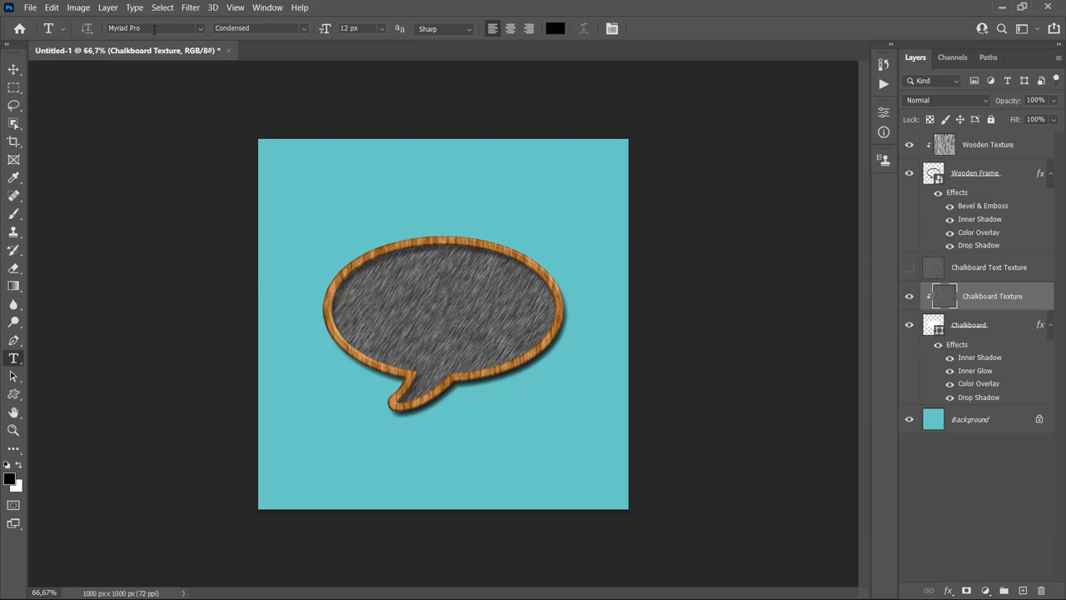
click(154, 29)
text(bd)
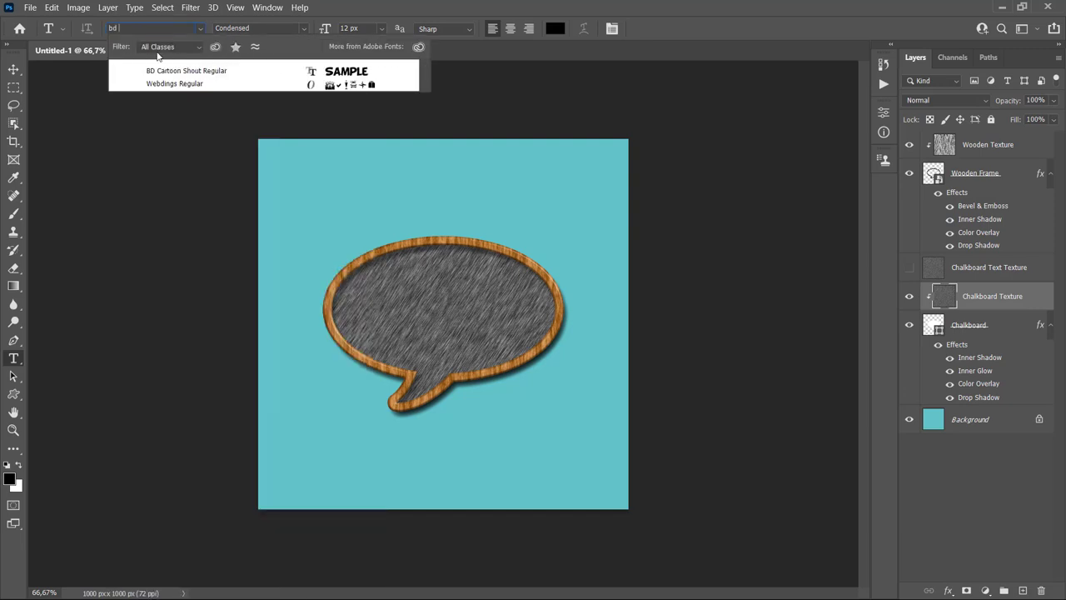
click(158, 65)
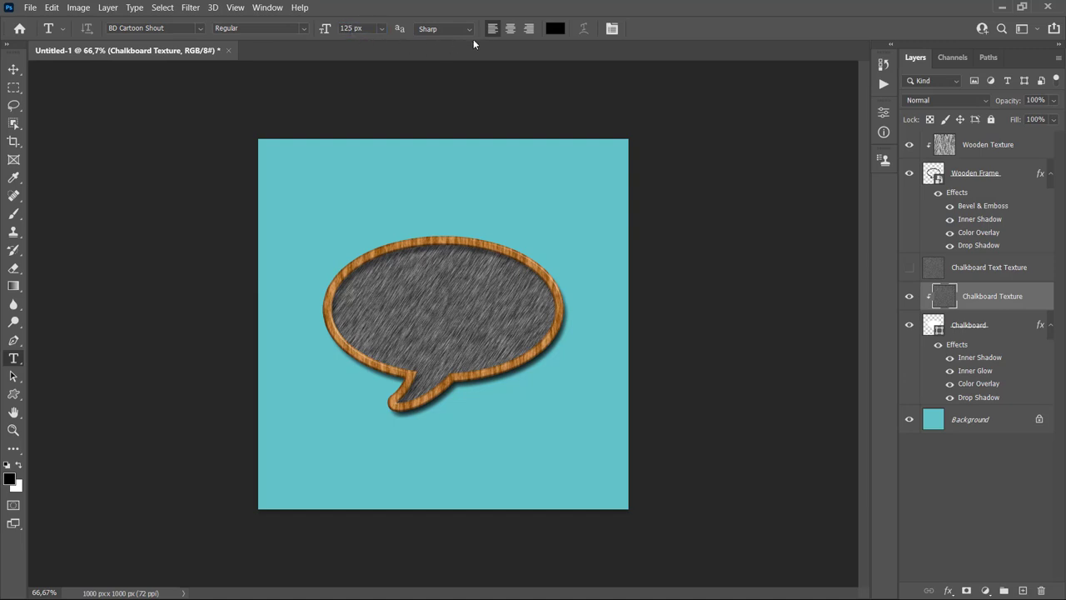
click(510, 29)
click(552, 32)
text(ffffff)
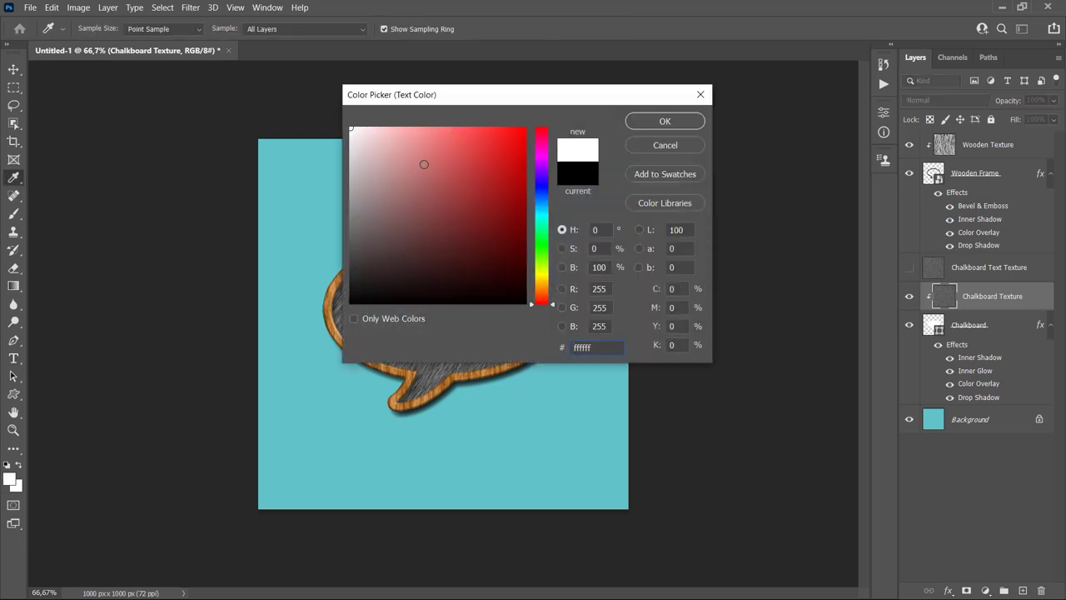
key(Return)
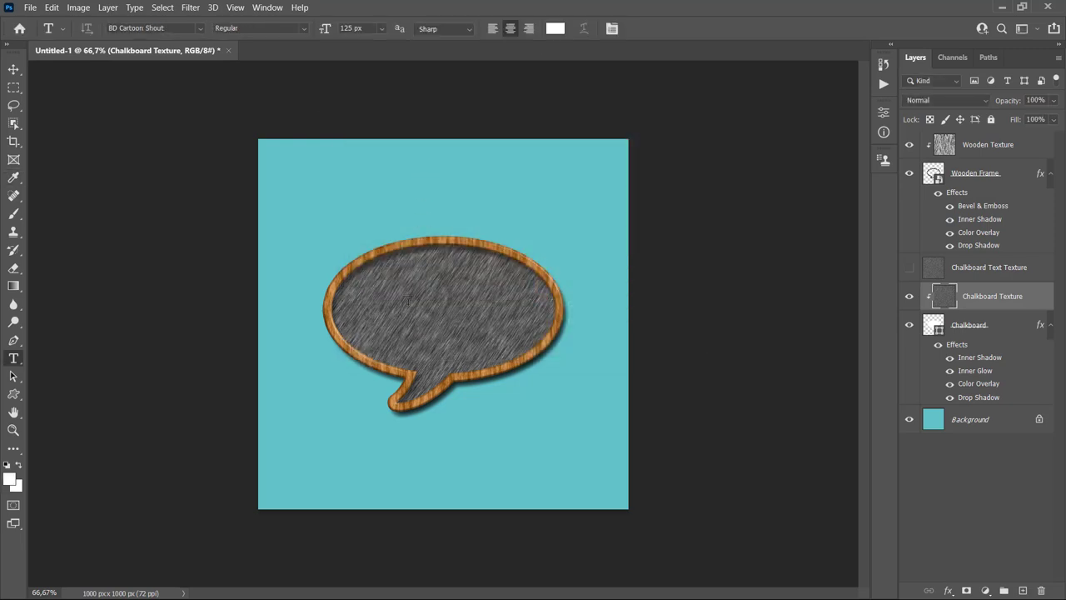
Step: Type 'BACK TO SCHOOL' inside the bubble and move it to the centre
click(407, 299)
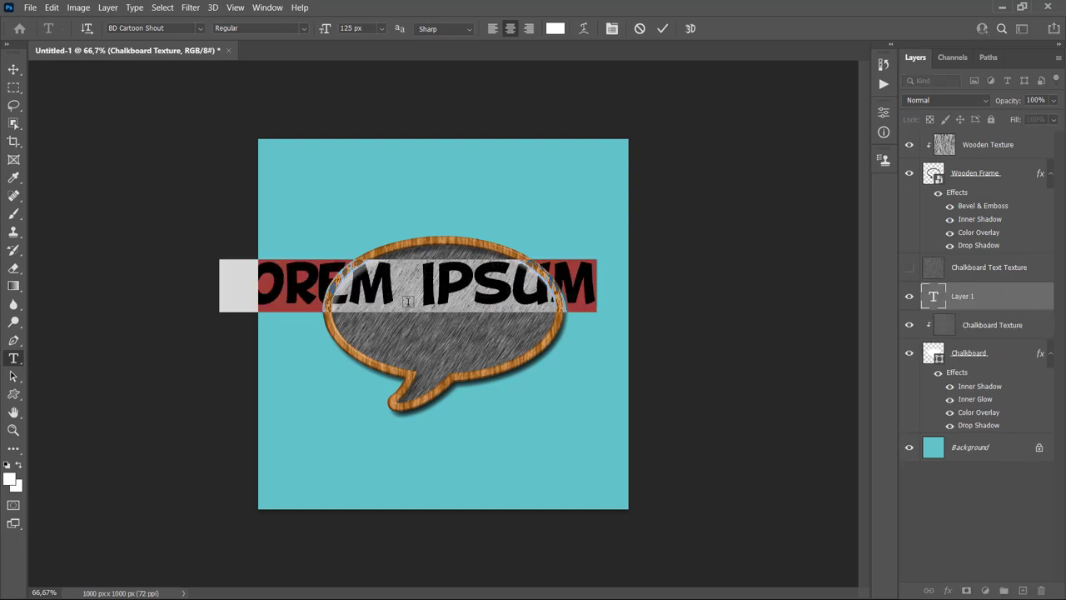
text(BACK)
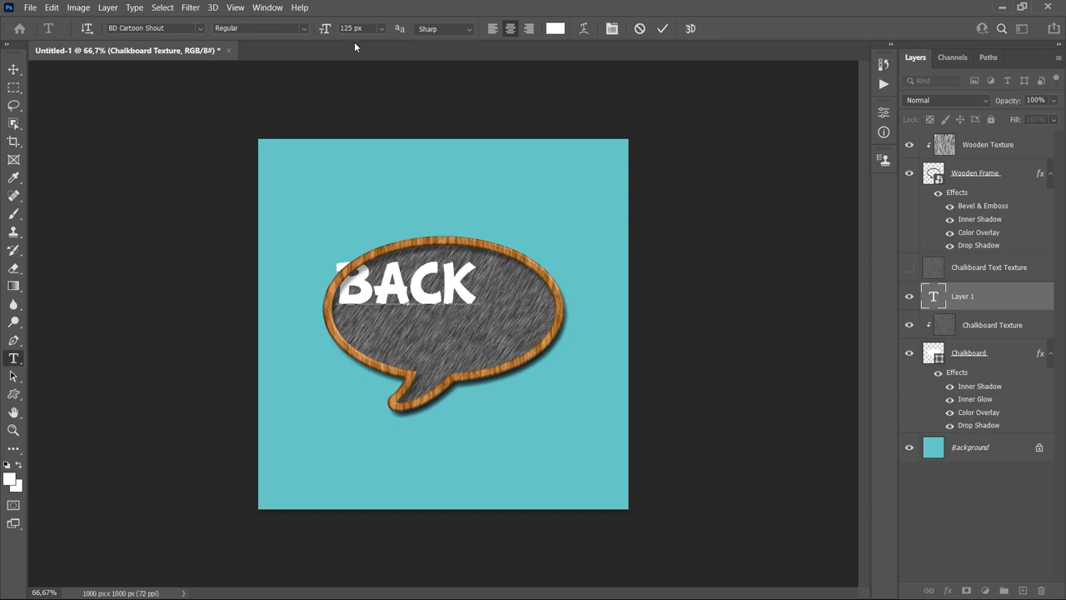
click(352, 29)
text(TO SCHOOL)
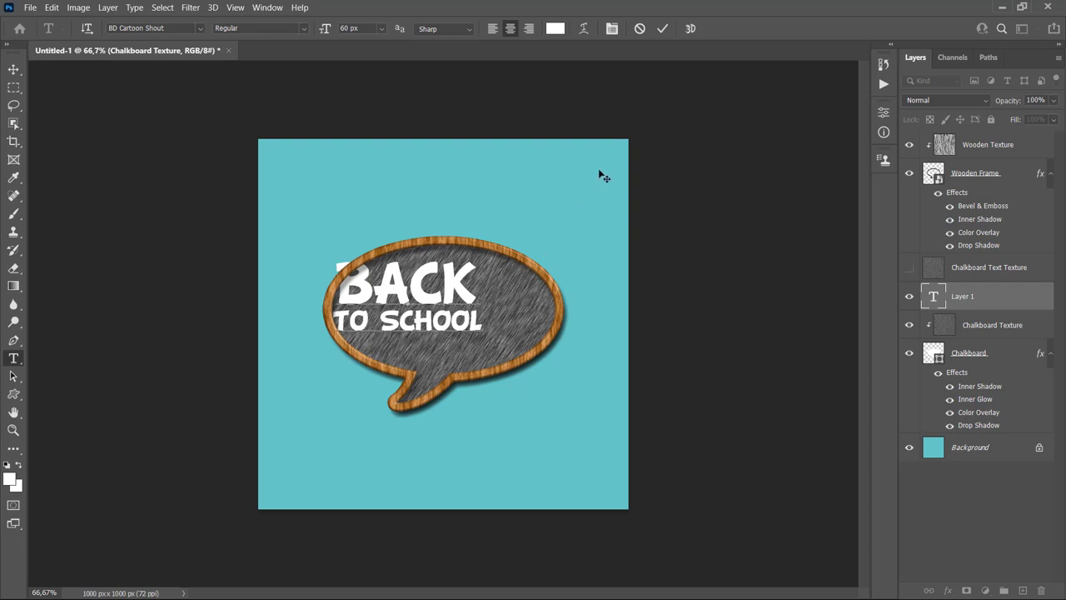
click(662, 30)
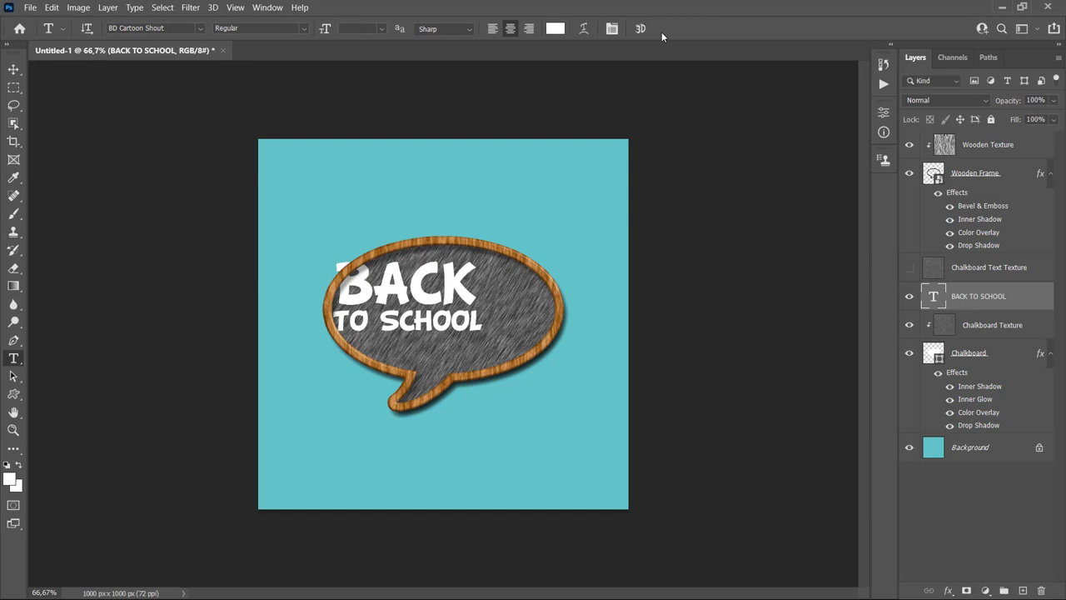
key(v)
drag(409, 298, 454, 304)
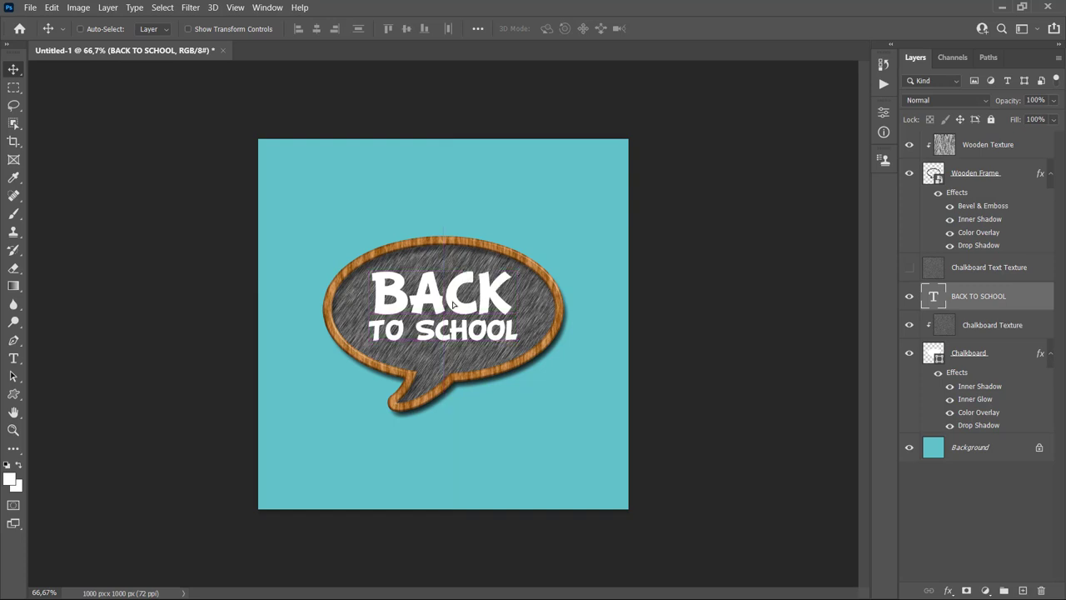
Step: Set the text's line spacing to 80 px in the Character panel
key(t)
drag(377, 287, 520, 340)
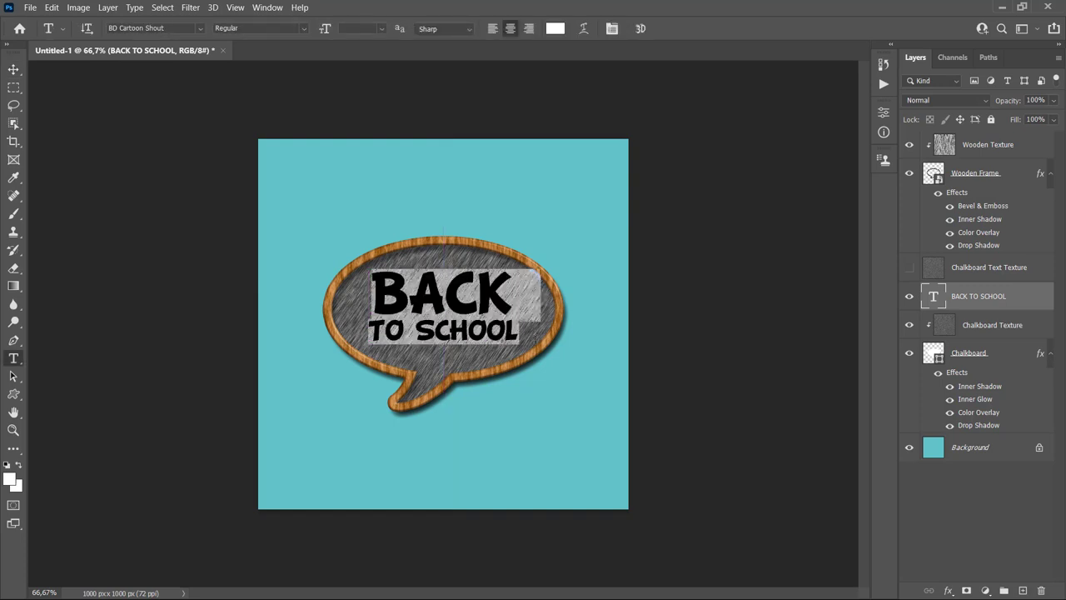
click(267, 7)
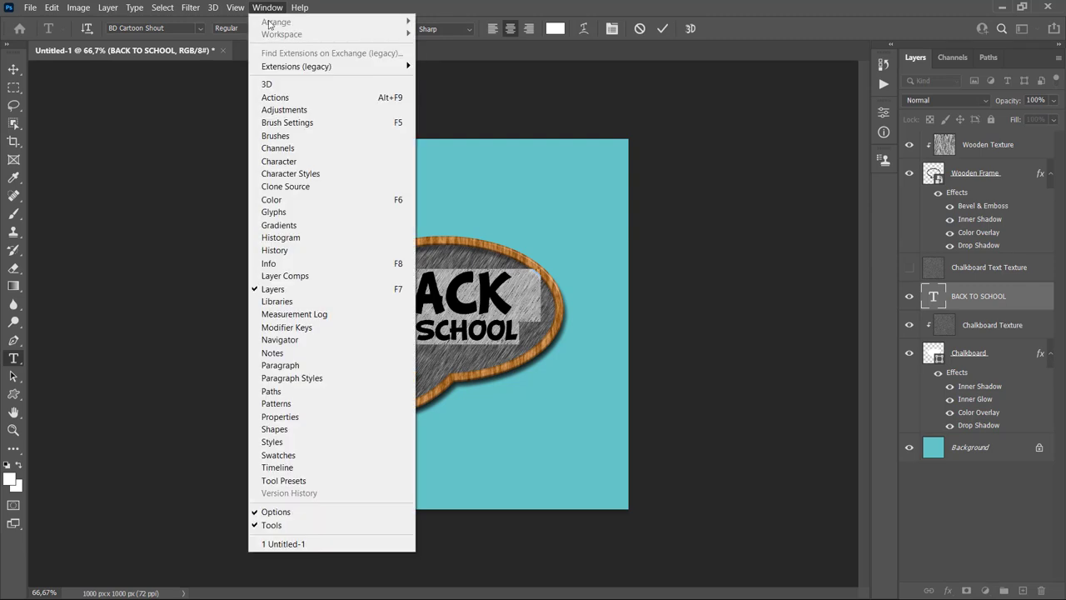
click(287, 163)
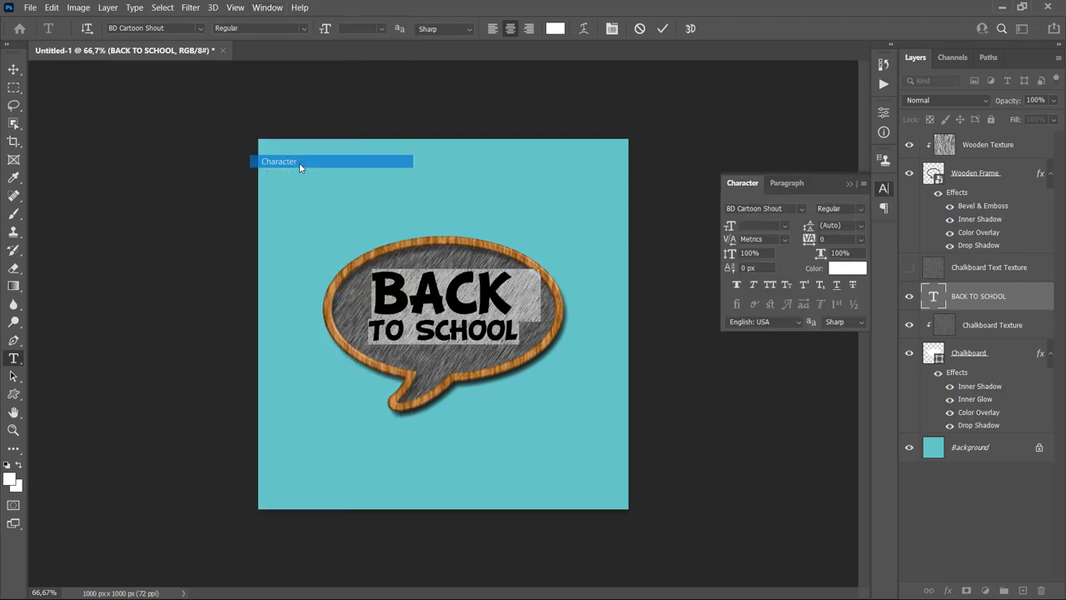
click(839, 226)
text(80)
key(Return)
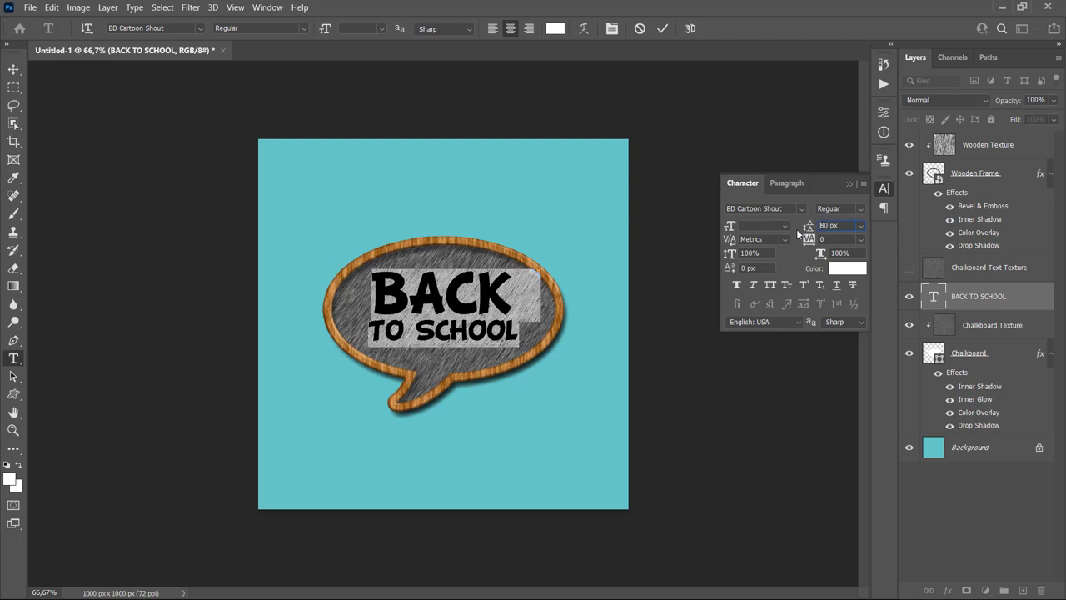
click(848, 184)
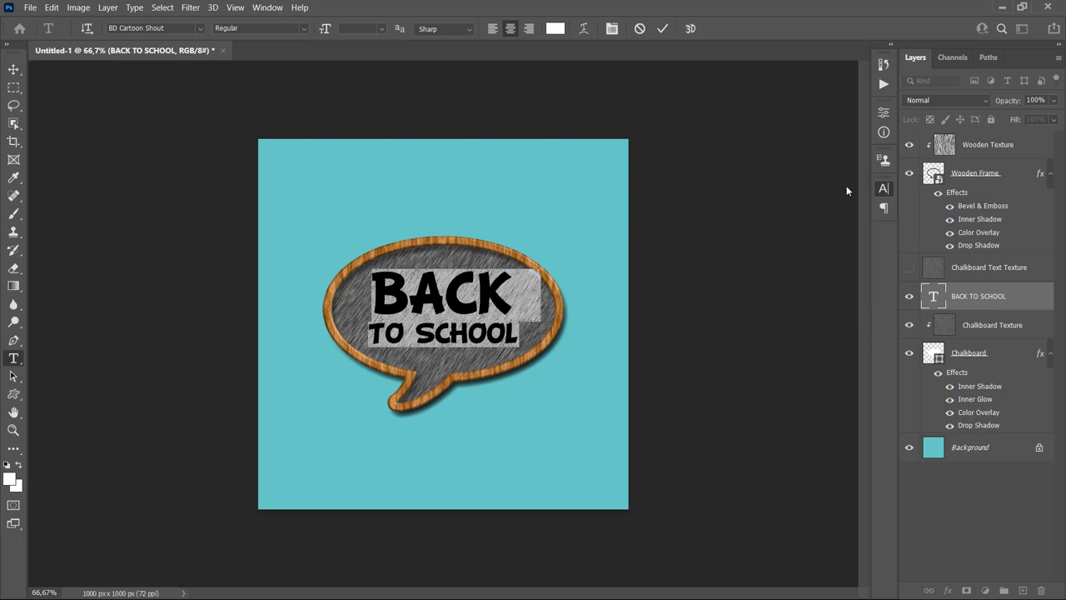
Step: Commit the text edit and nudge the text 6 px within the bubble
click(662, 29)
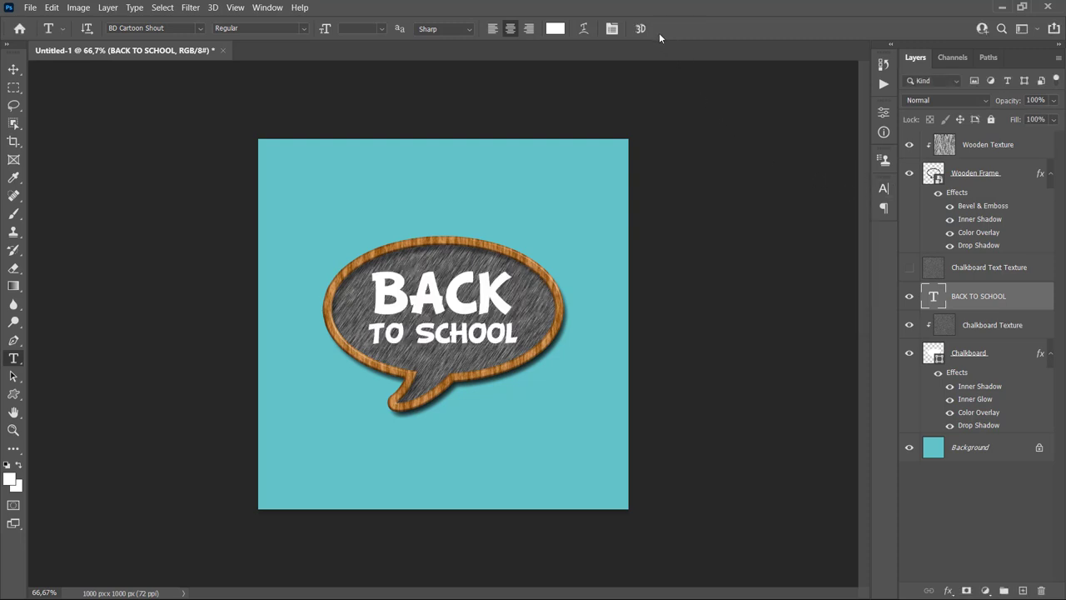
key(v)
drag(444, 307, 442, 306)
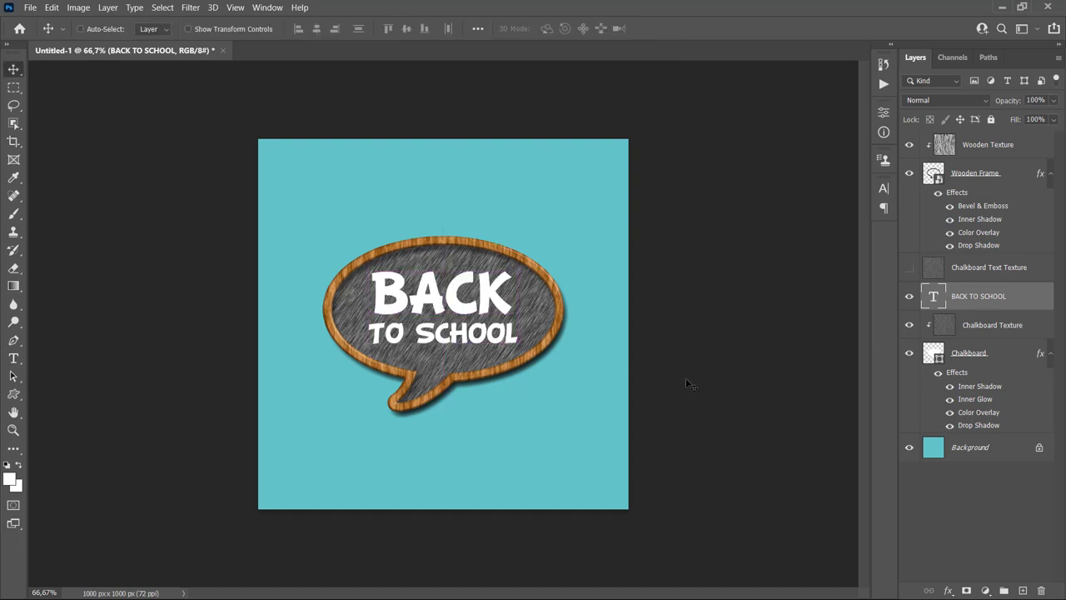
Step: Open Blending Options for BACK TO SCHOOL and add a Normal, black inner shadow
right_click(1023, 299)
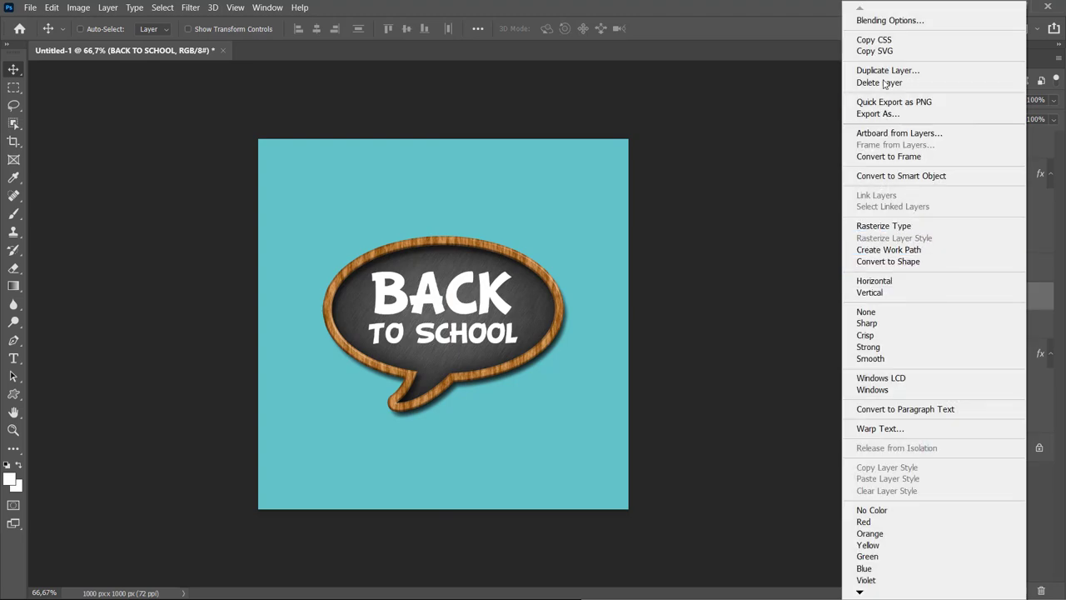
click(886, 25)
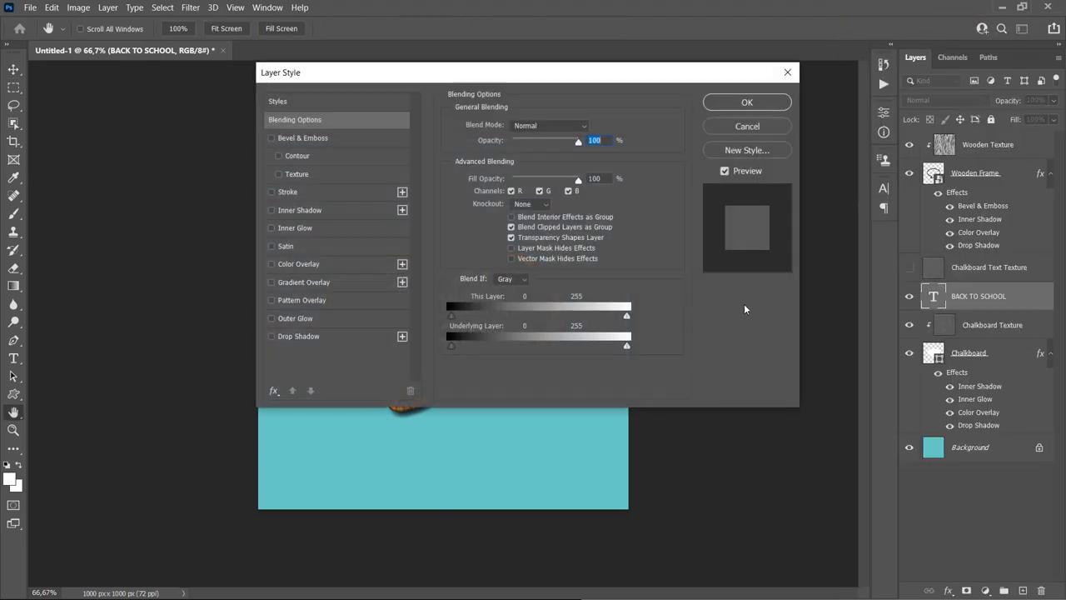
click(298, 210)
click(527, 127)
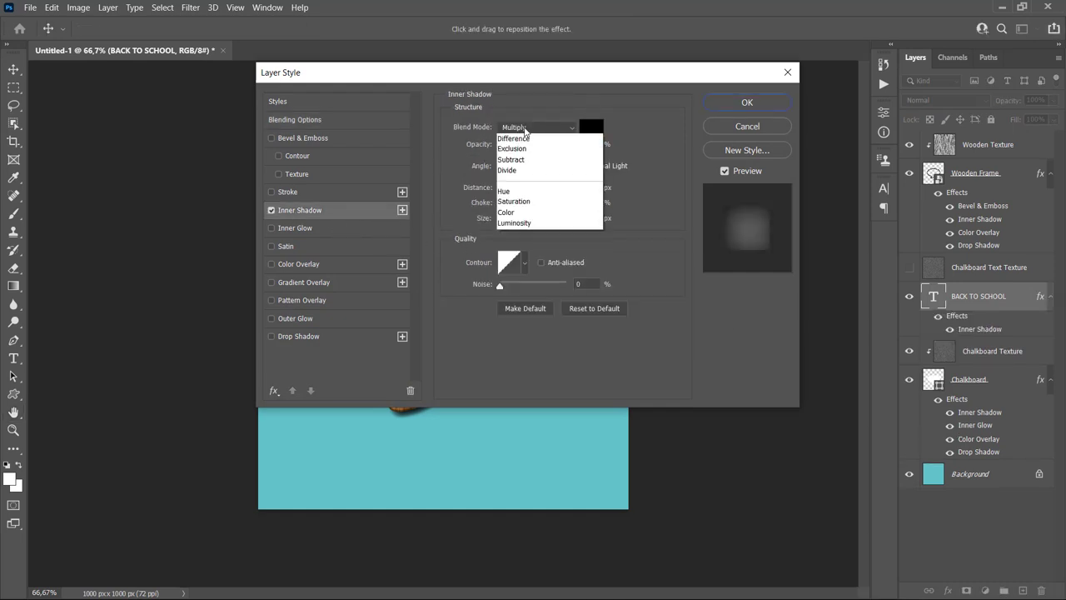
click(511, 140)
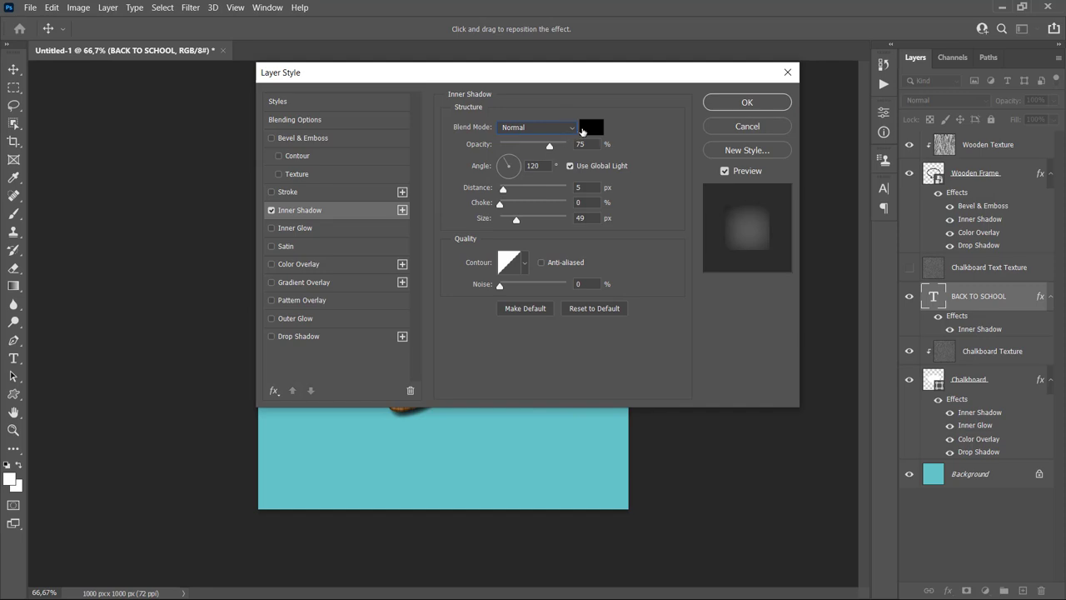
click(589, 127)
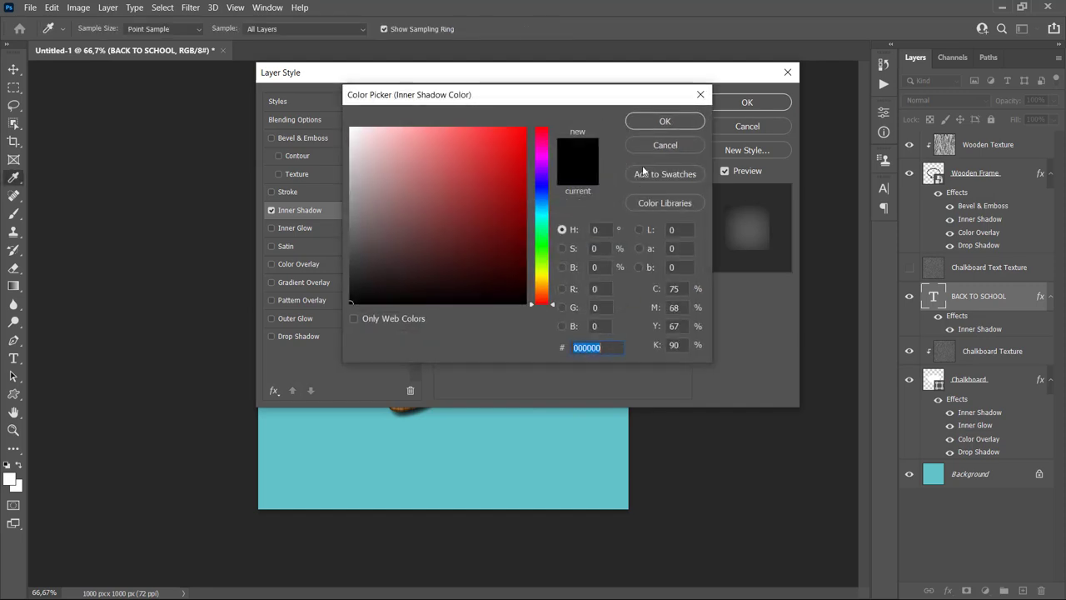
click(652, 125)
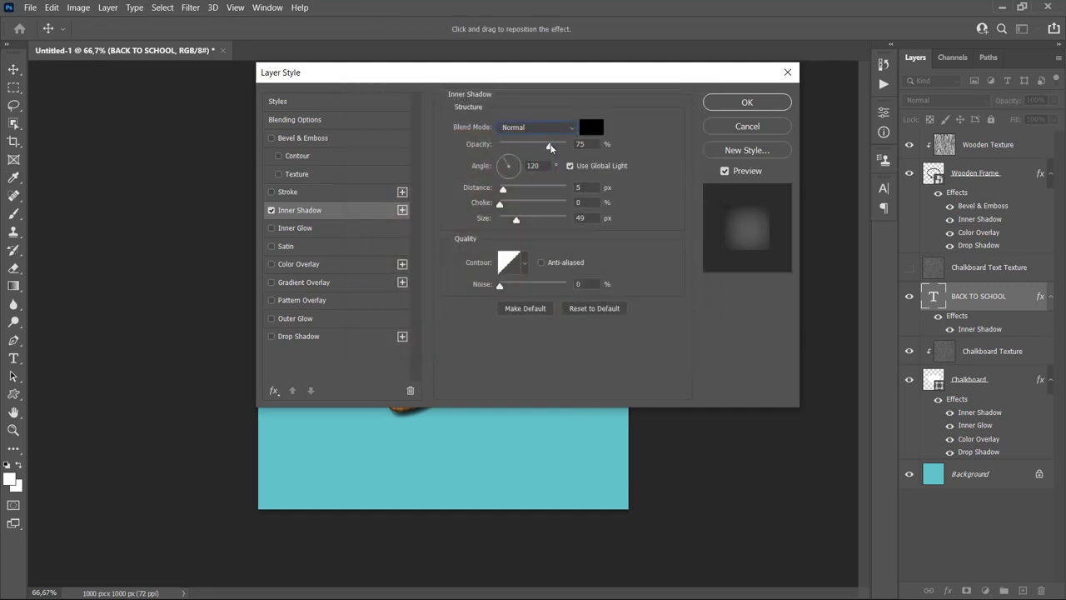
Step: Give the inner shadow its own -69° angle, 4 px distance and 0 px size, and enable Outer Glow
click(570, 166)
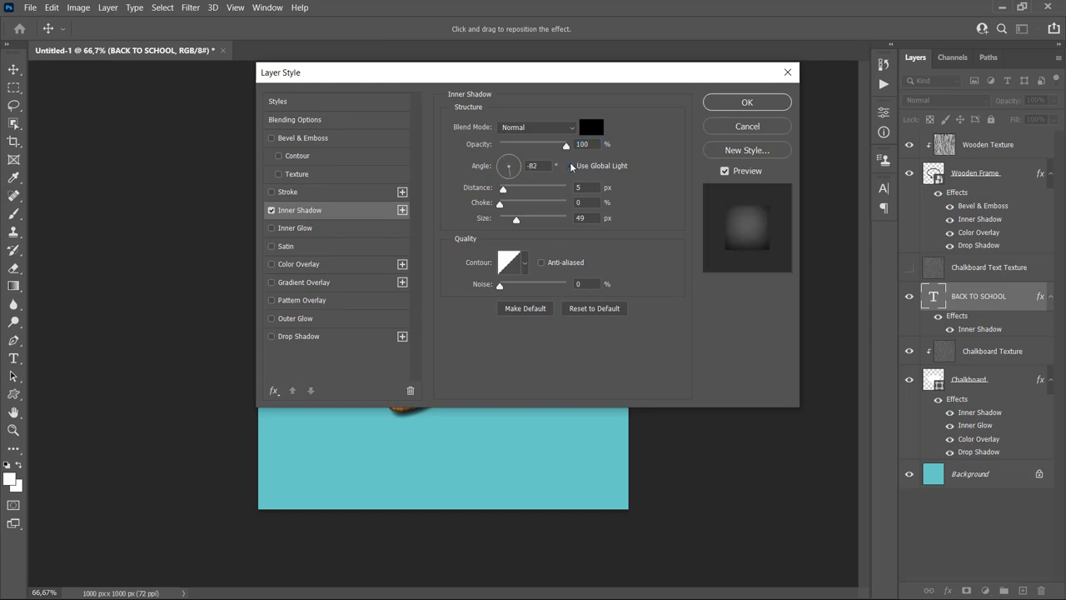
double_click(531, 165)
key(Up)
key(Up)
key(Up)
key(Up)
key(Up)
key(Up)
key(Up)
key(Up)
key(Up)
key(Up)
key(Up)
key(Up)
key(Up)
key(Tab)
text(4)
key(Tab)
key(Tab)
text(0)
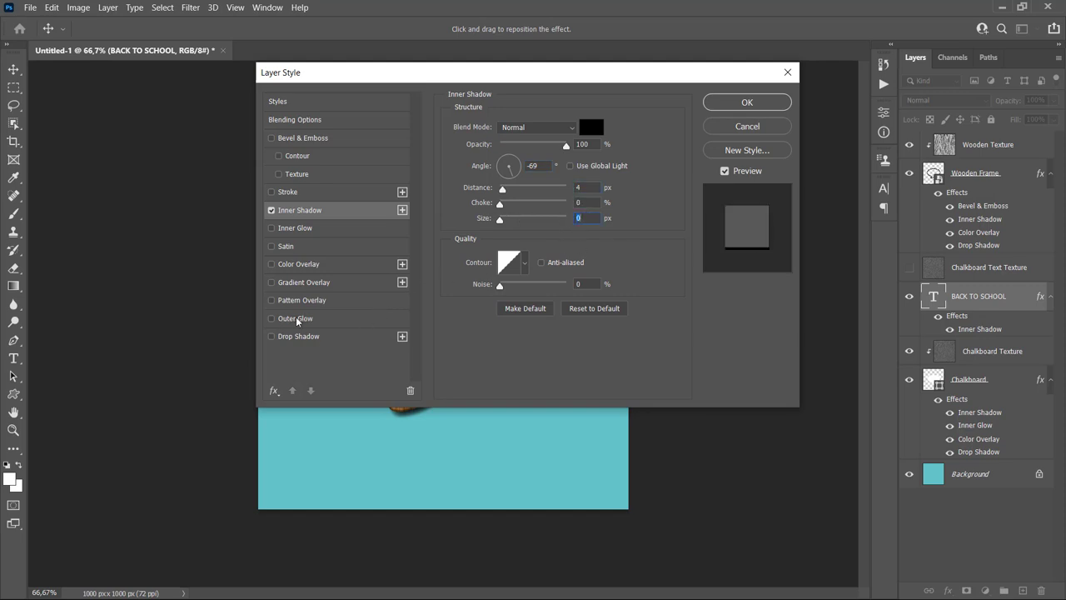
click(326, 319)
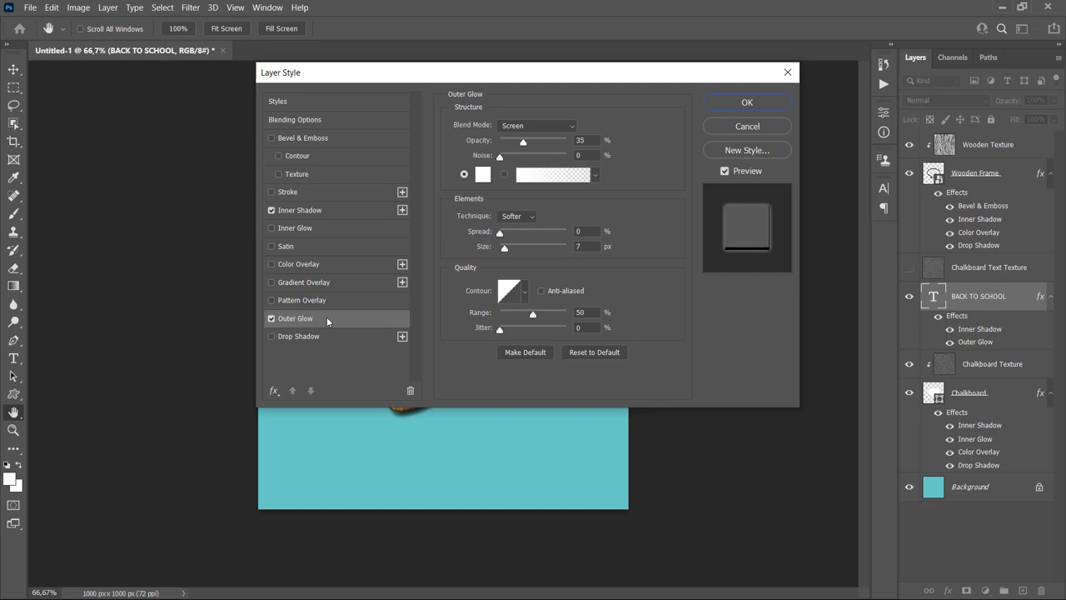
Step: Make the outer glow Normal, 100% opacity, white, with 60% spread, size 3 and range 1
click(549, 124)
click(536, 142)
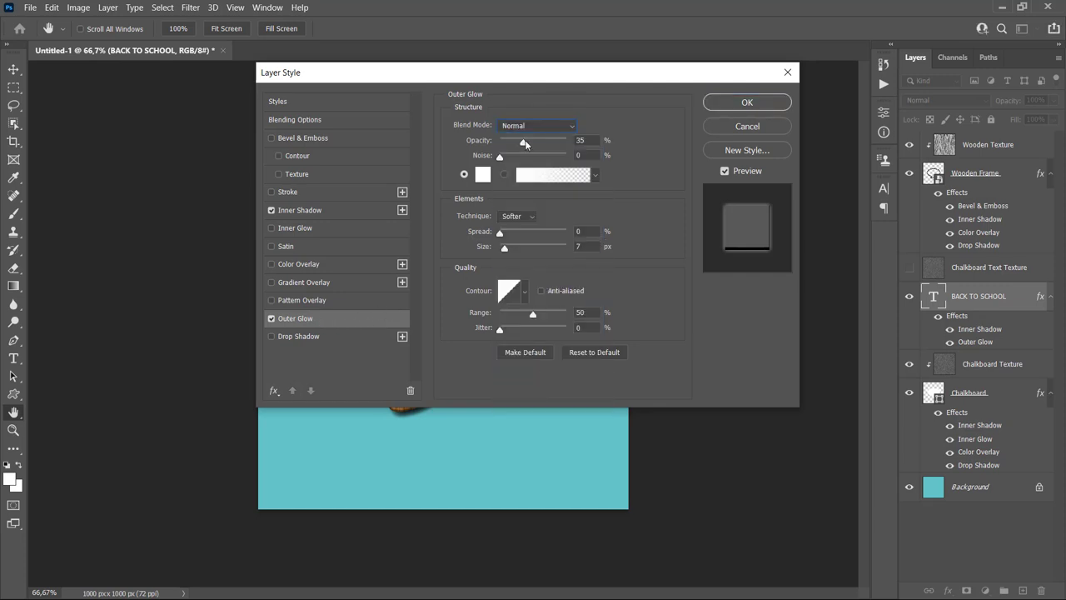
drag(541, 143, 566, 157)
click(491, 173)
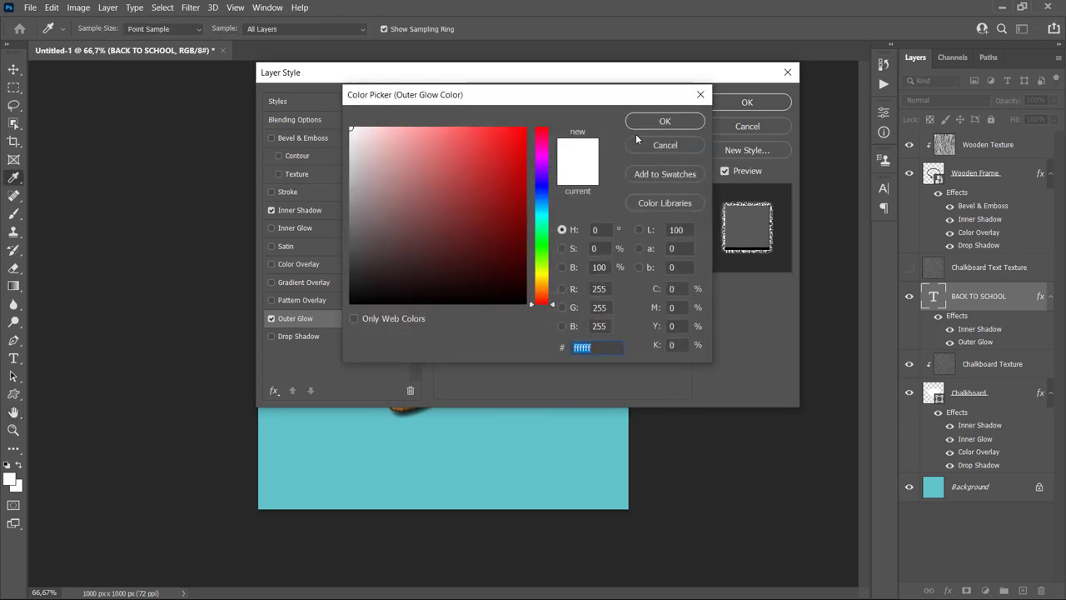
click(643, 120)
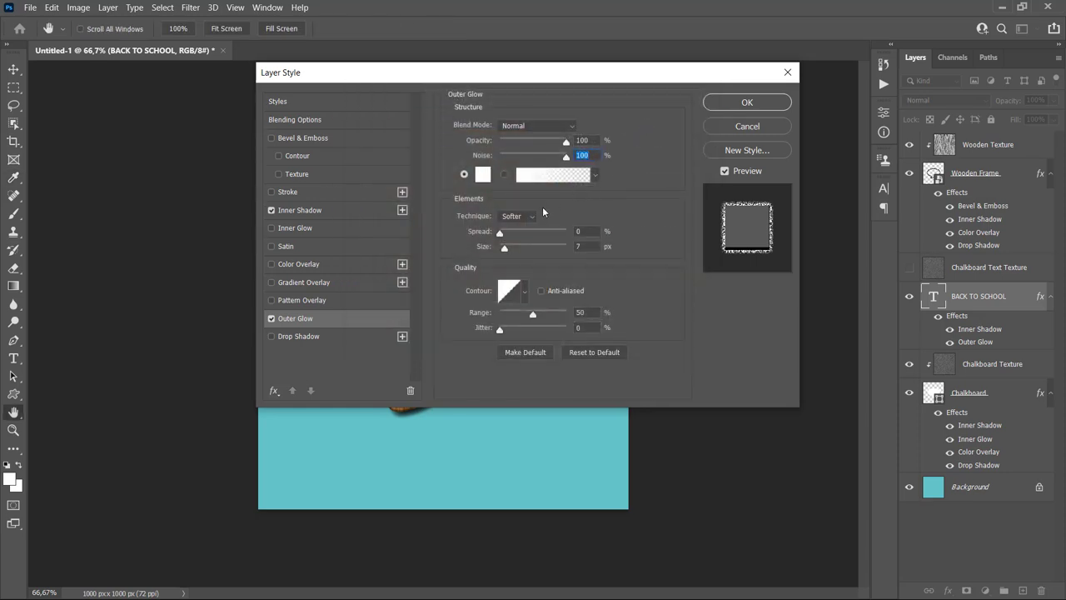
click(540, 232)
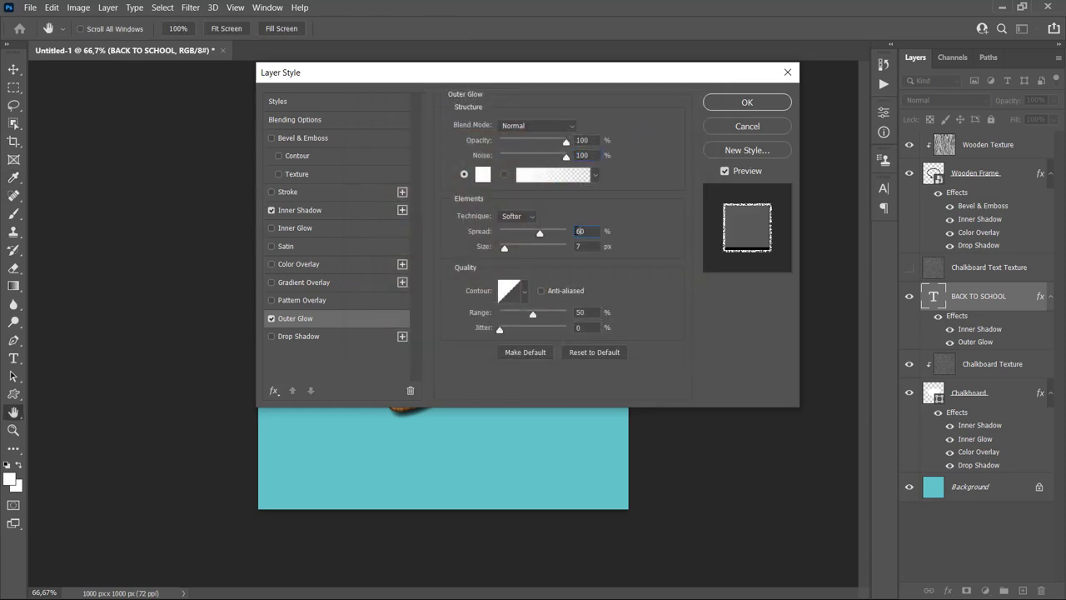
text(3)
double_click(583, 312)
text(1)
Step: Add a Normal inner glow with 100% noise, colour 000000, Edge source and size 5
click(294, 228)
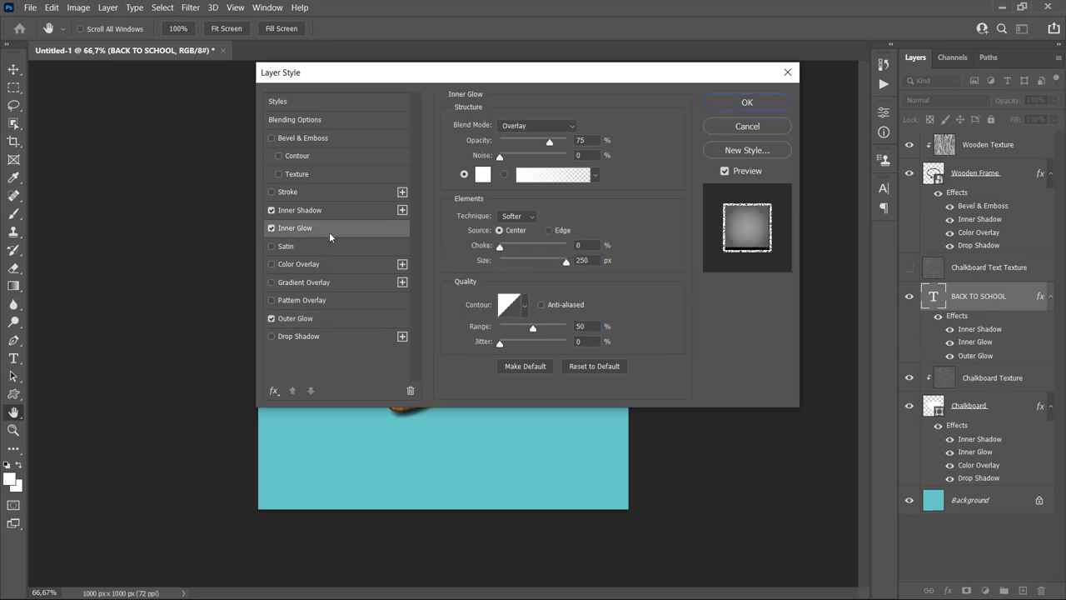
click(522, 125)
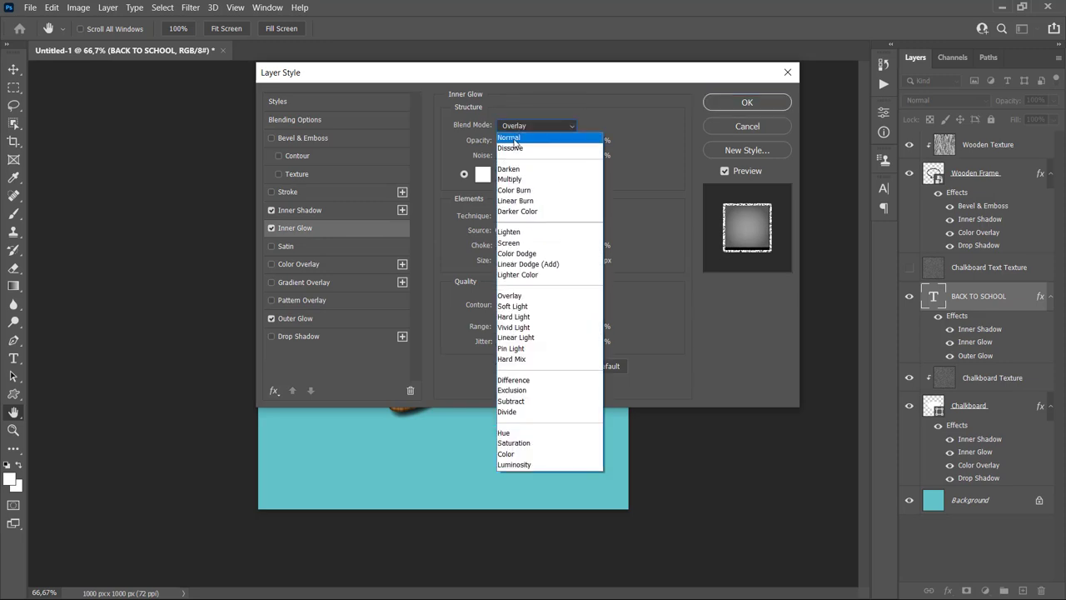
click(514, 141)
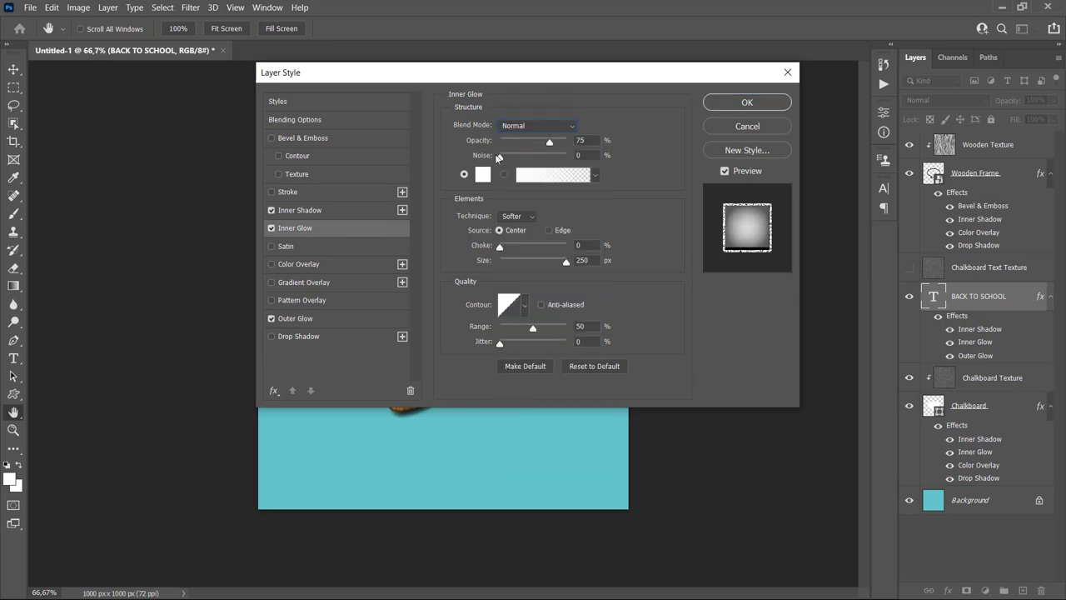
drag(510, 157, 560, 158)
click(483, 174)
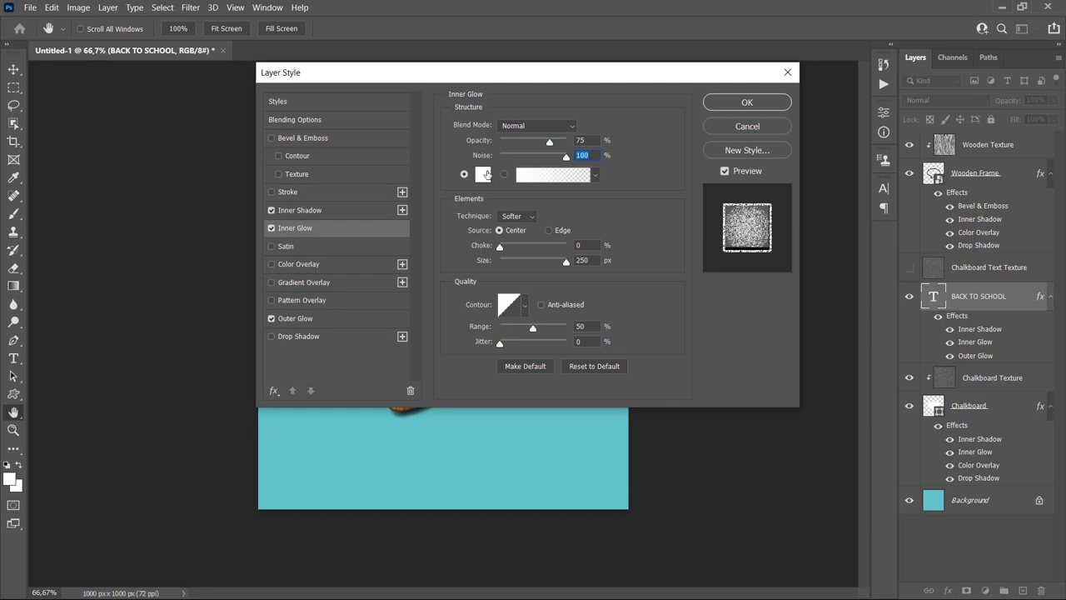
text(000000)
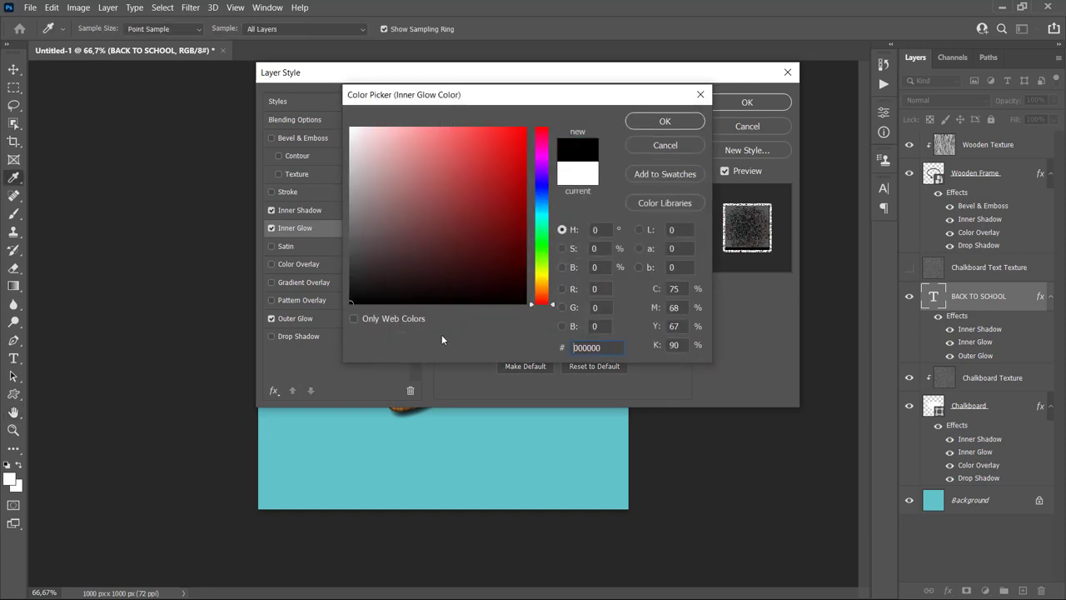
click(643, 120)
click(548, 230)
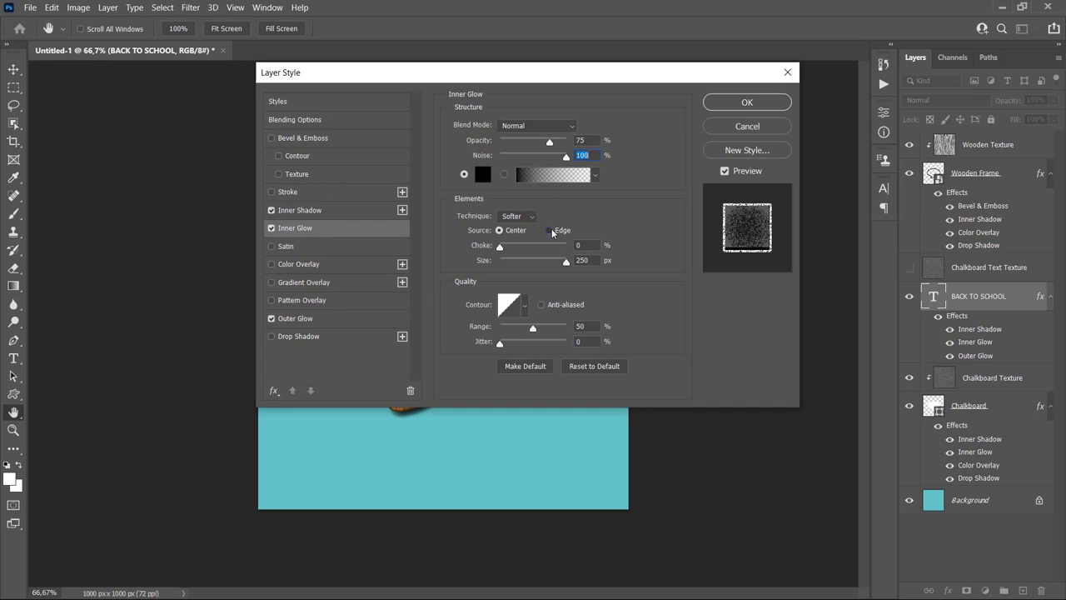
double_click(590, 258)
text(5)
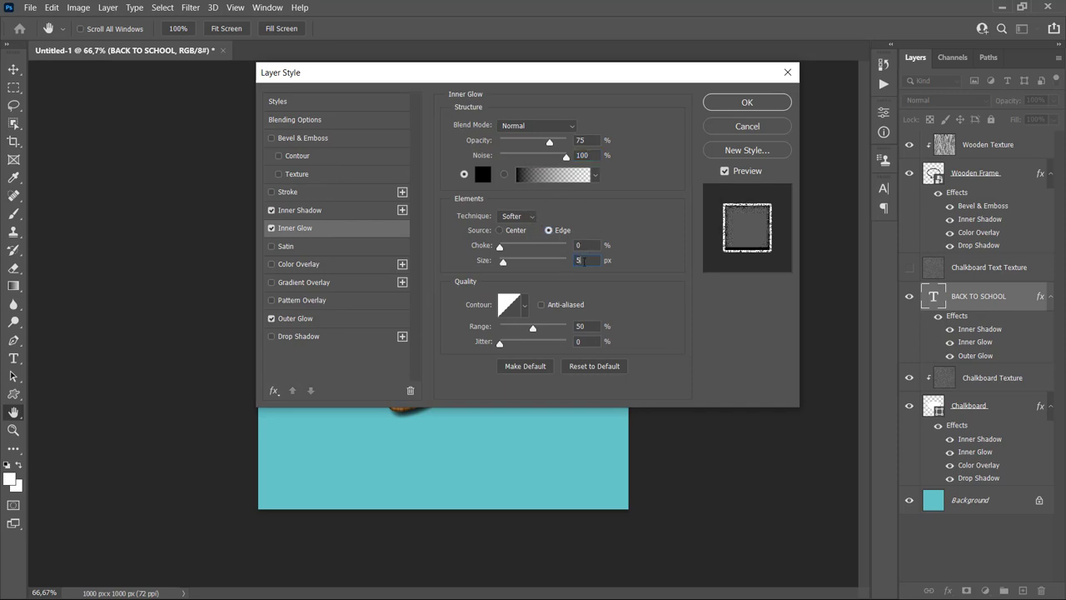
Step: Add a 6 px black stroke positioned at Center to the text
click(283, 193)
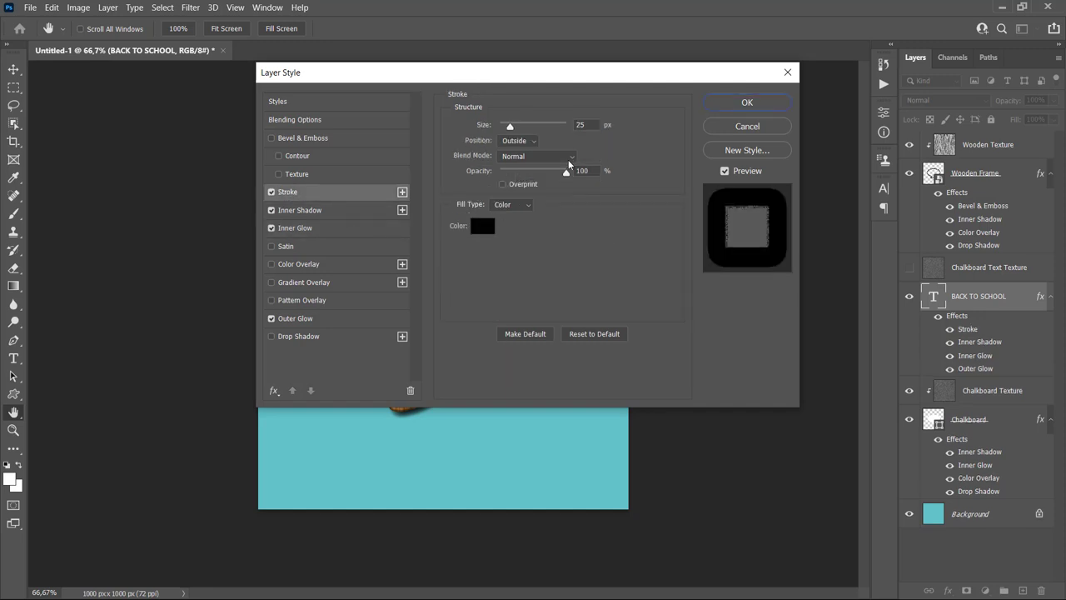
double_click(583, 125)
text(6)
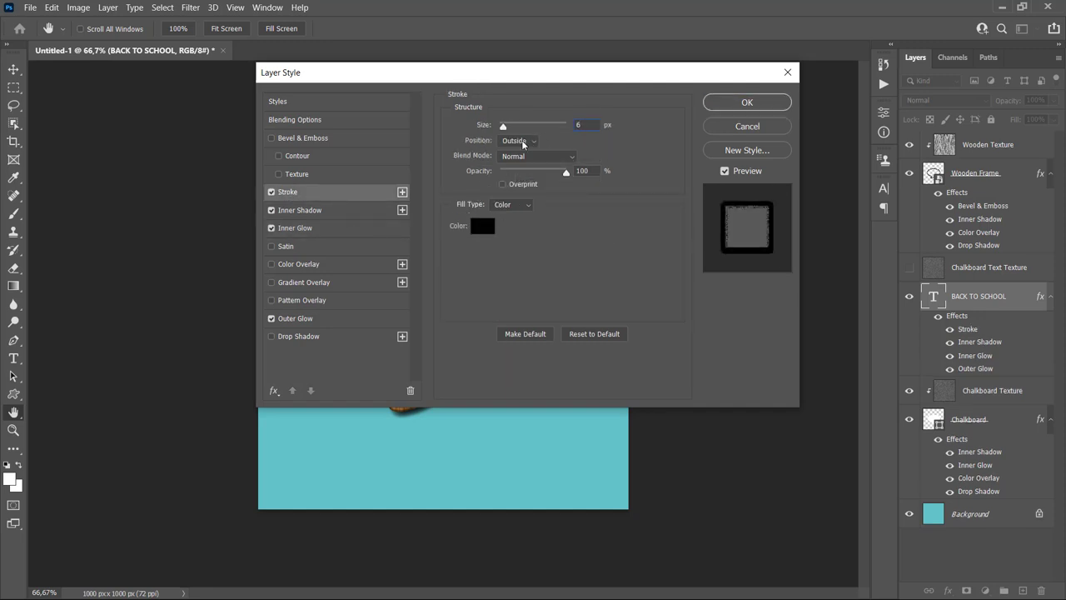
click(523, 140)
click(513, 172)
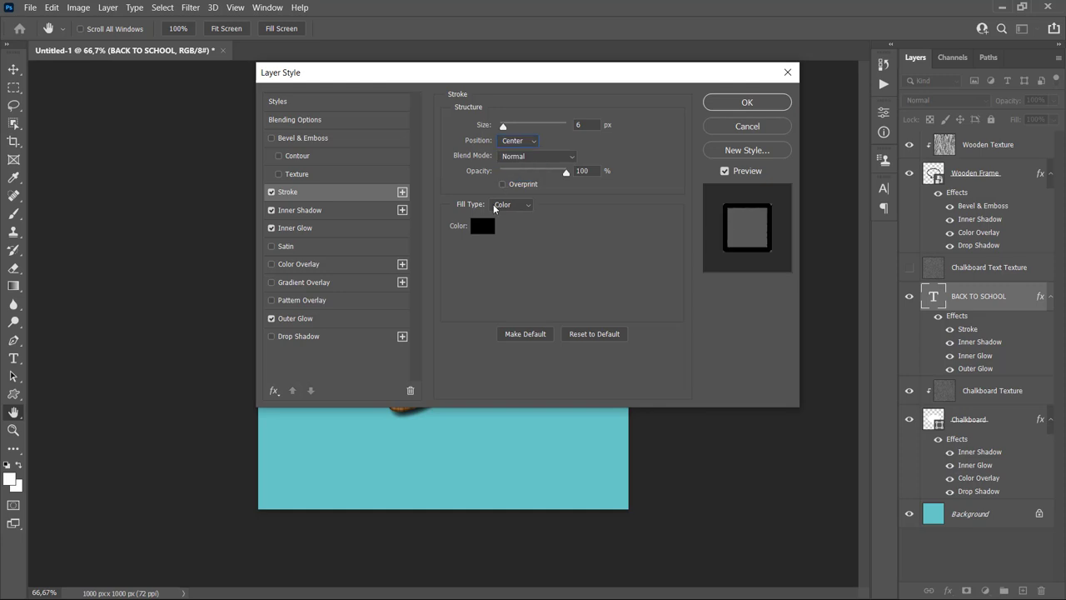
click(487, 225)
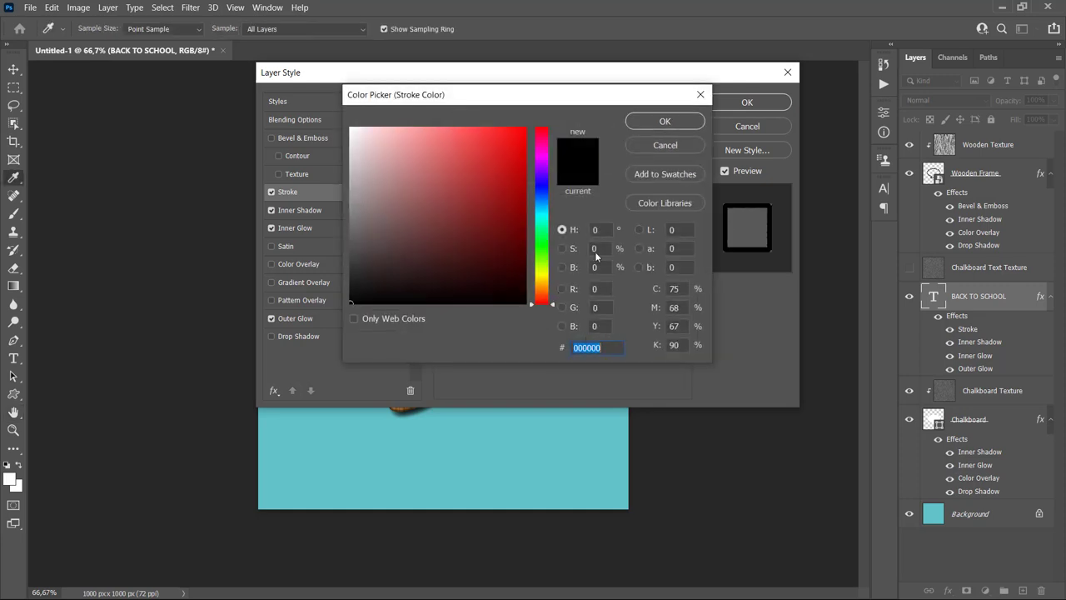
click(654, 121)
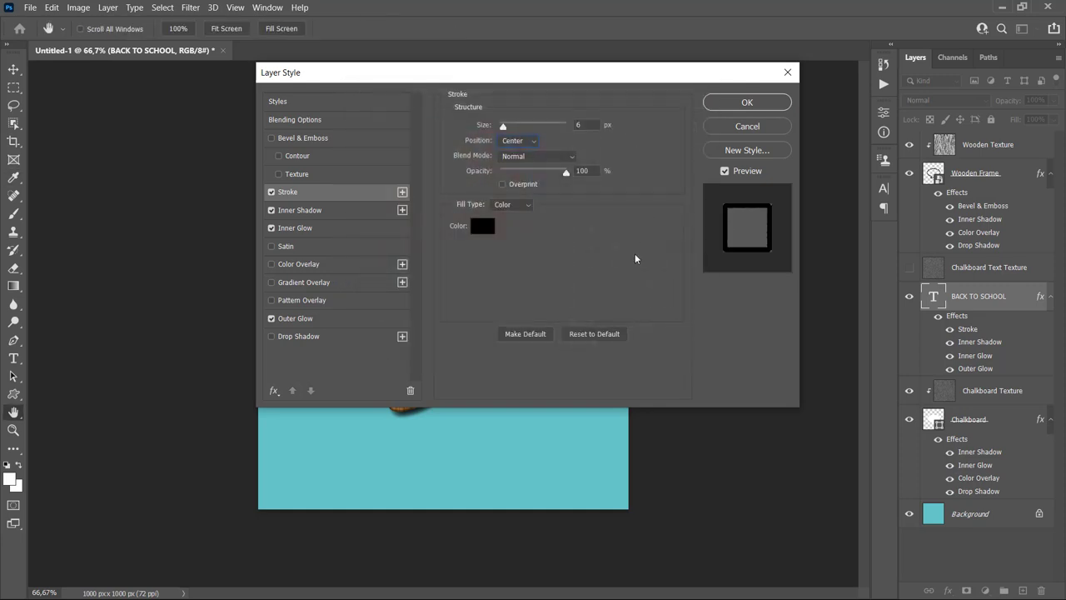
Step: Add a 100% lime d1ff6e colour overlay and apply the layer style
click(300, 264)
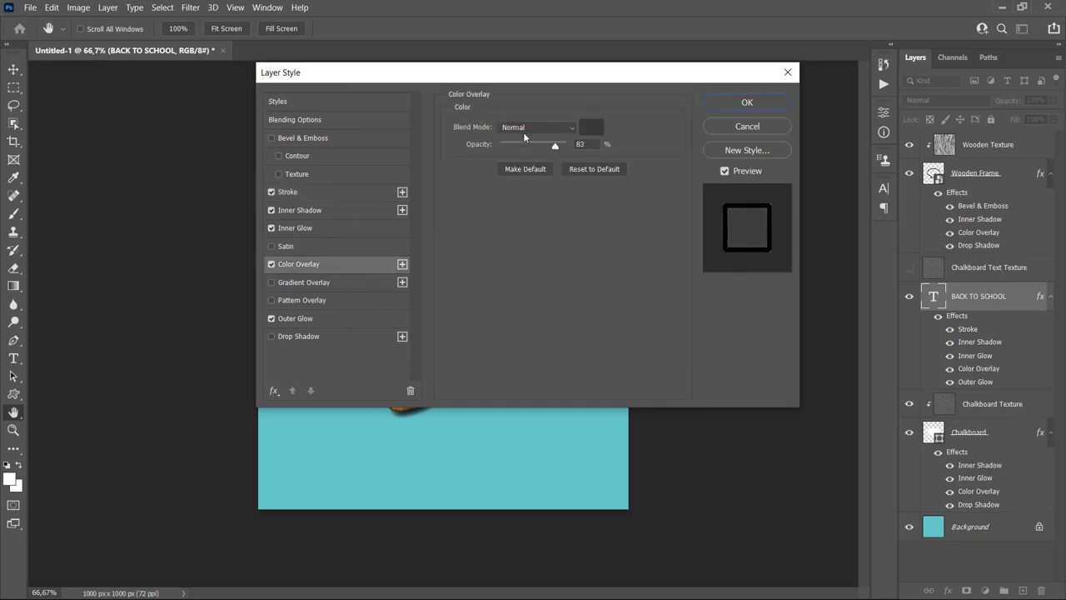
click(585, 133)
text(d1ff6e)
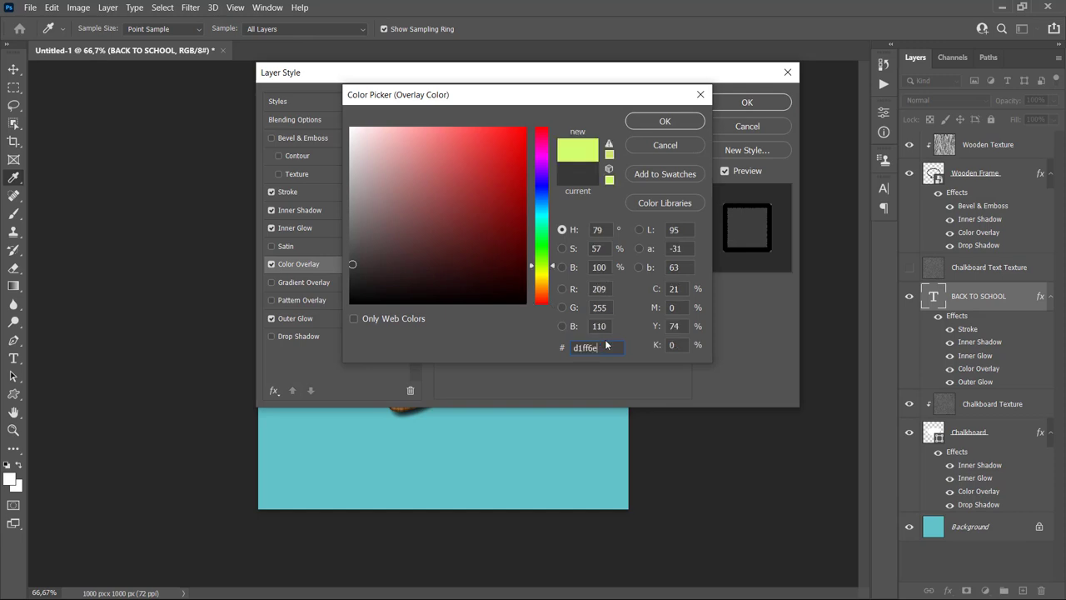
click(664, 121)
click(567, 145)
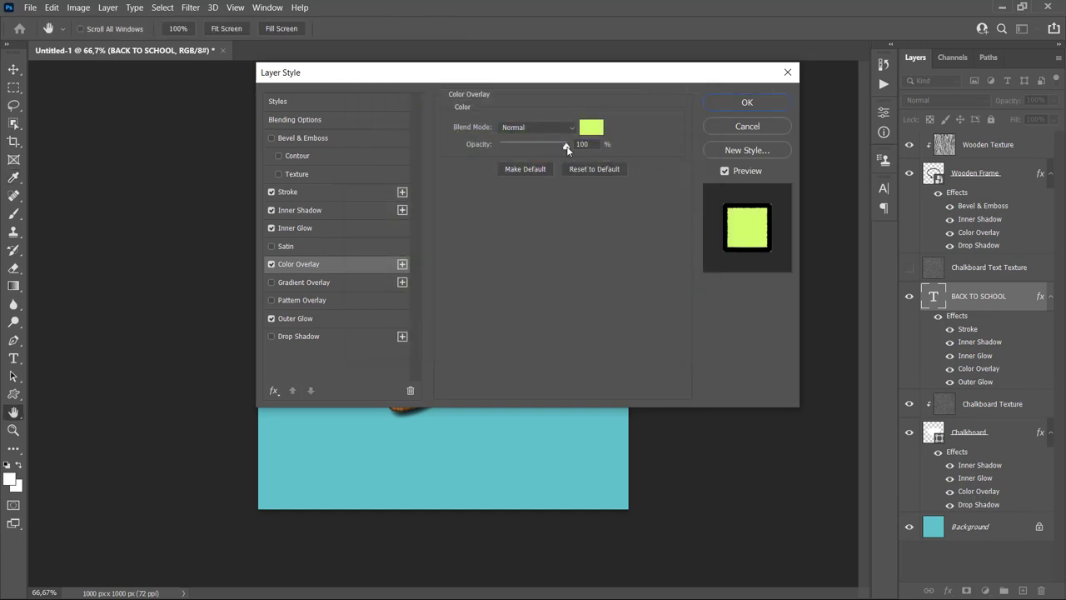
click(723, 102)
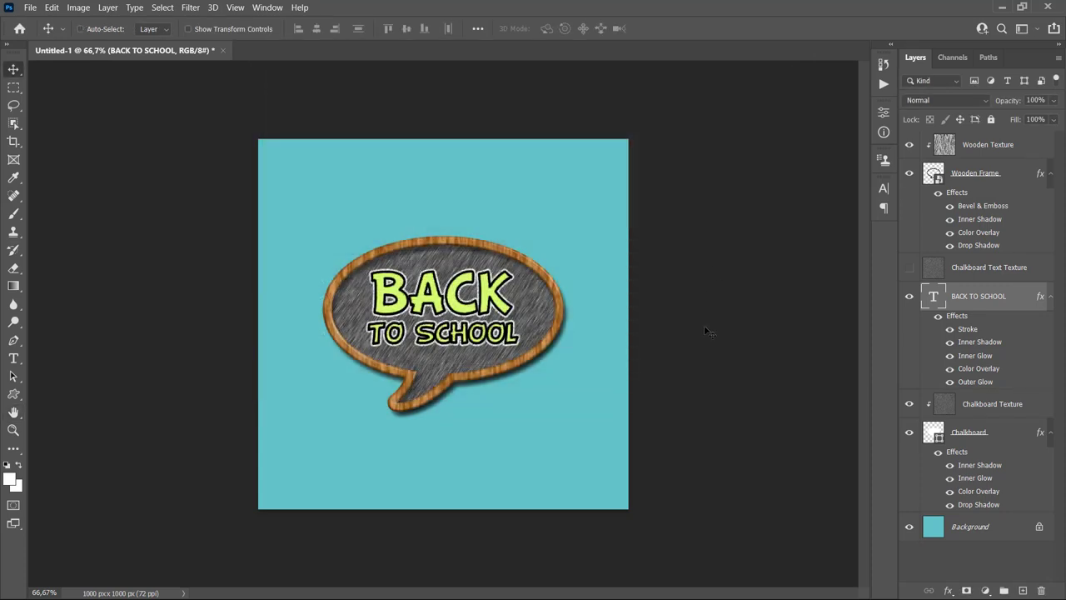
Step: Convert the BACK TO SCHOOL layer to a Smart Object and set its blend mode to Screen
right_click(1009, 304)
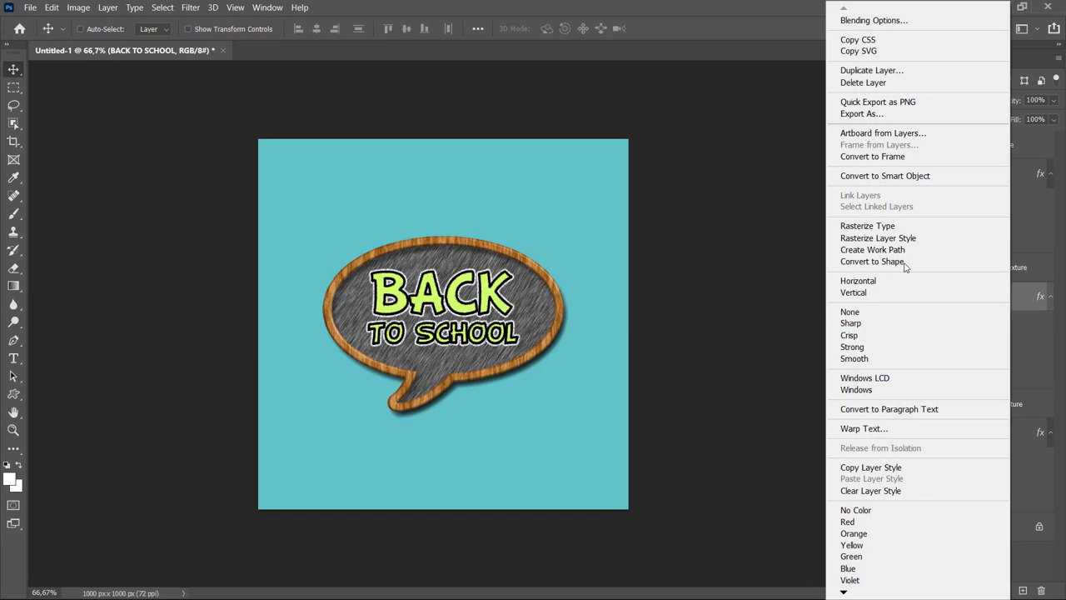
click(877, 178)
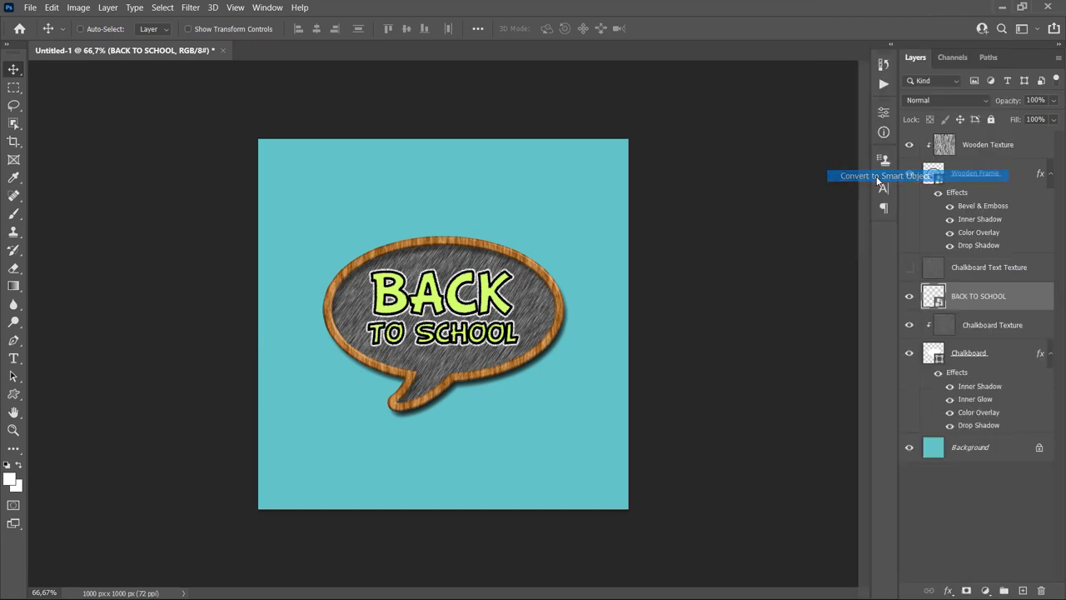
click(941, 102)
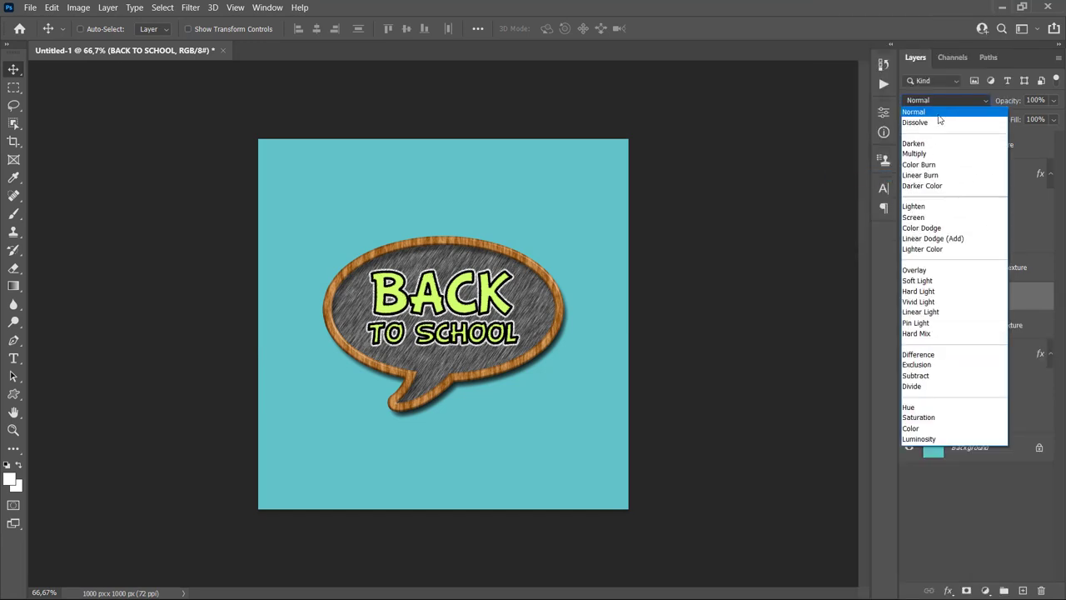
click(919, 221)
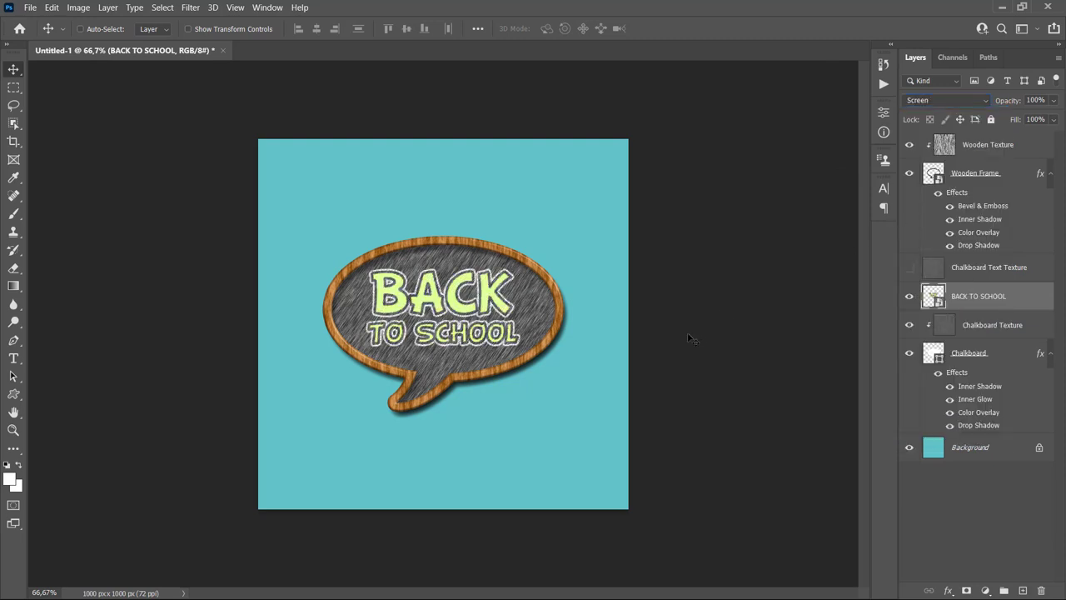
Step: Show the Chalkboard Text Texture layer, clip it to the text, and set it to Multiply
click(989, 280)
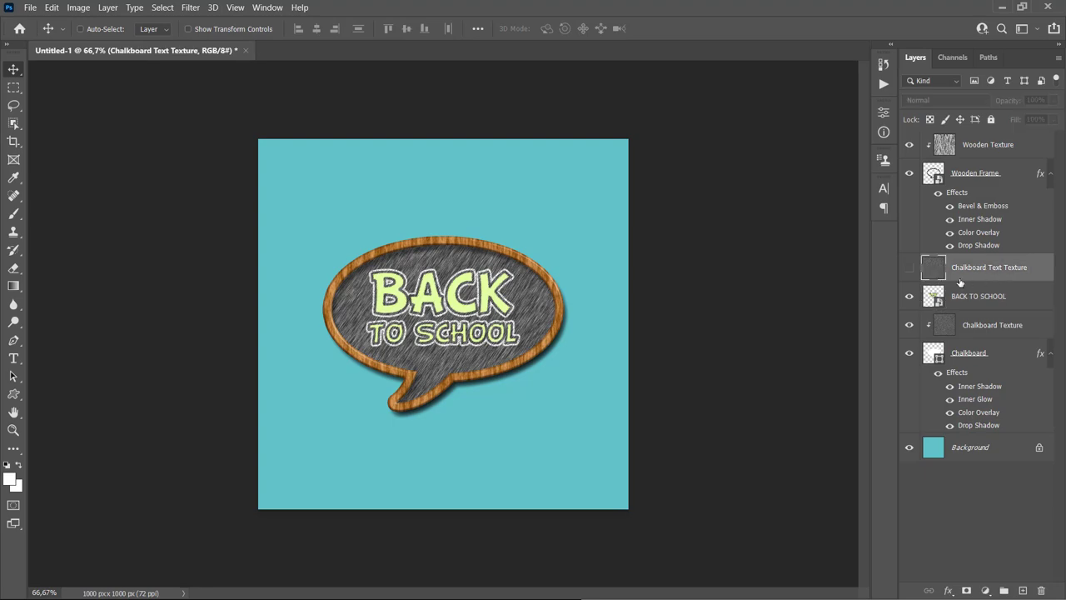
click(908, 269)
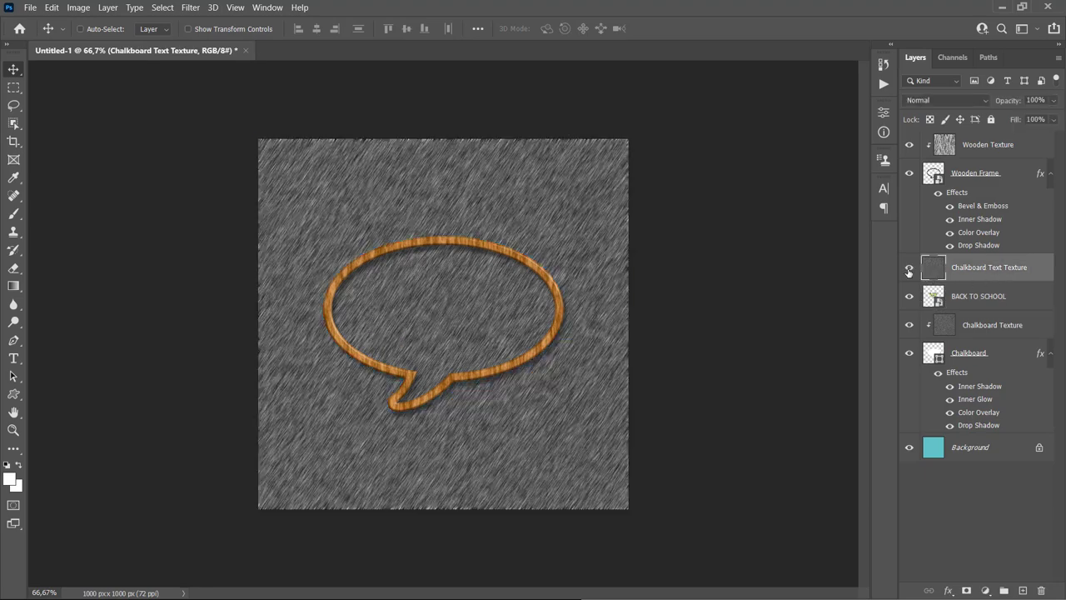
right_click(986, 282)
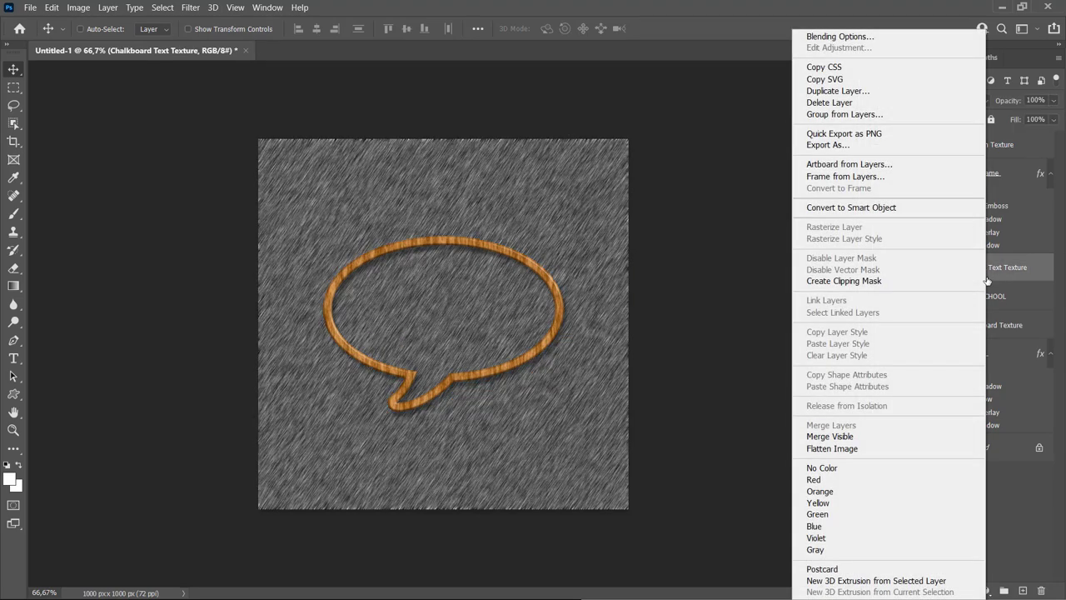
click(835, 283)
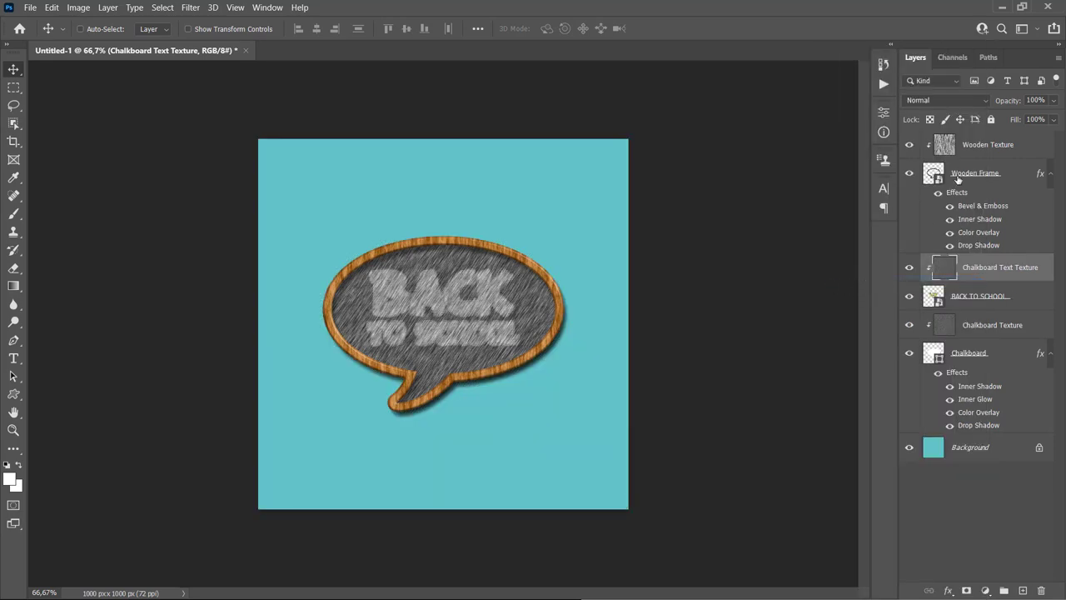
click(943, 100)
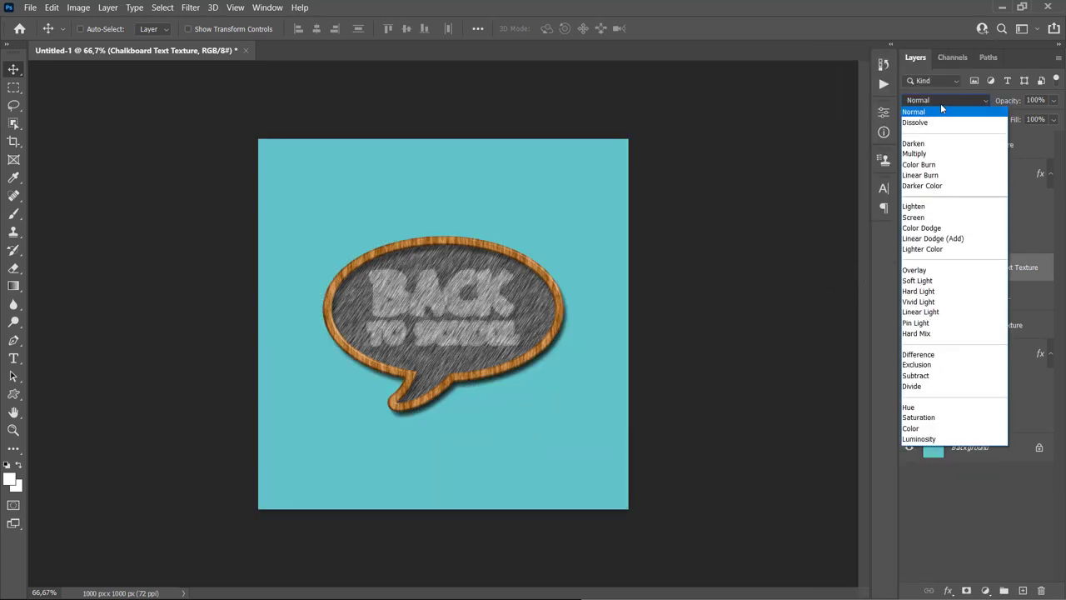
click(926, 155)
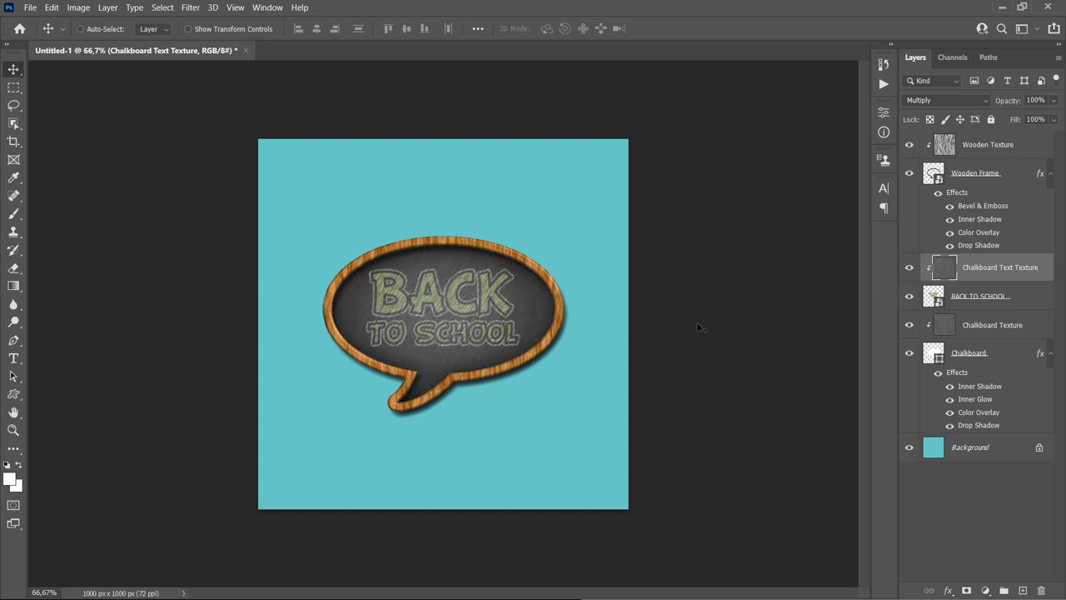
Step: Create a new Levels adjustment layer from the Layer menu
click(107, 8)
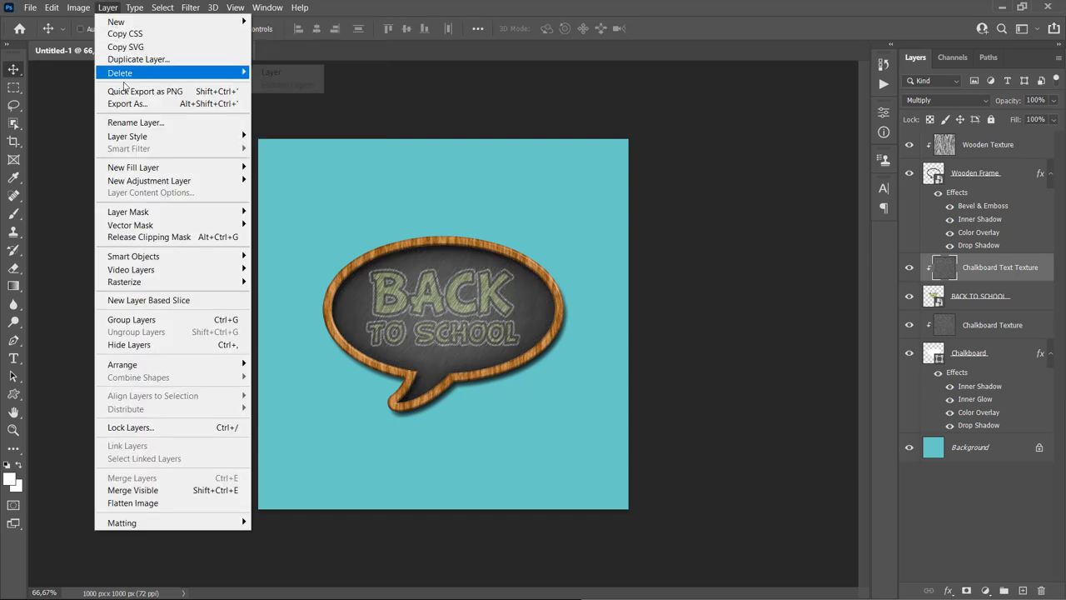
mouse_move(143, 173)
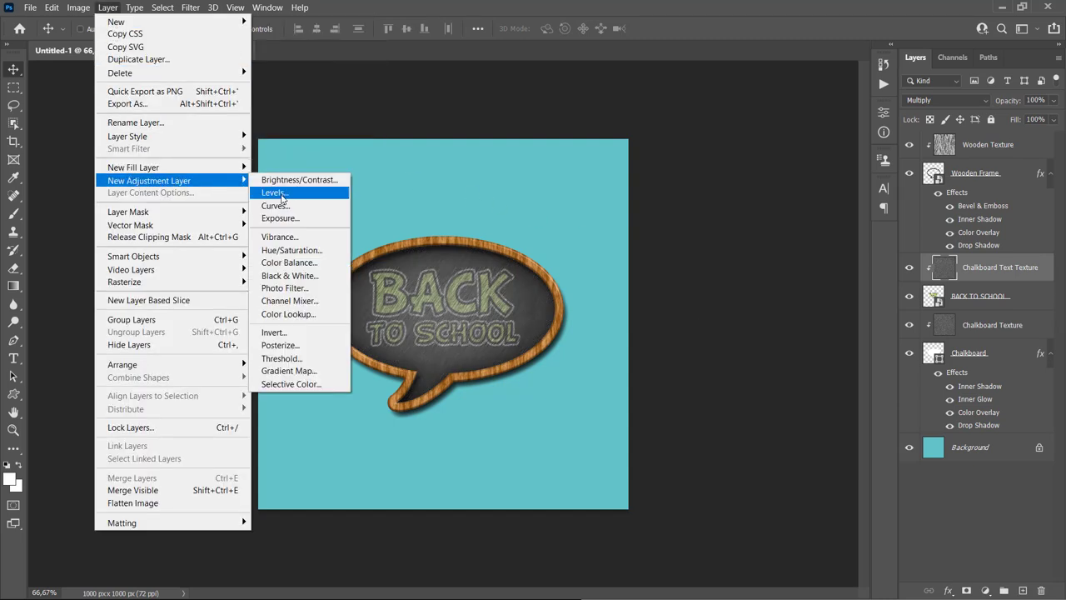
click(275, 193)
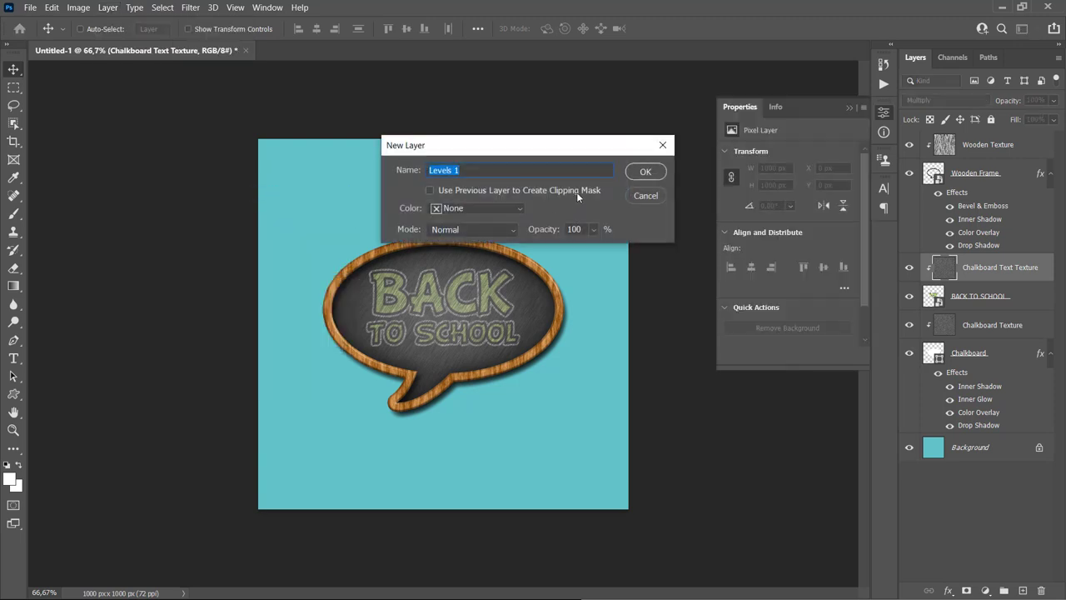
Step: Clip Levels 1 to the text texture with input levels 29 and 136
click(643, 172)
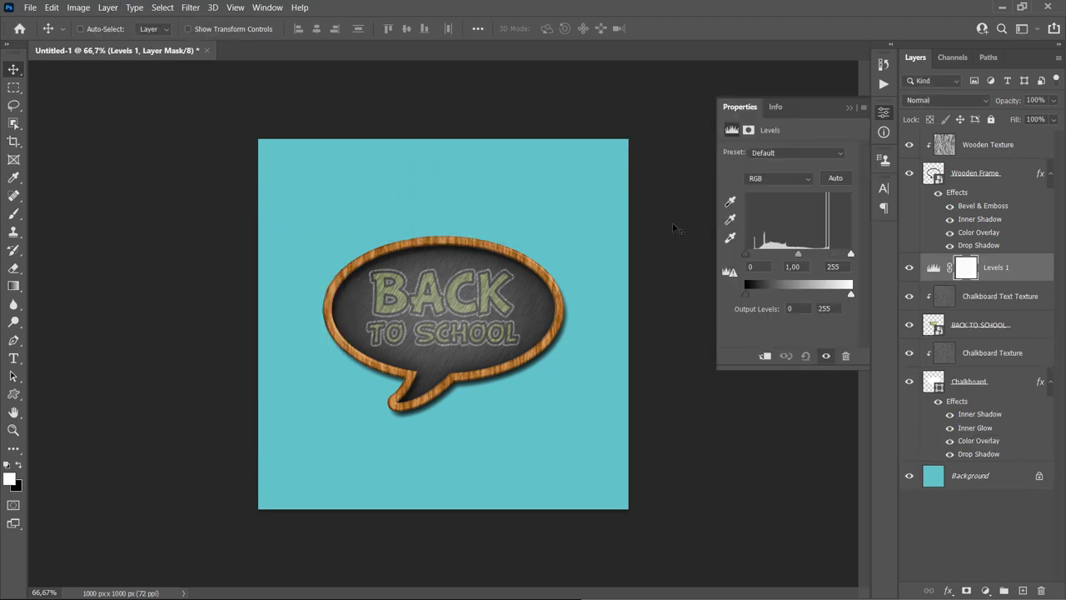
right_click(1026, 274)
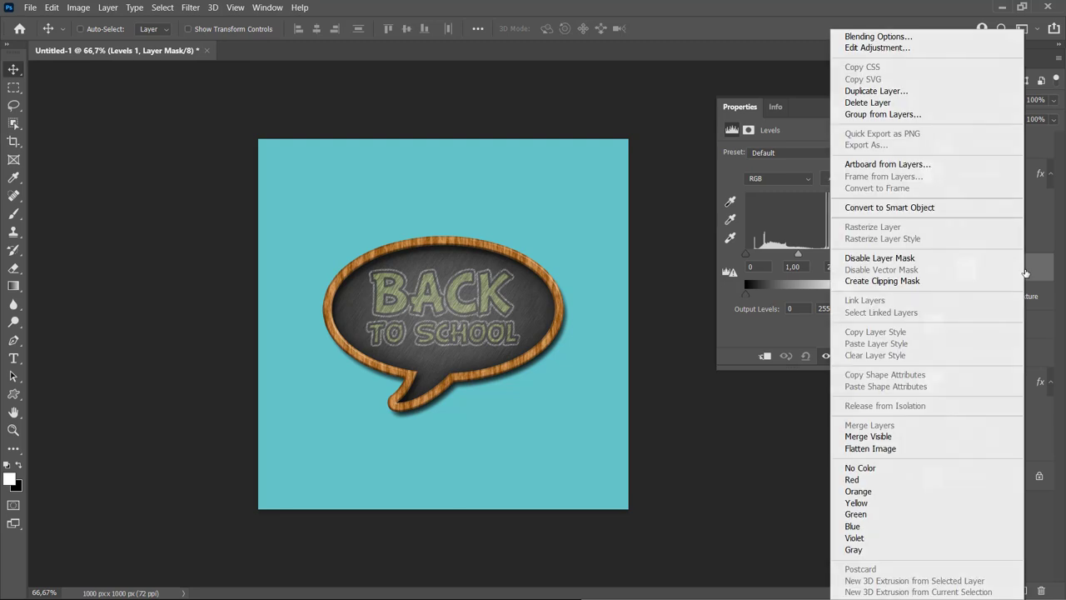
click(887, 285)
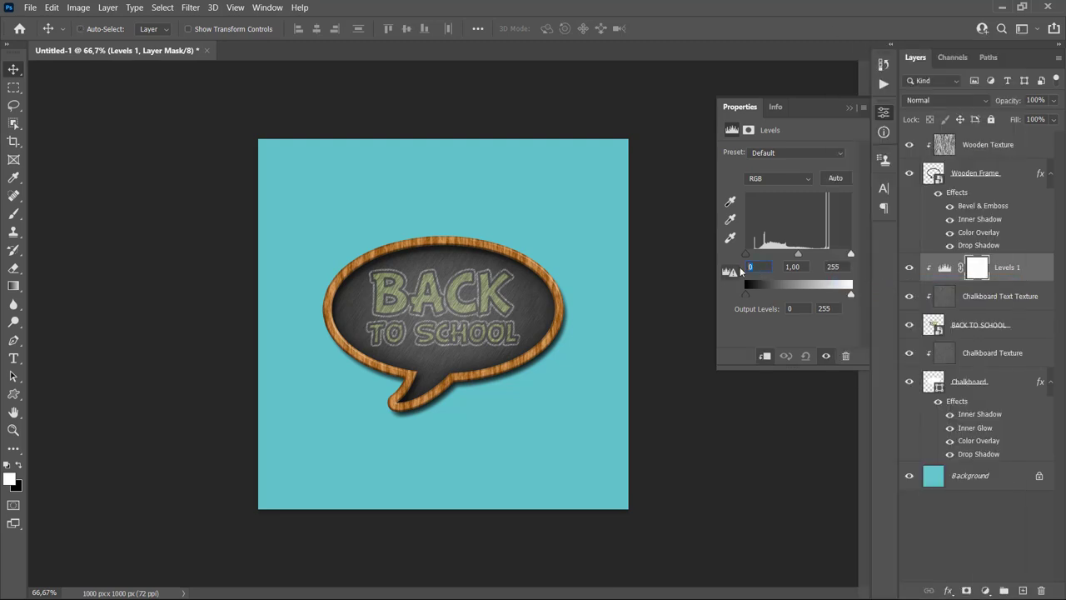
text(29)
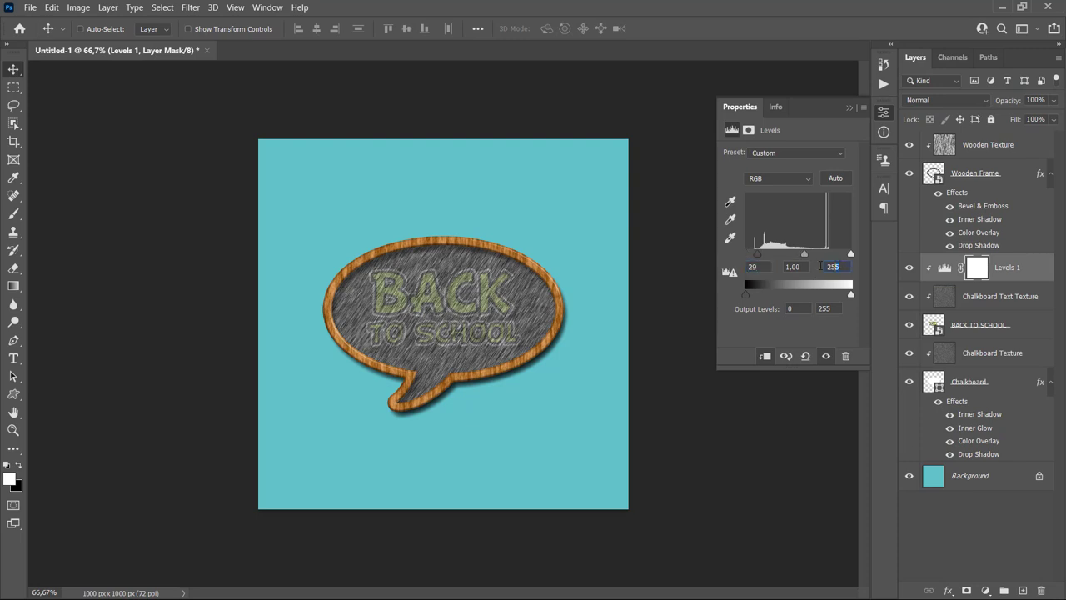
text(136)
key(Return)
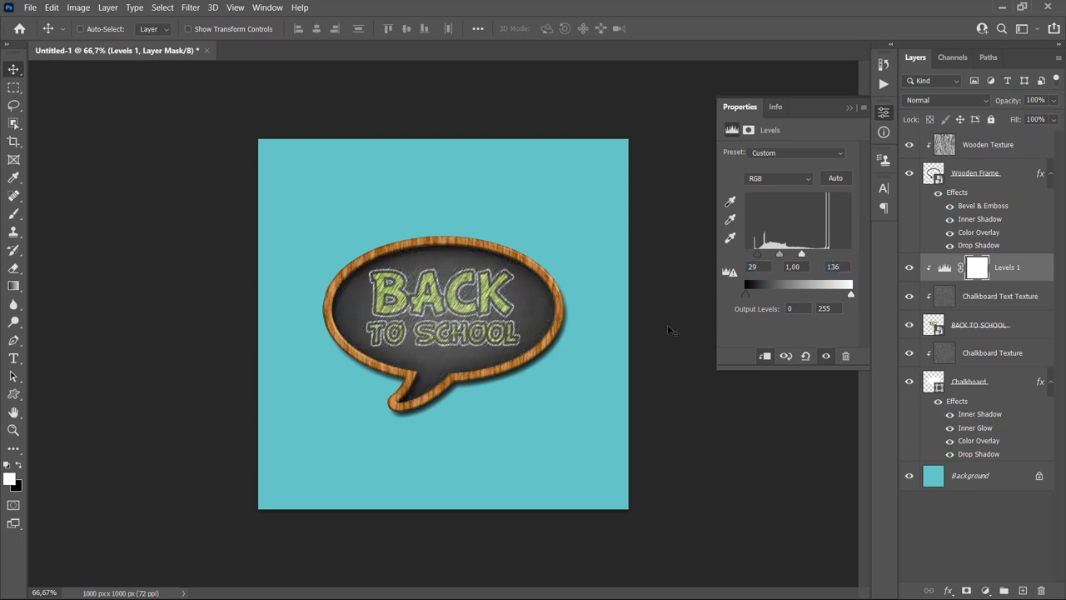
click(849, 108)
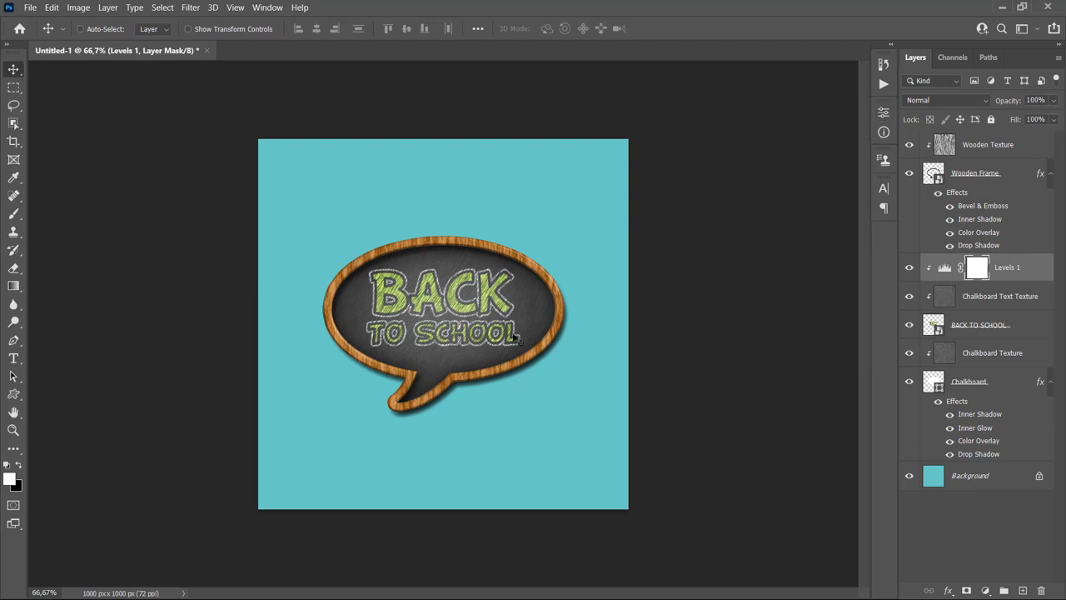
Step: Draw a small chalk-stick custom shape from Tutorial Shapes left of the word BACK
click(14, 396)
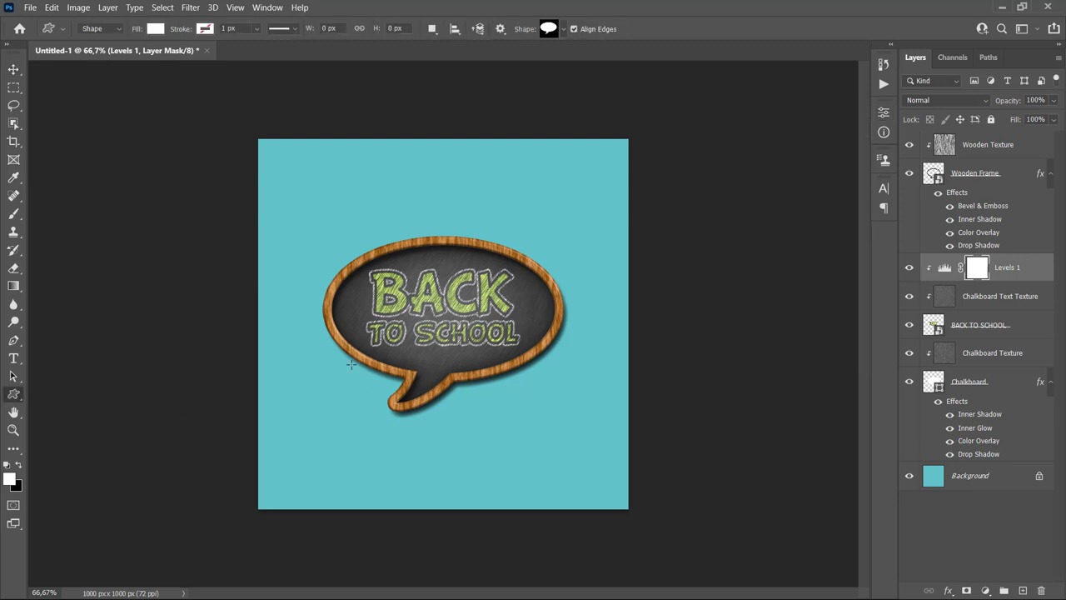
click(563, 30)
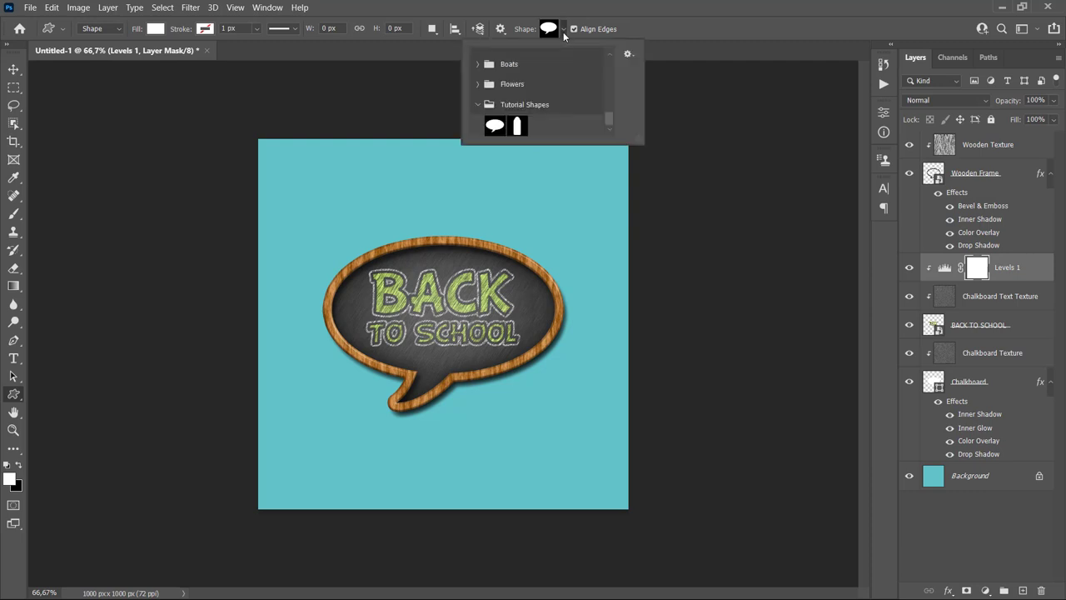
click(517, 126)
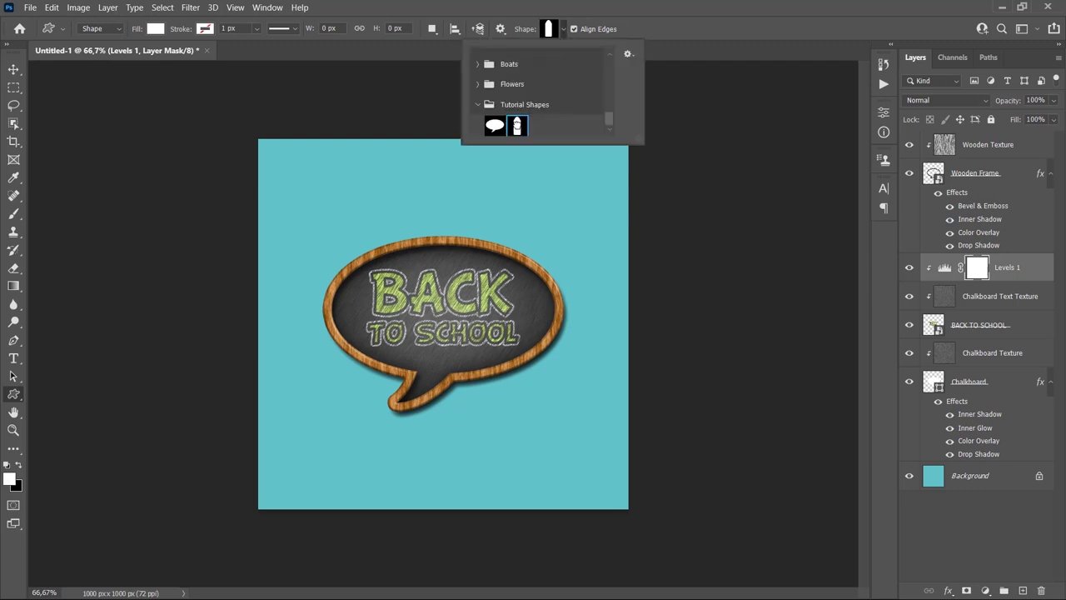
double_click(517, 126)
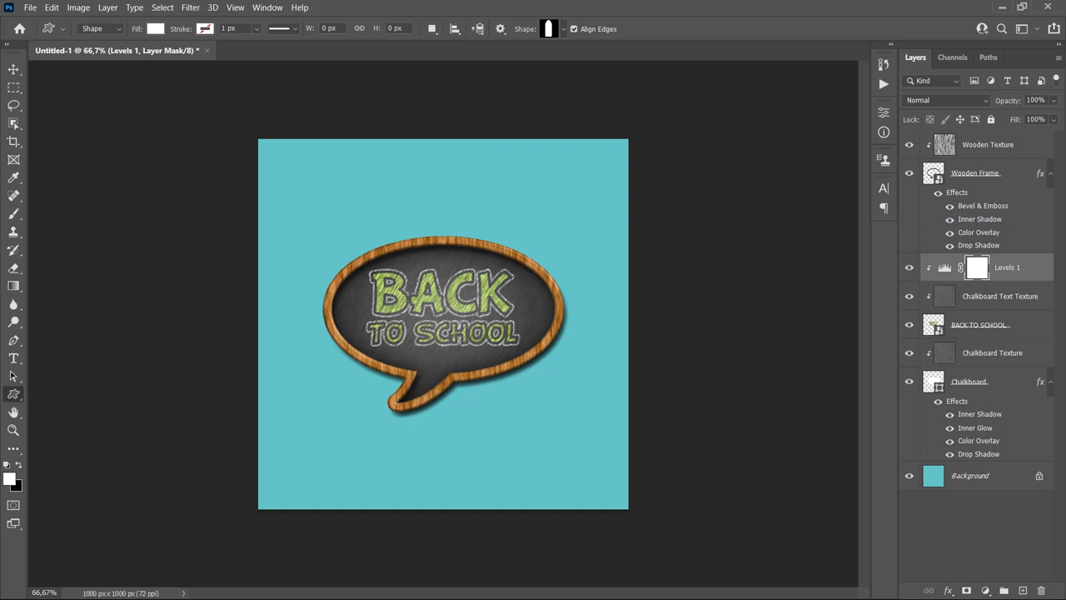
drag(360, 287, 373, 309)
Step: Rotate the chalk stick 38° and move it down beside the letter B
key(v)
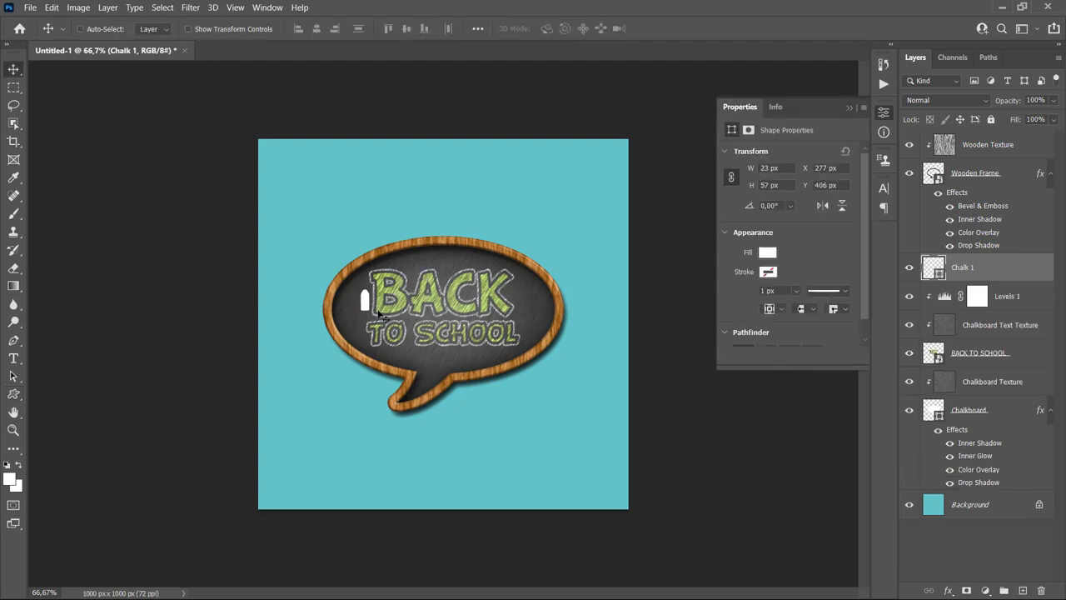
key(ctrl+plus)
scroll(372, 302, up, 5)
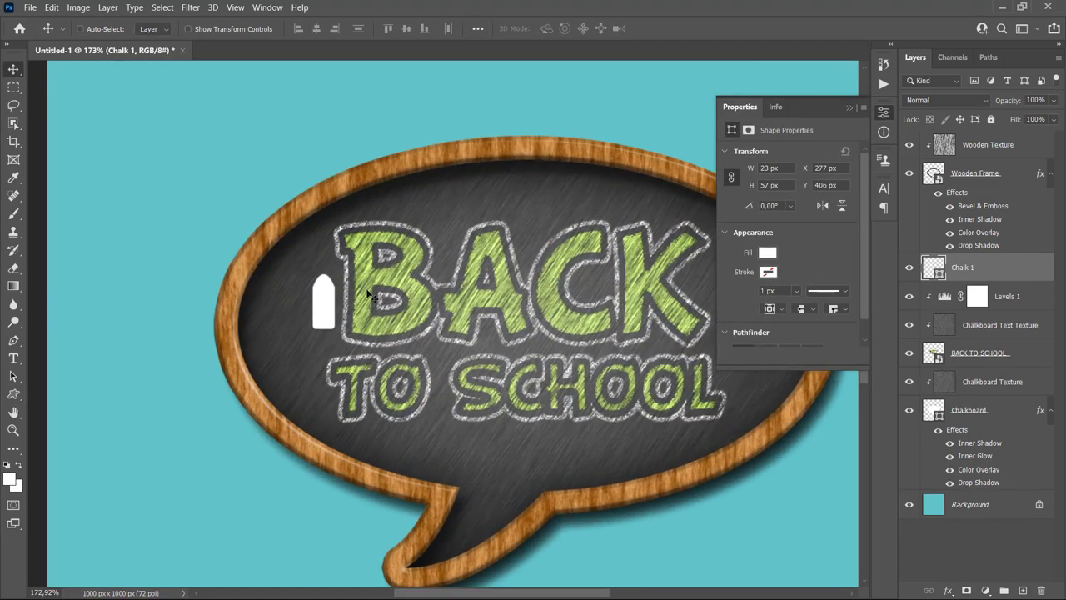
key(ctrl)
key(ctrl+t)
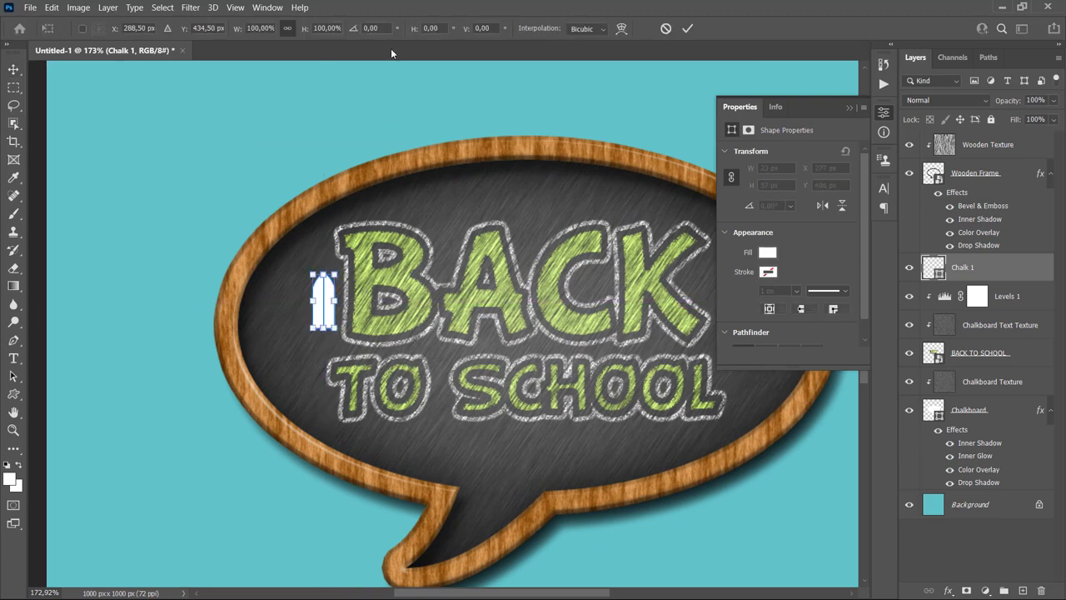
text(38)
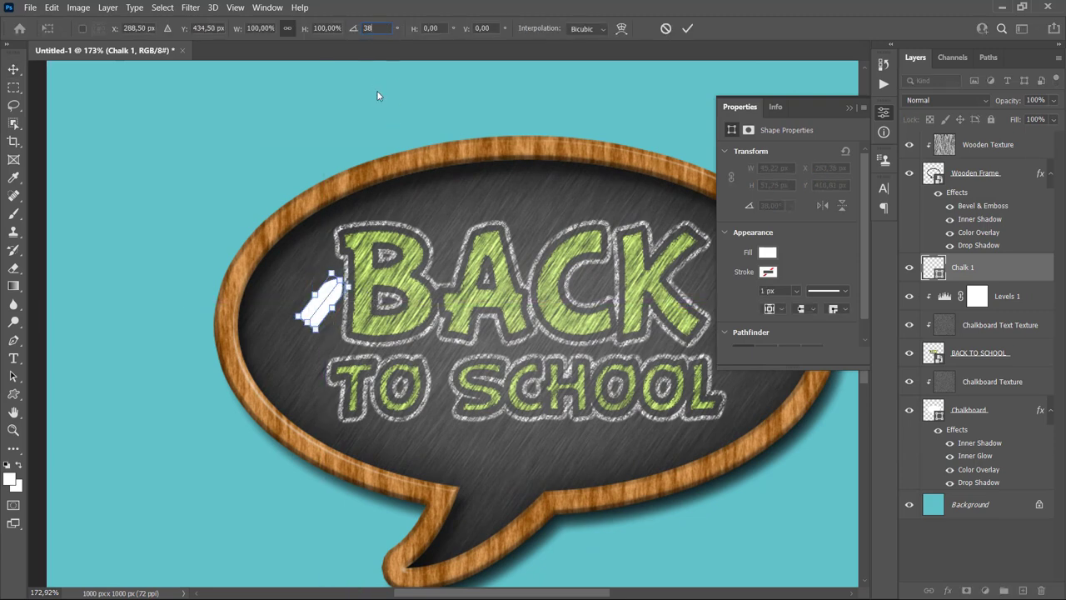
key(Return)
key(Return)
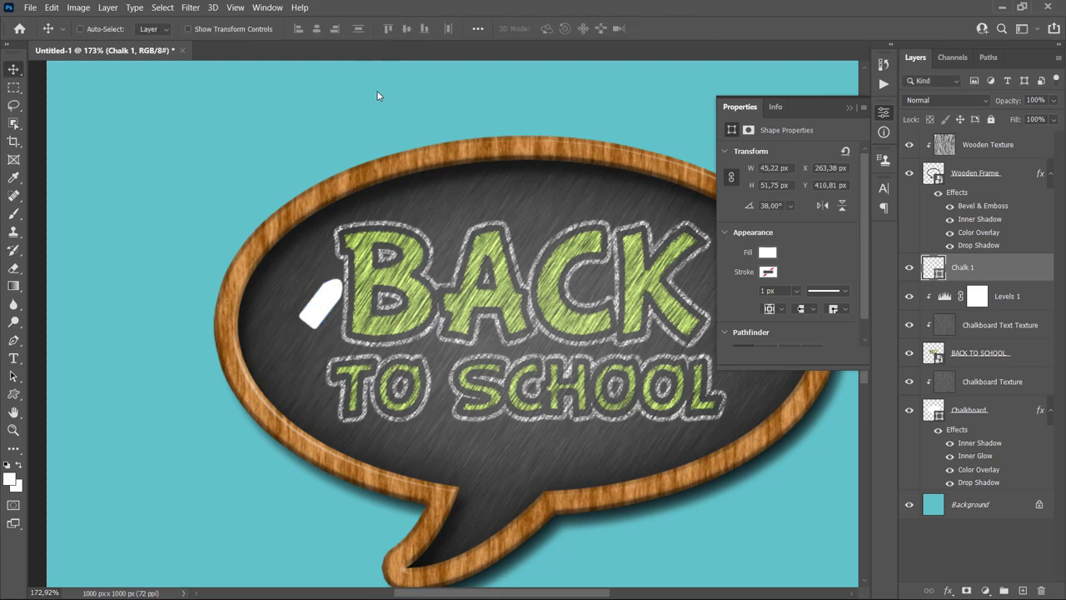
drag(361, 319, 388, 342)
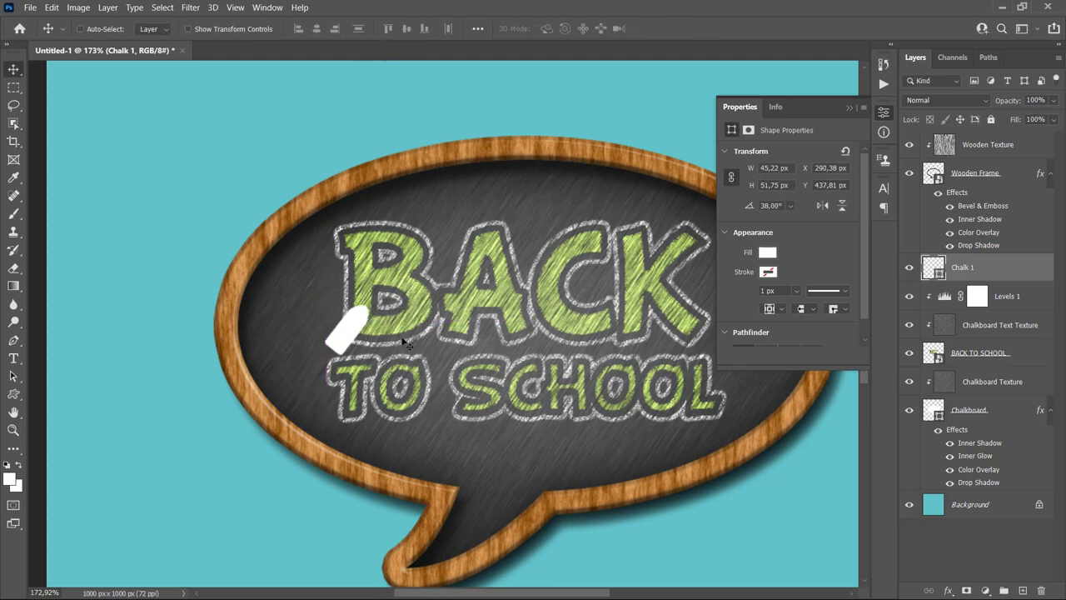
Step: Add a black drop shadow to Chalk 1: 75% opacity, distance 7, spread 0, size 5
right_click(1002, 274)
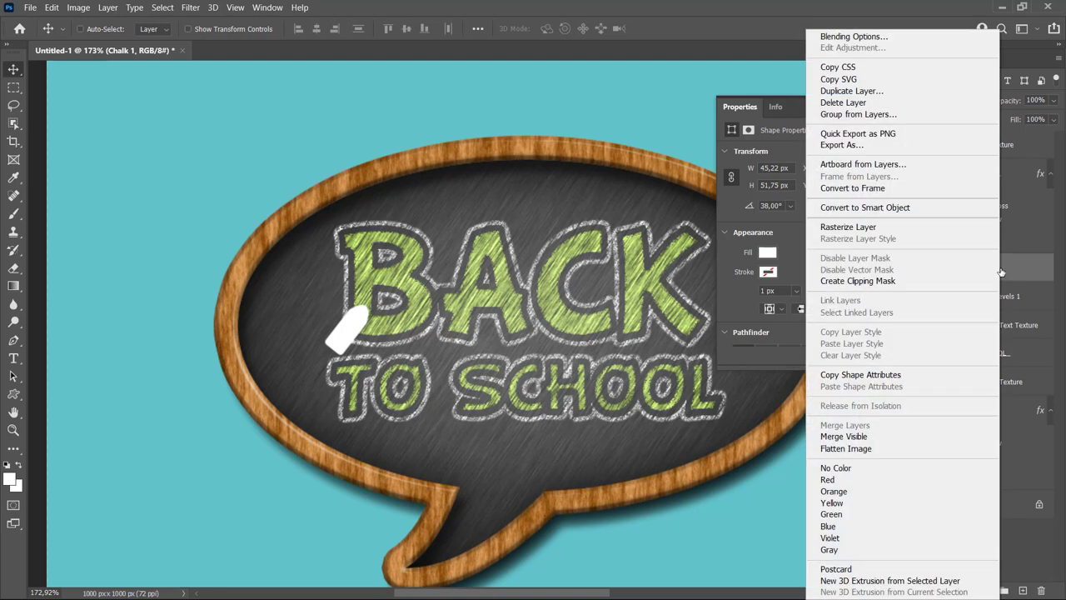
click(849, 37)
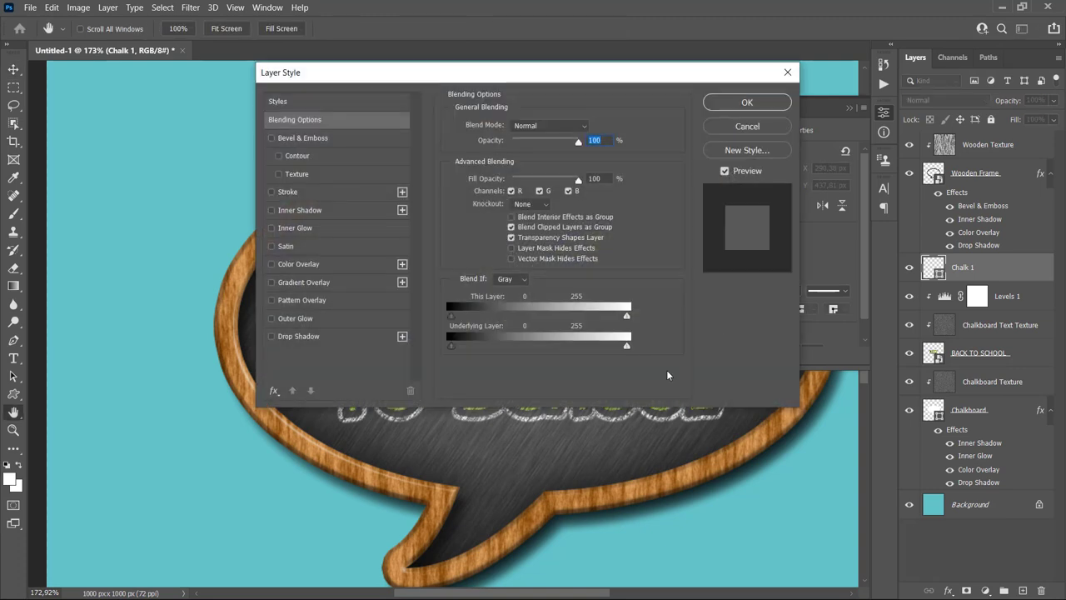
click(301, 337)
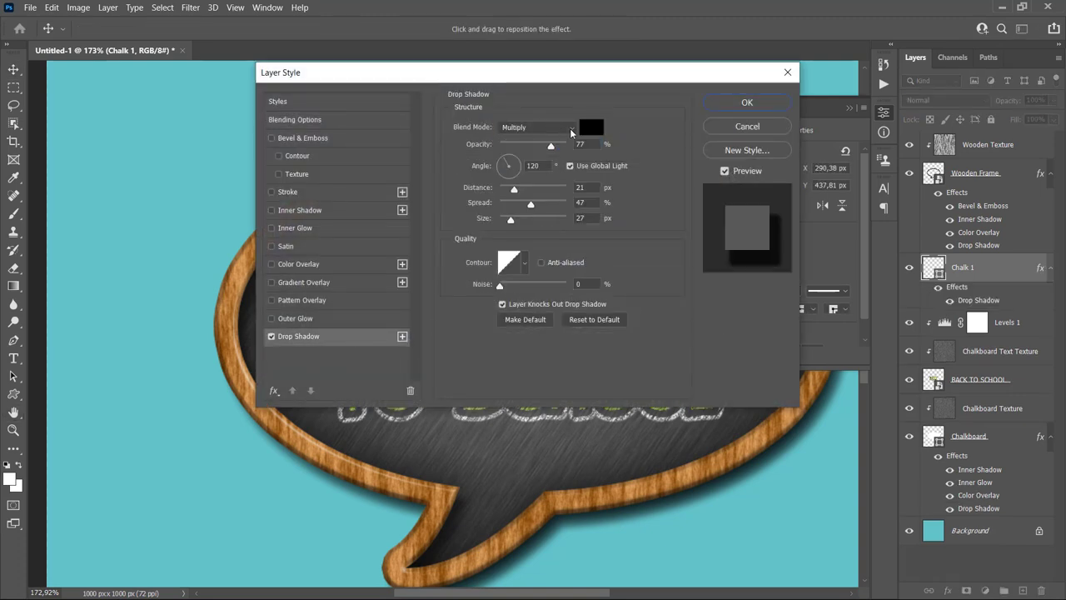
click(591, 127)
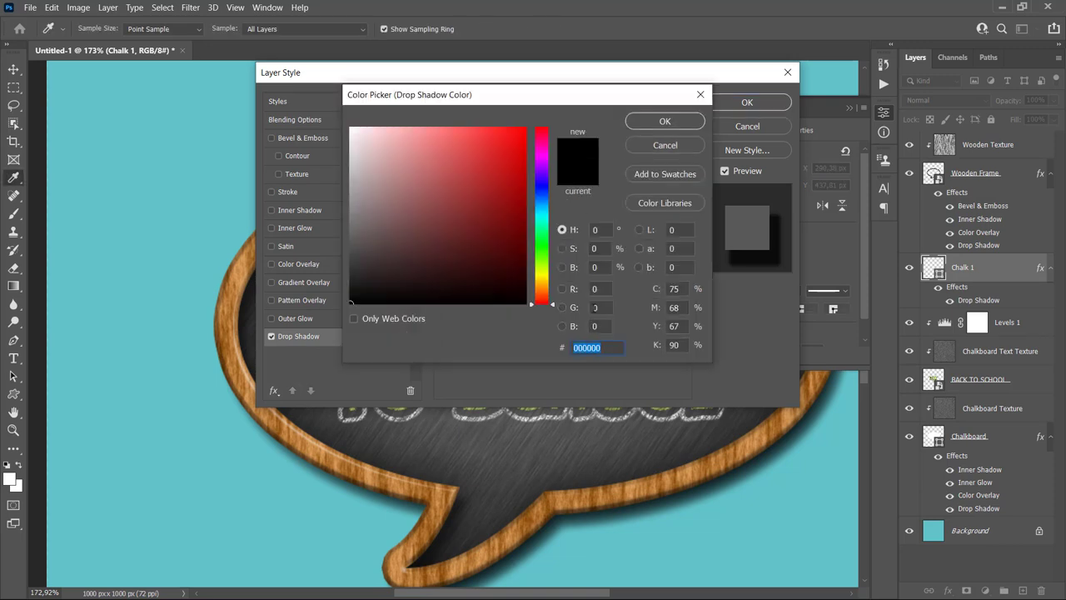
click(648, 124)
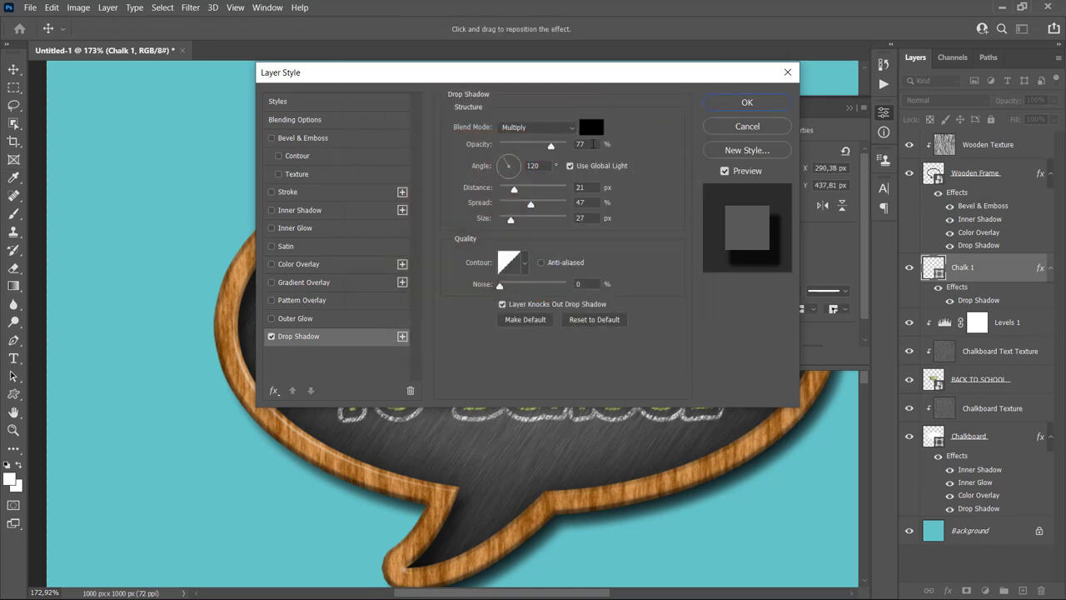
text(75)
click(575, 188)
text(7)
key(Tab)
text(0)
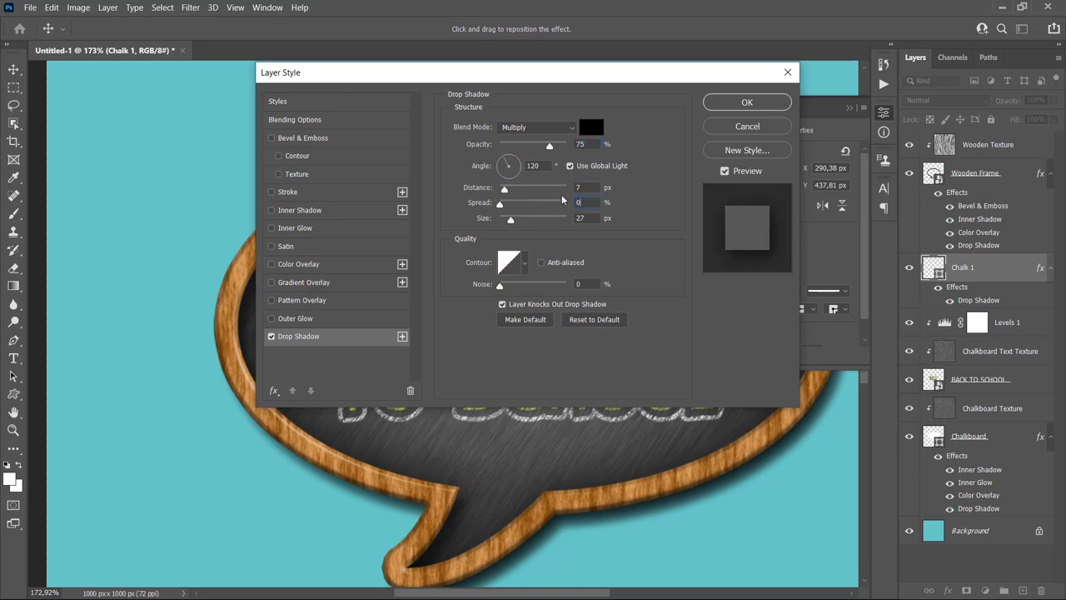
key(Tab)
text(5)
Step: Add a black Multiply inner shadow at 33% opacity, -70° angle and 2 px distance
click(307, 212)
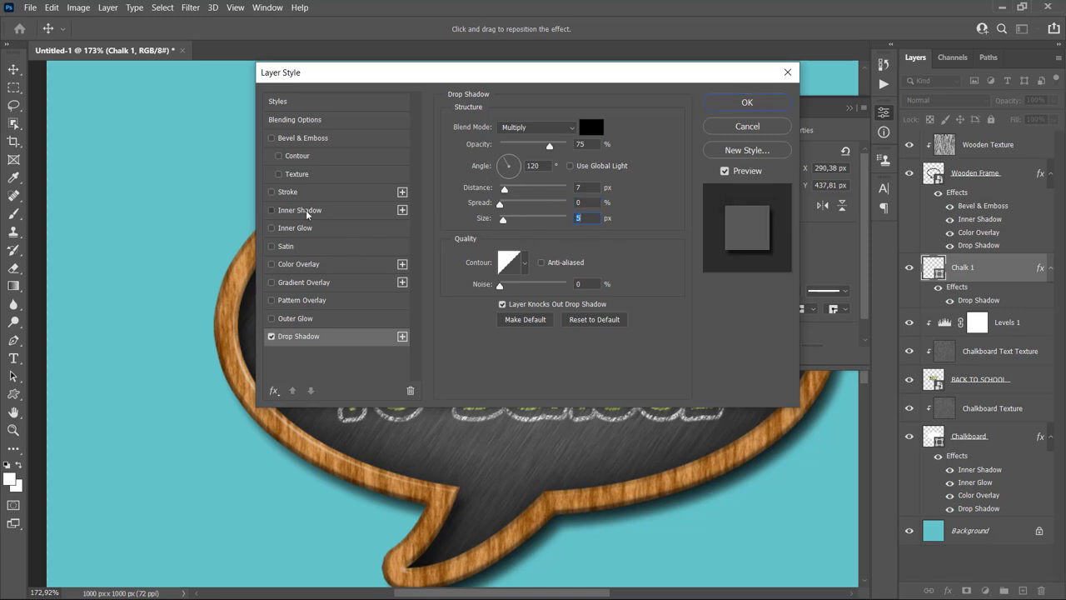
click(518, 127)
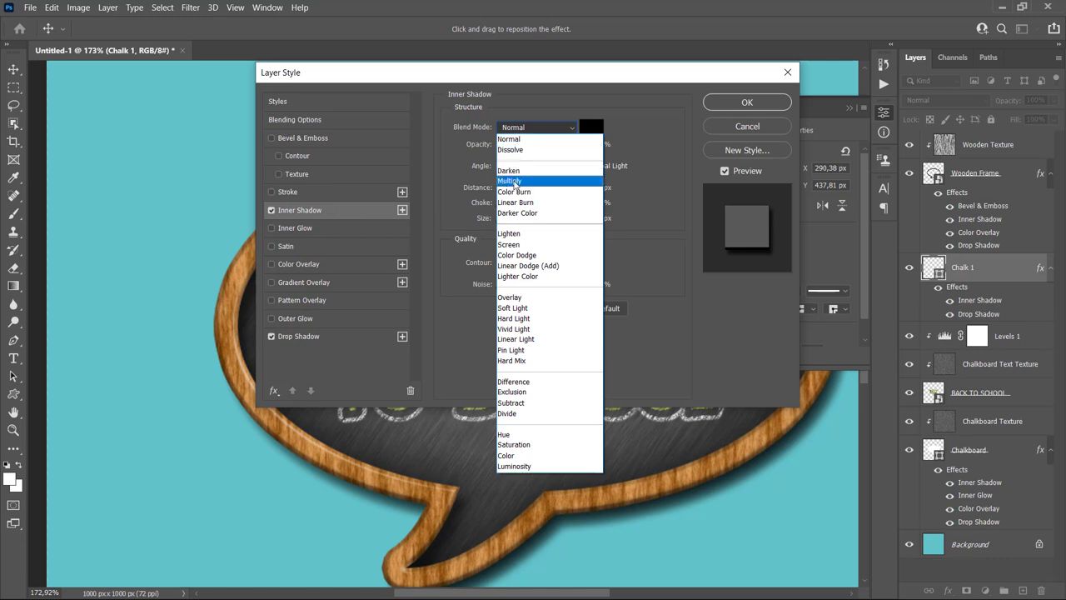
click(509, 180)
click(592, 127)
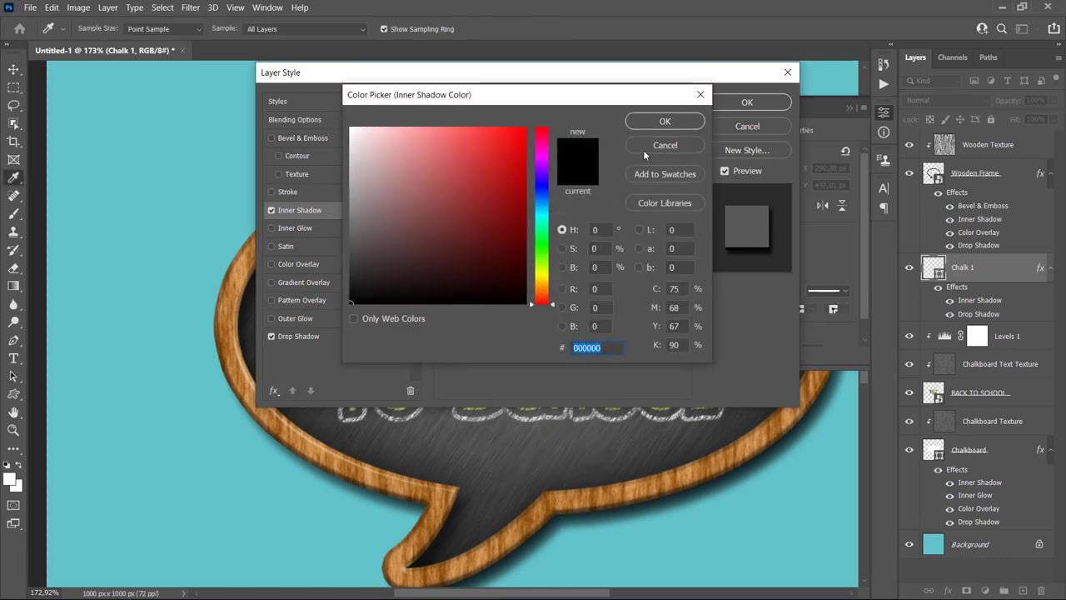
click(665, 121)
double_click(581, 144)
text(3)
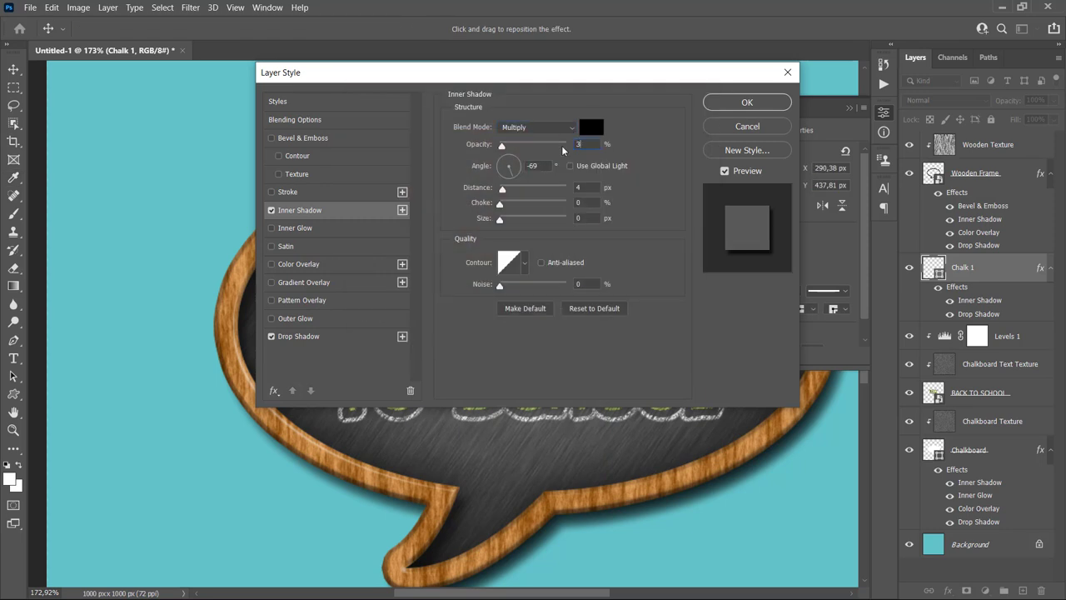
text(3)
key(Return)
key(Tab)
key(Down)
double_click(584, 187)
text(2)
Step: Add a Chisel Hard bevel: depth 623%, size 6, global light, highlight 75%, shadow 24%
click(309, 142)
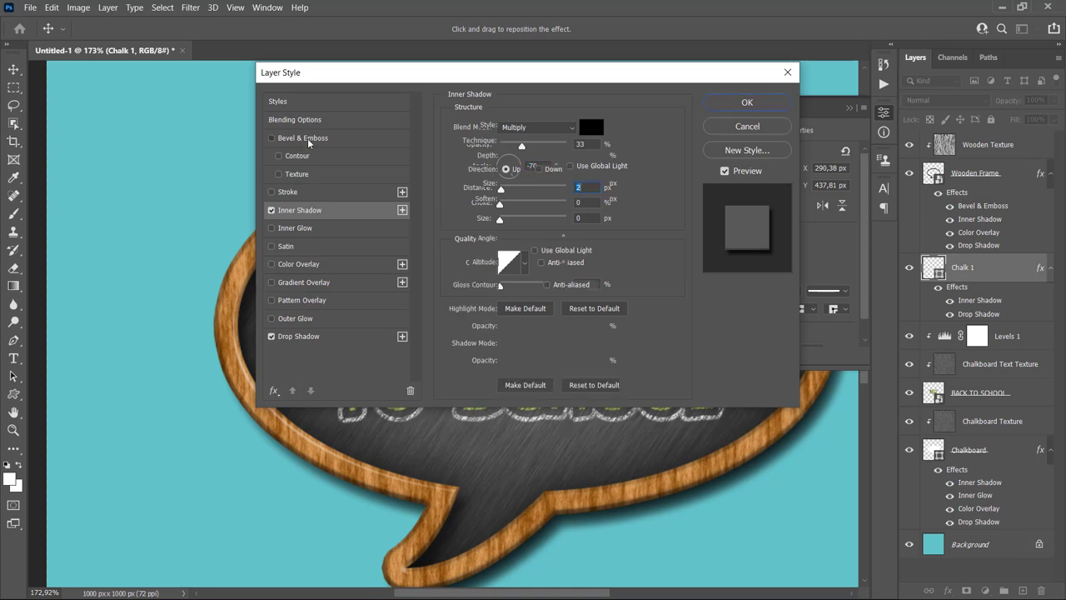
click(534, 141)
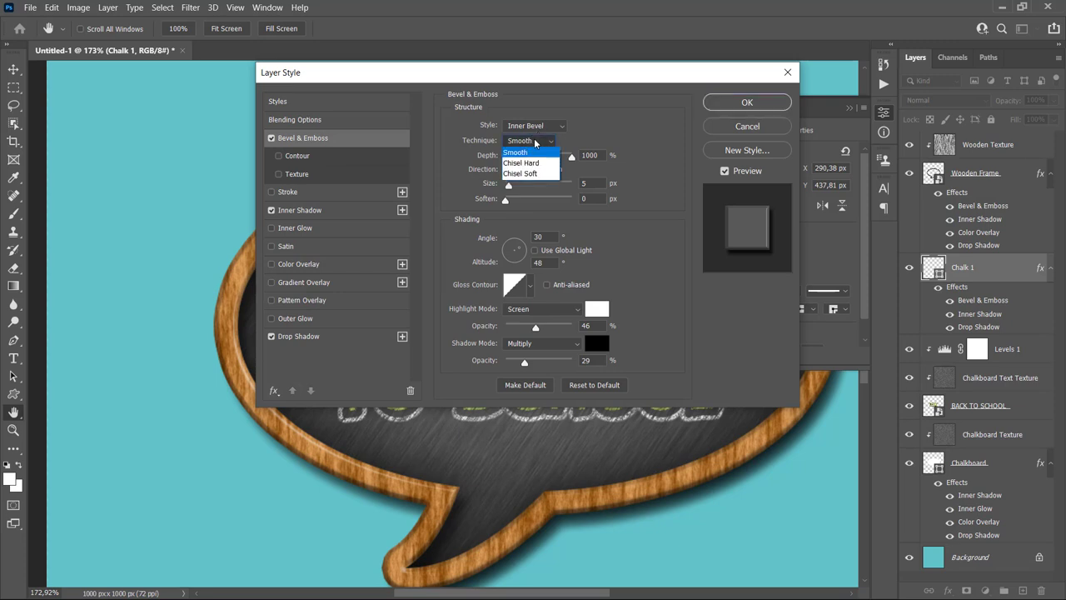
click(521, 164)
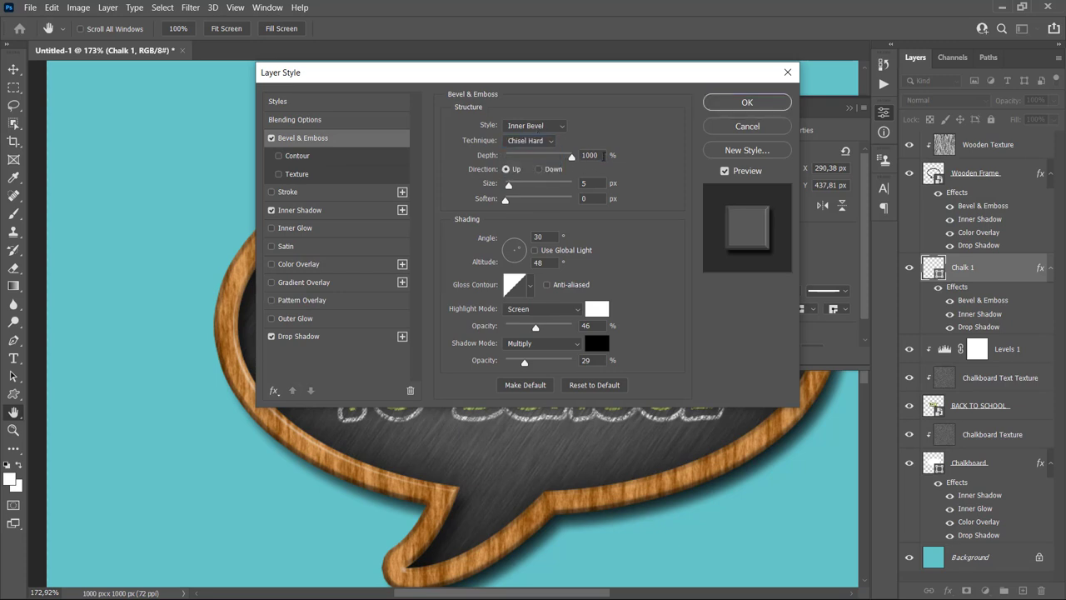
drag(571, 157, 546, 156)
double_click(581, 181)
text(6)
click(535, 250)
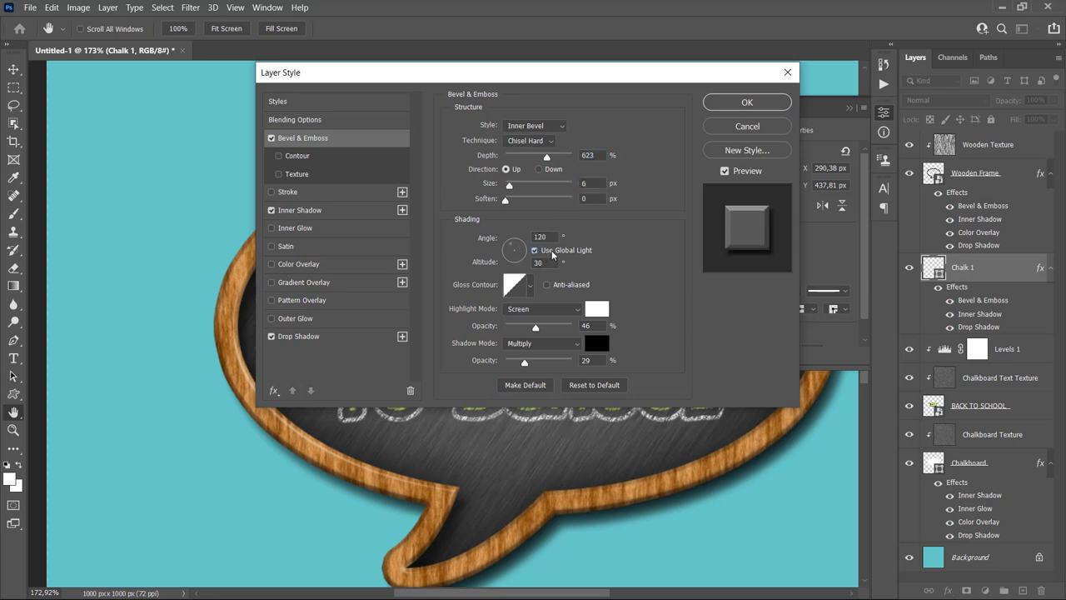
double_click(589, 325)
text(75)
click(589, 360)
key(Down)
key(Down)
key(Down)
key(Down)
key(Down)
Step: Add an f2f2f2 colour overlay and apply the Chalk 1 layer style
click(295, 265)
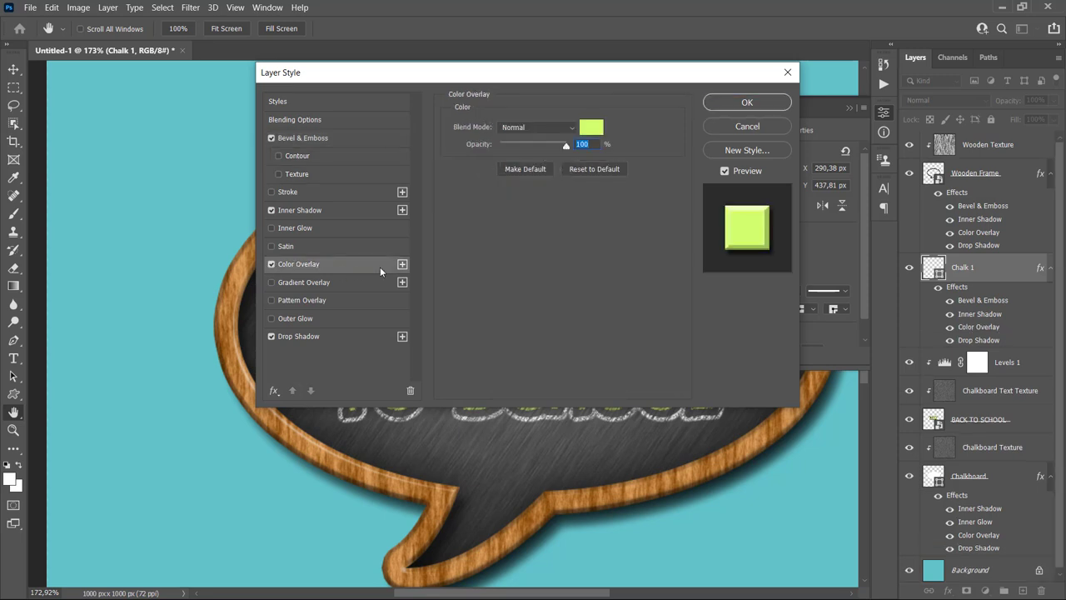
click(590, 128)
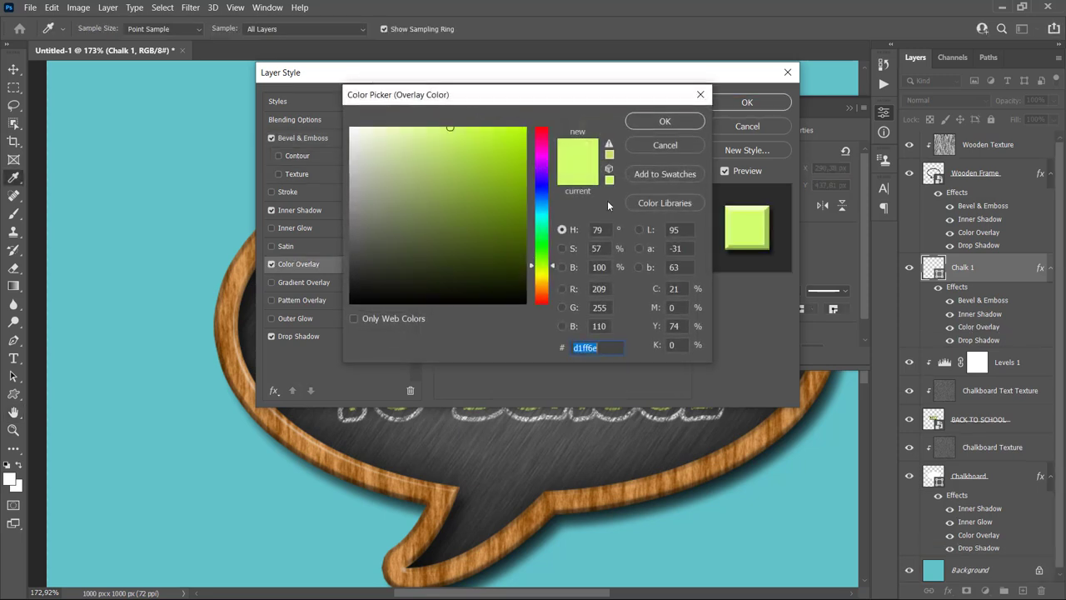
text(f2f2f2)
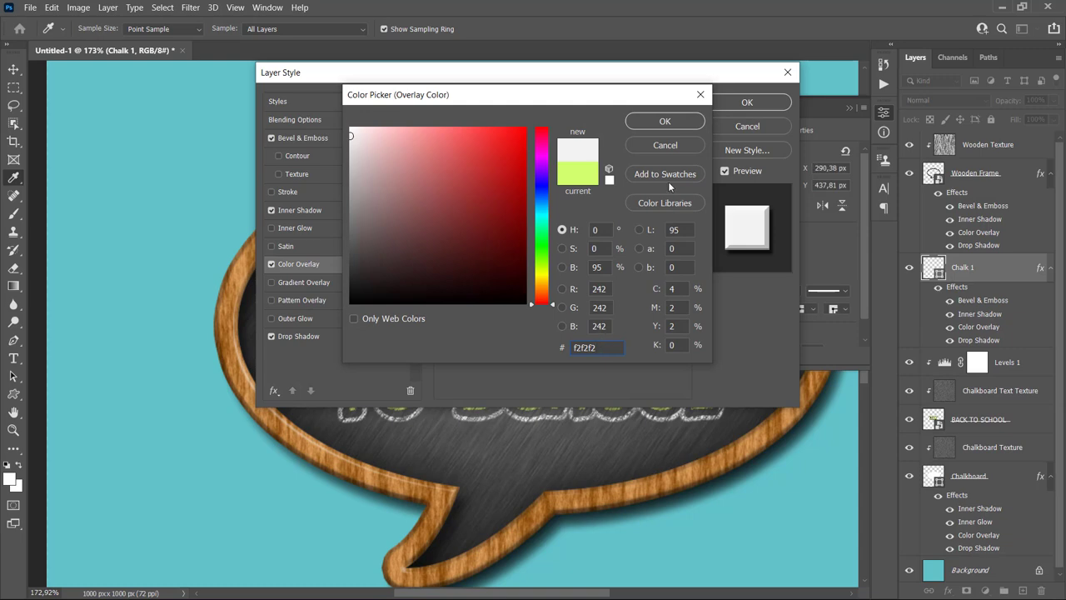
click(665, 122)
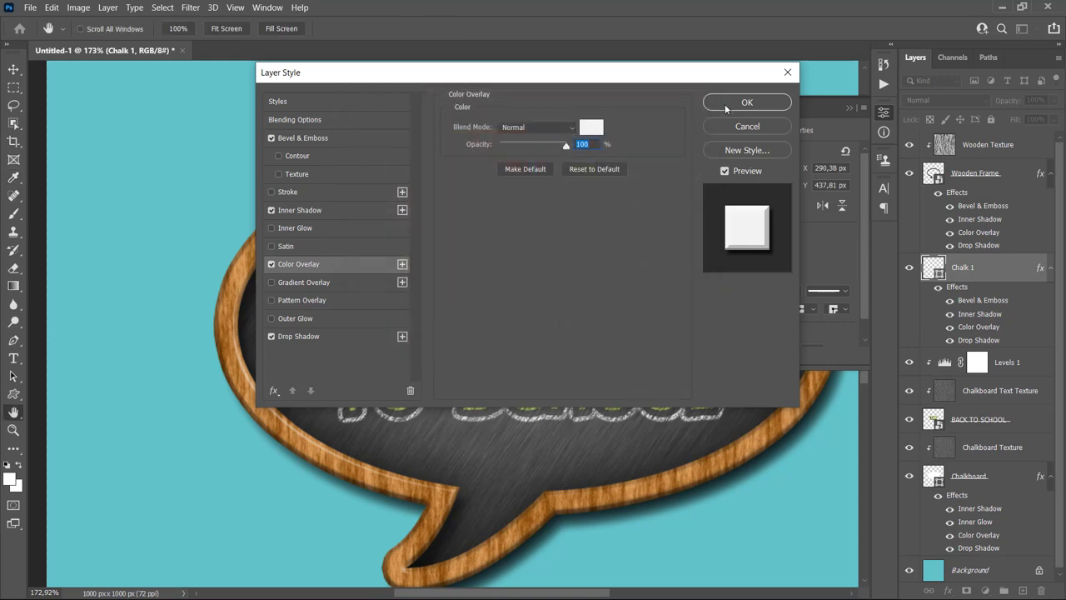
click(725, 102)
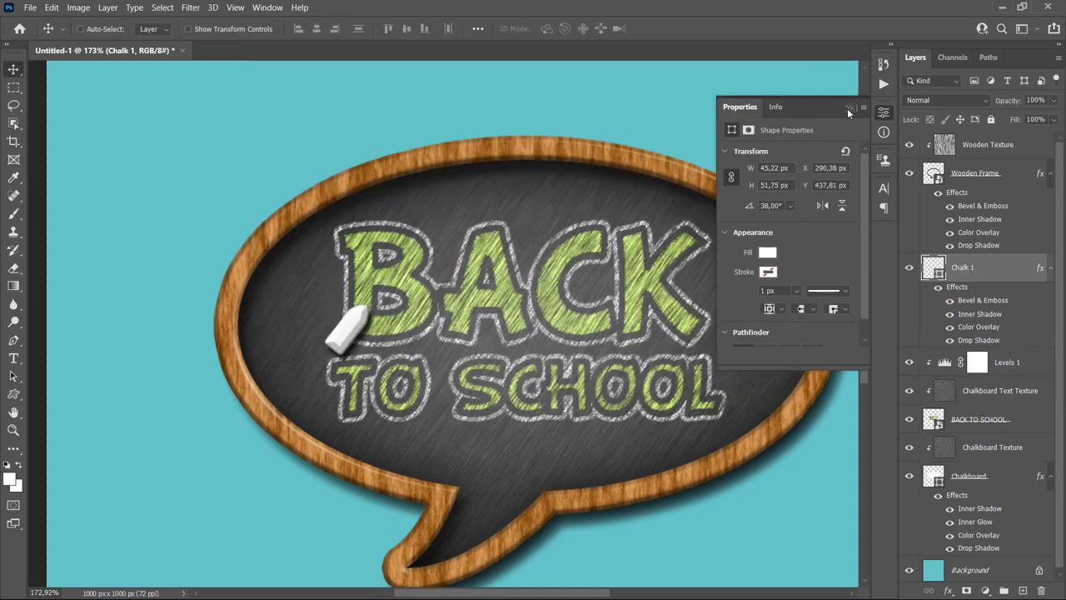
Step: Nudge the white chalk, duplicate it, and move the copy above the original
mouse_move(364, 317)
mouse_down()
mouse_move(367, 330)
mouse_move(353, 318)
mouse_up()
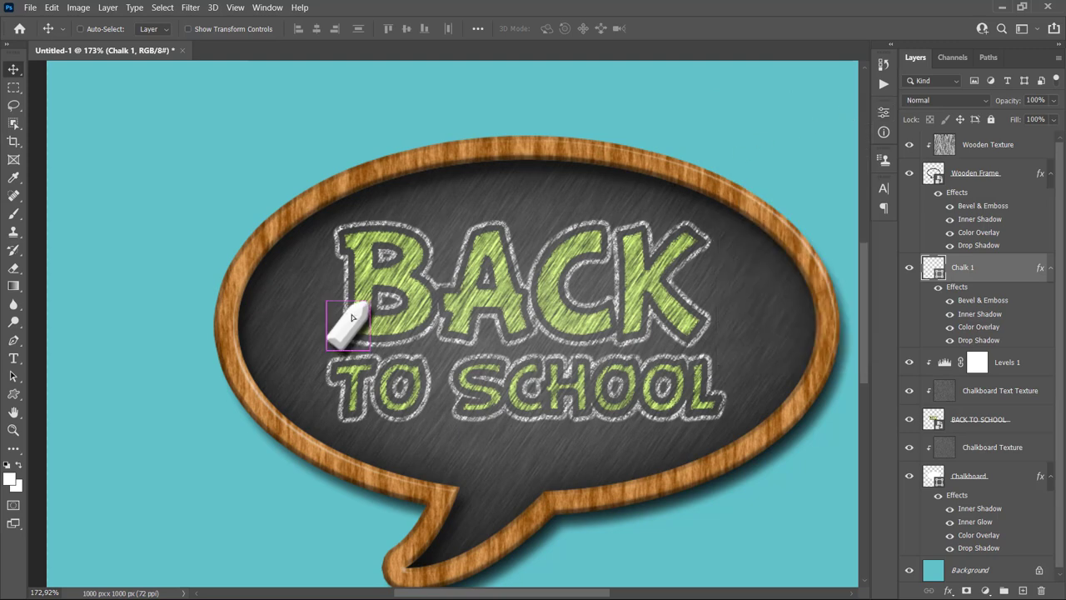
key(ctrl+j)
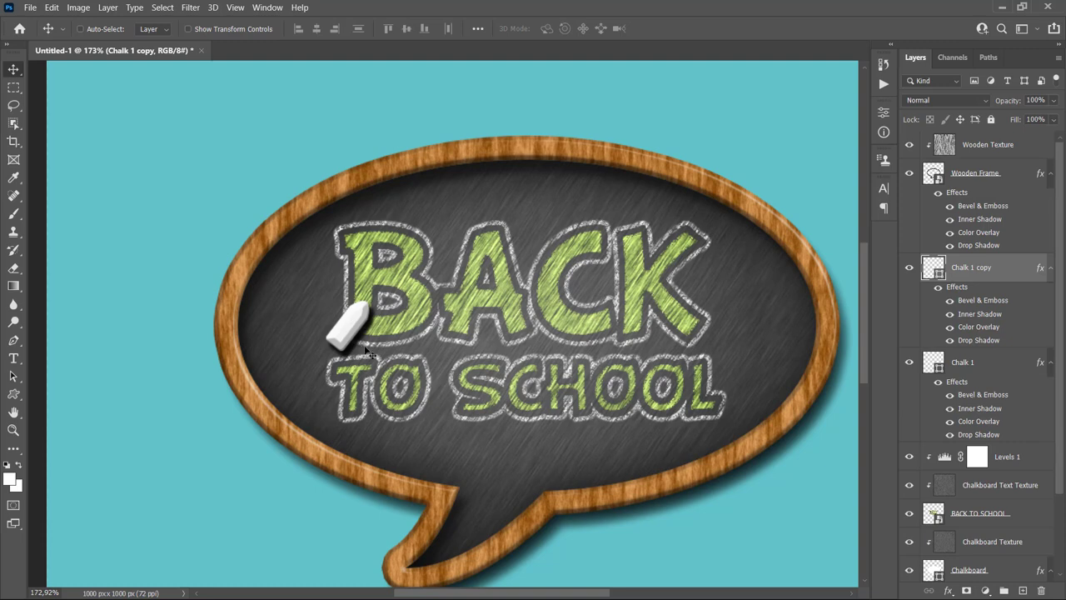
drag(367, 354, 414, 307)
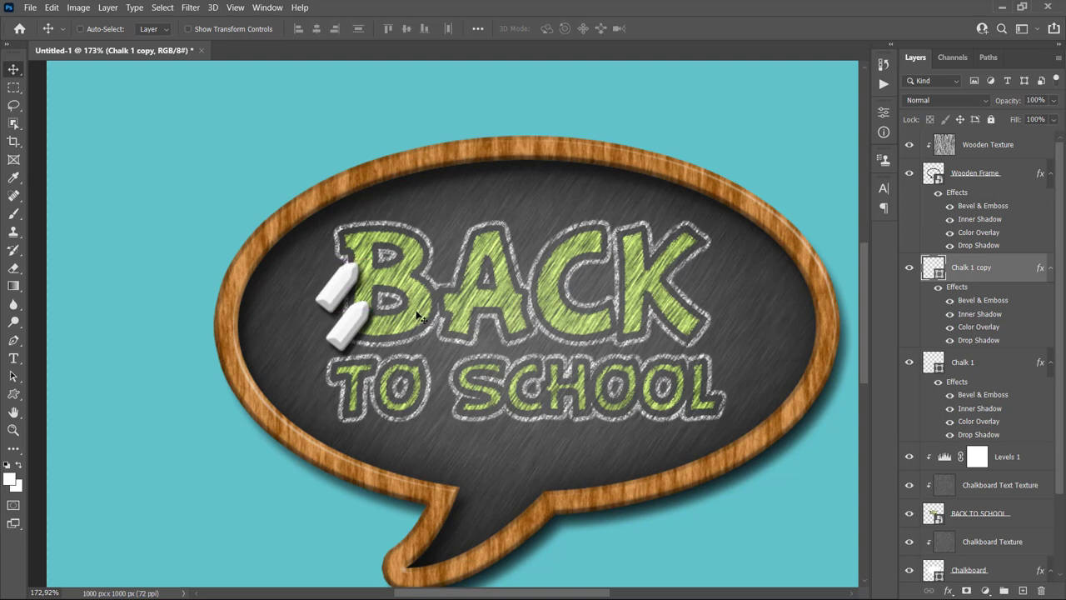
Step: Change the copy's colour overlay to lime green c1e053 and apply it
right_click(1001, 281)
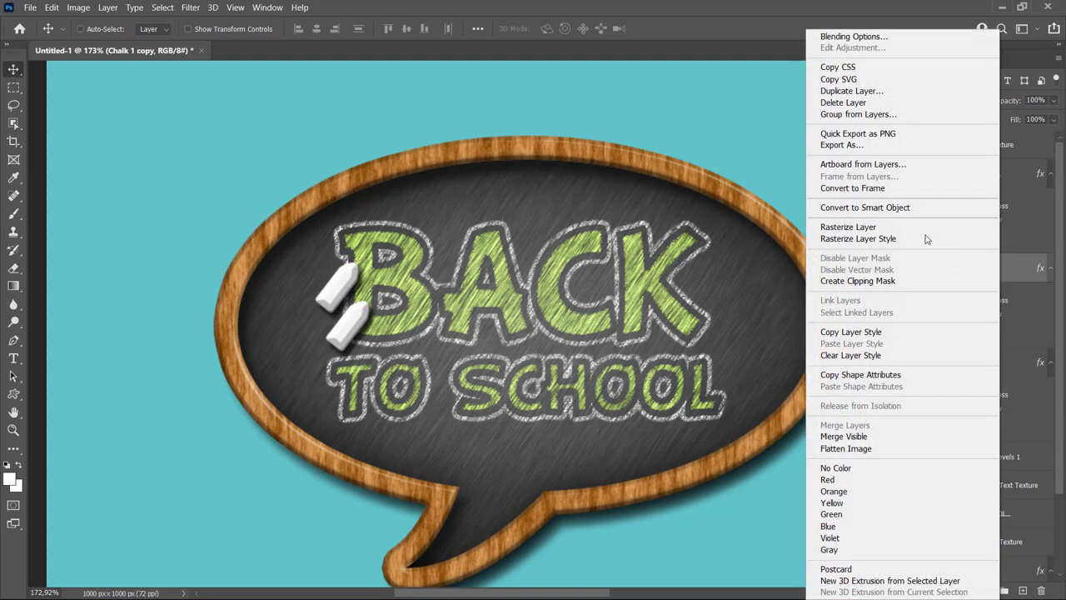
click(853, 38)
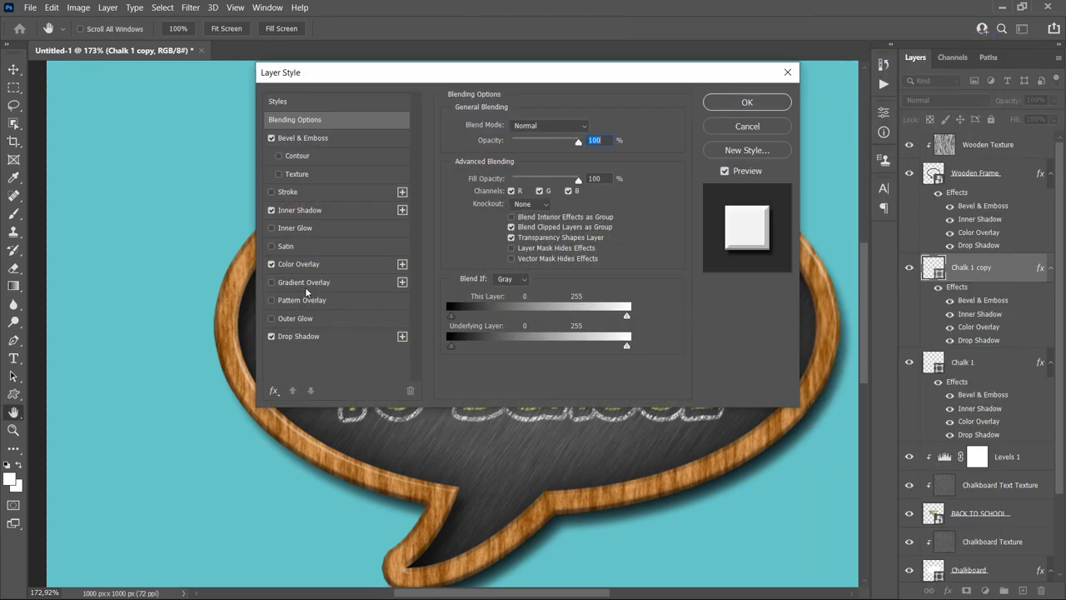
click(302, 264)
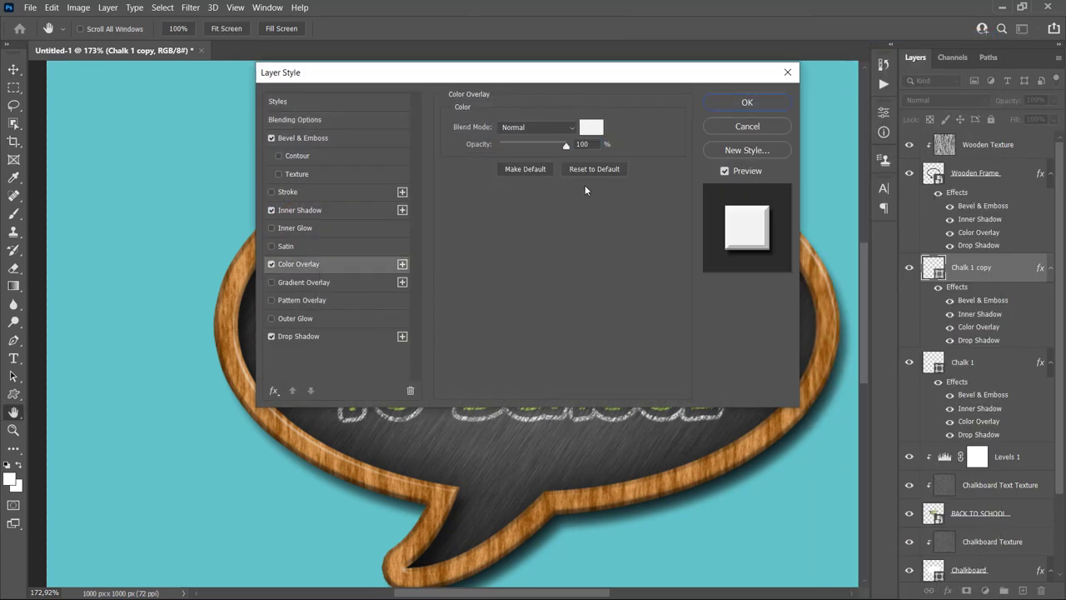
click(592, 127)
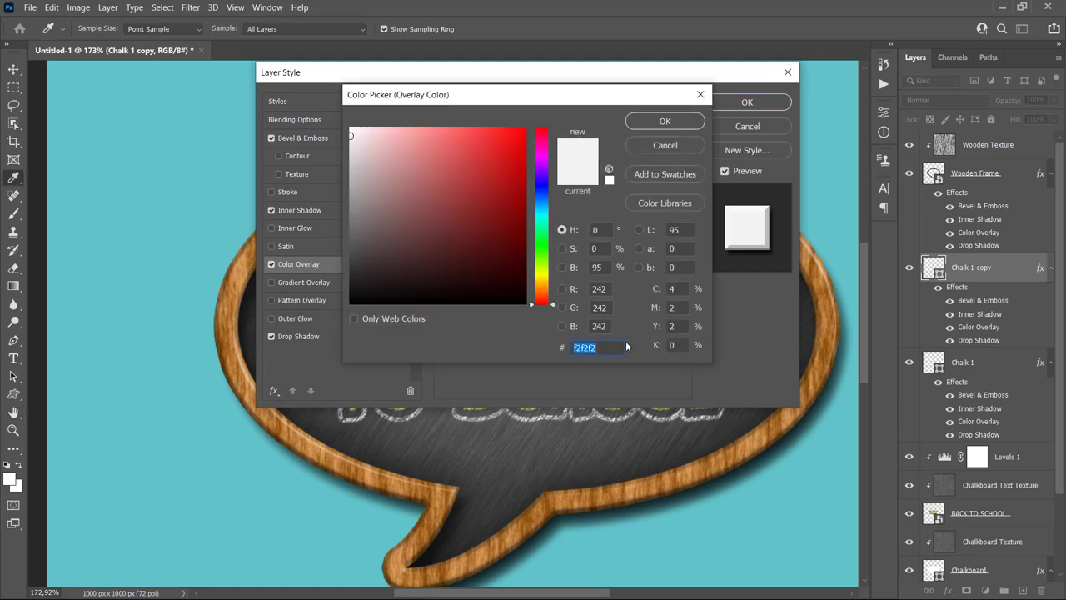
text(c1e053)
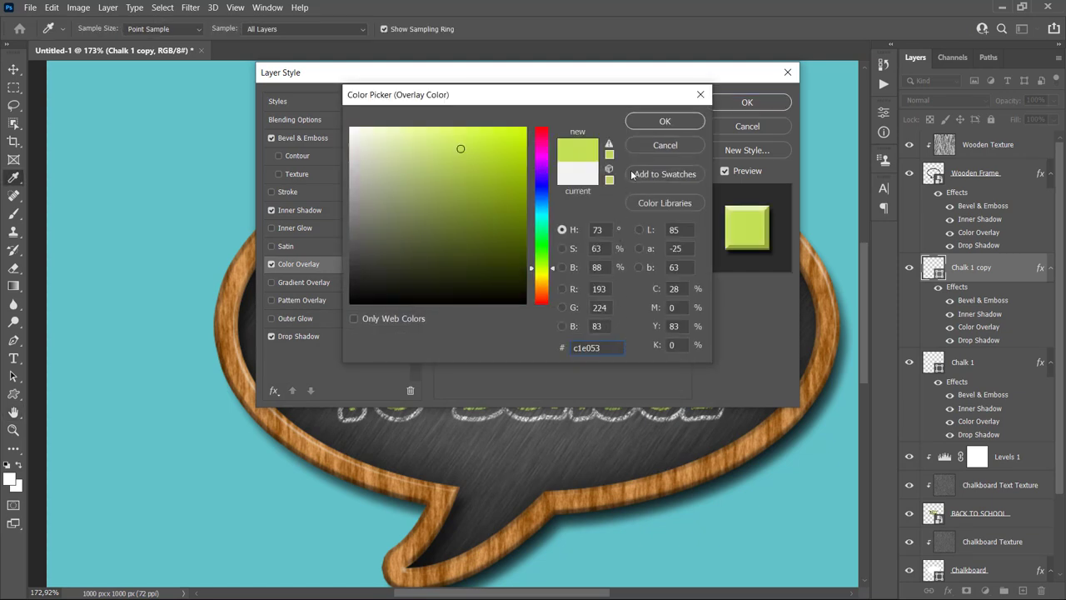
click(648, 124)
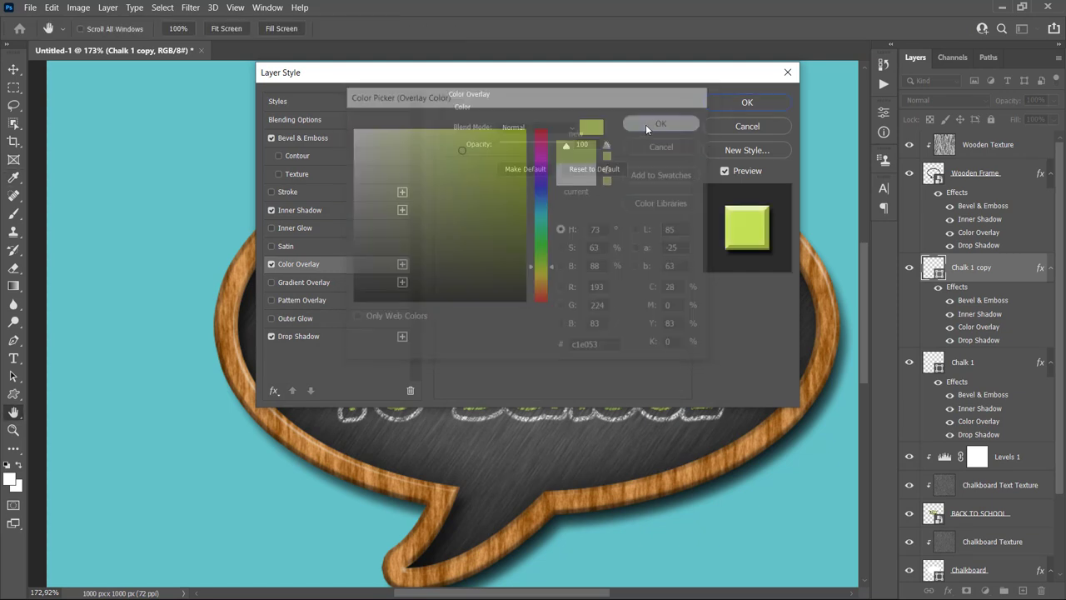
click(722, 103)
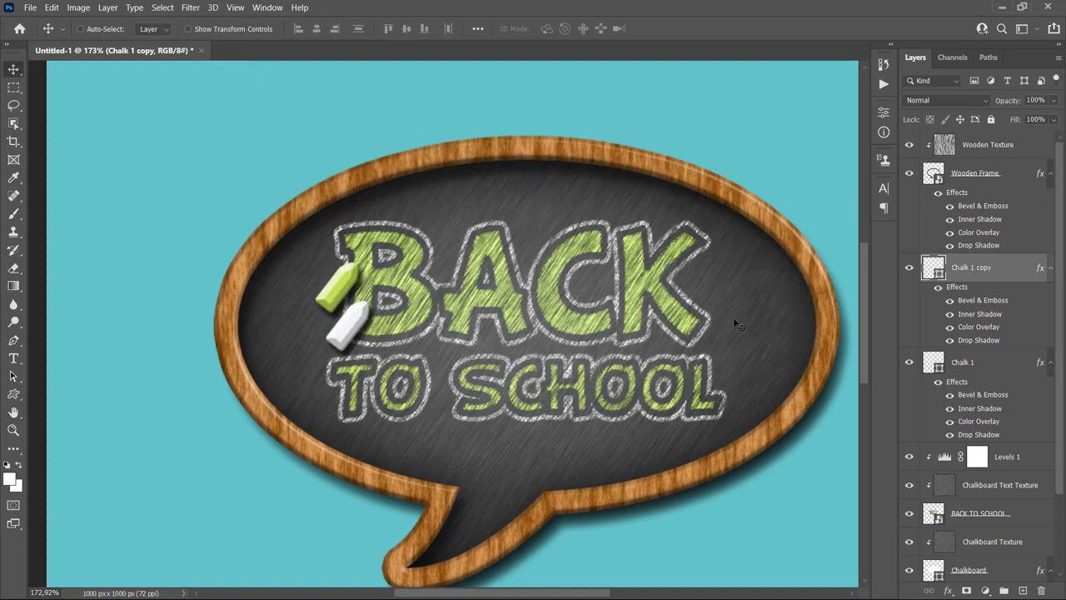